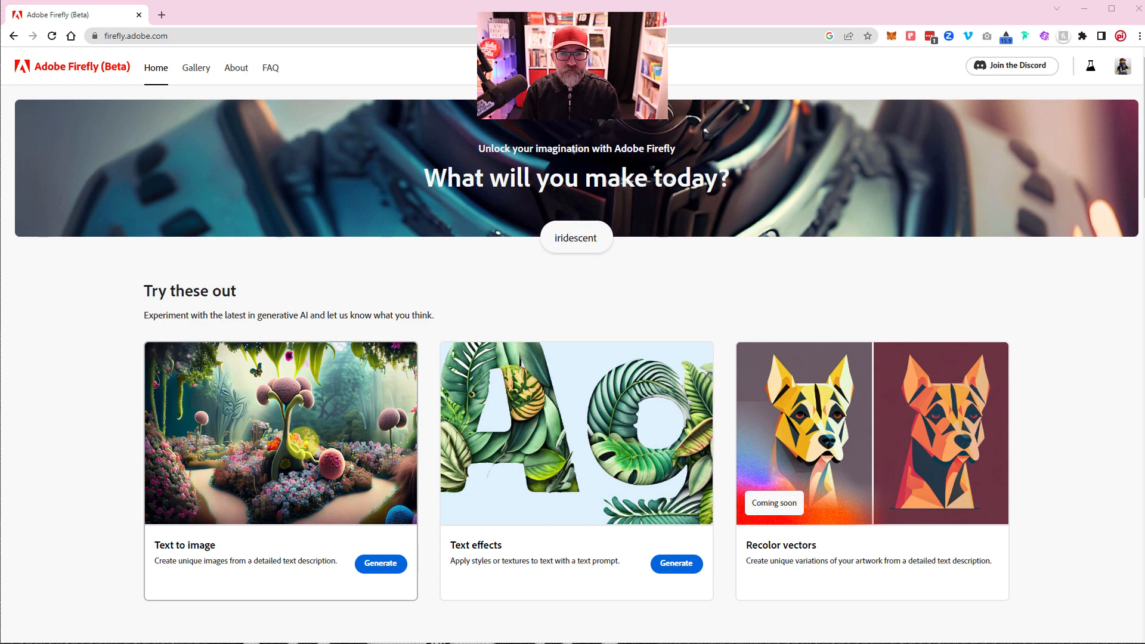
- Open the Text to image generator and try the sample gallery's prompt for the yellow classic car facing the camera
{"action": "left_click", "coordinate": [306, 442]}
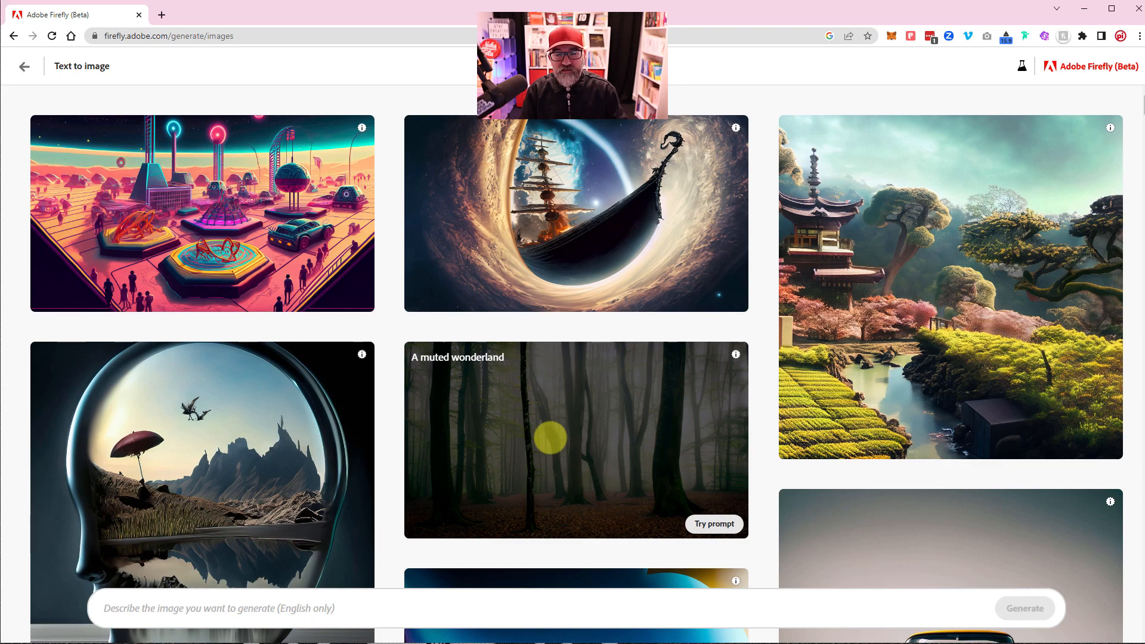
{"action": "scroll", "coordinate": [550, 438], "scroll_direction": "down", "scroll_amount": 8}
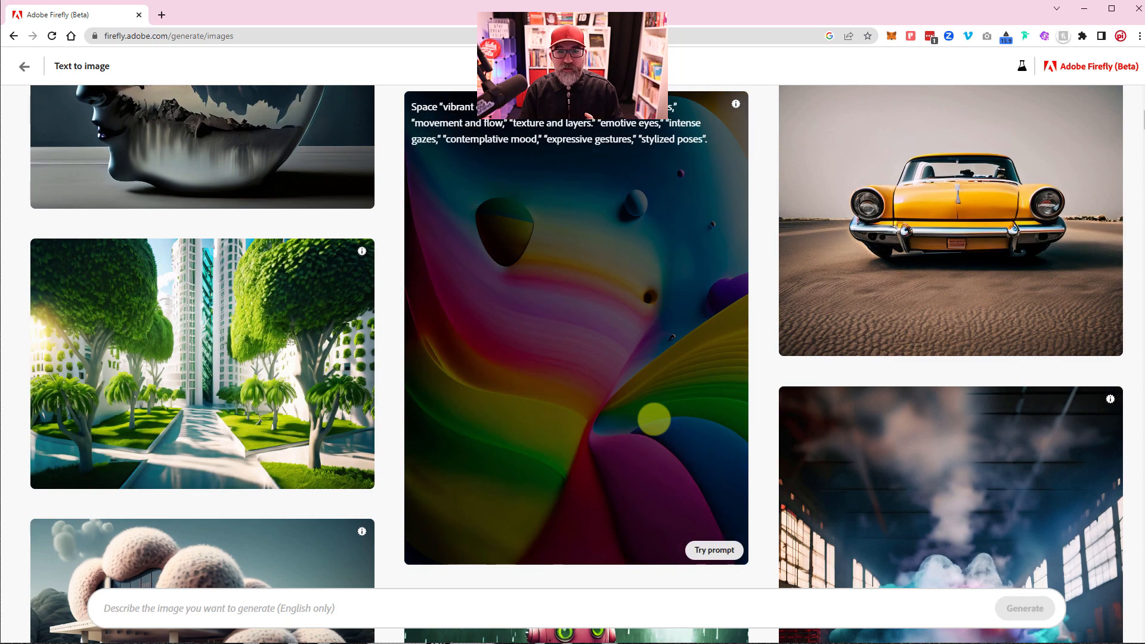
{"action": "scroll", "coordinate": [653, 419], "scroll_direction": "down", "scroll_amount": 3}
{"action": "scroll", "coordinate": [653, 420], "scroll_direction": "down", "scroll_amount": 3}
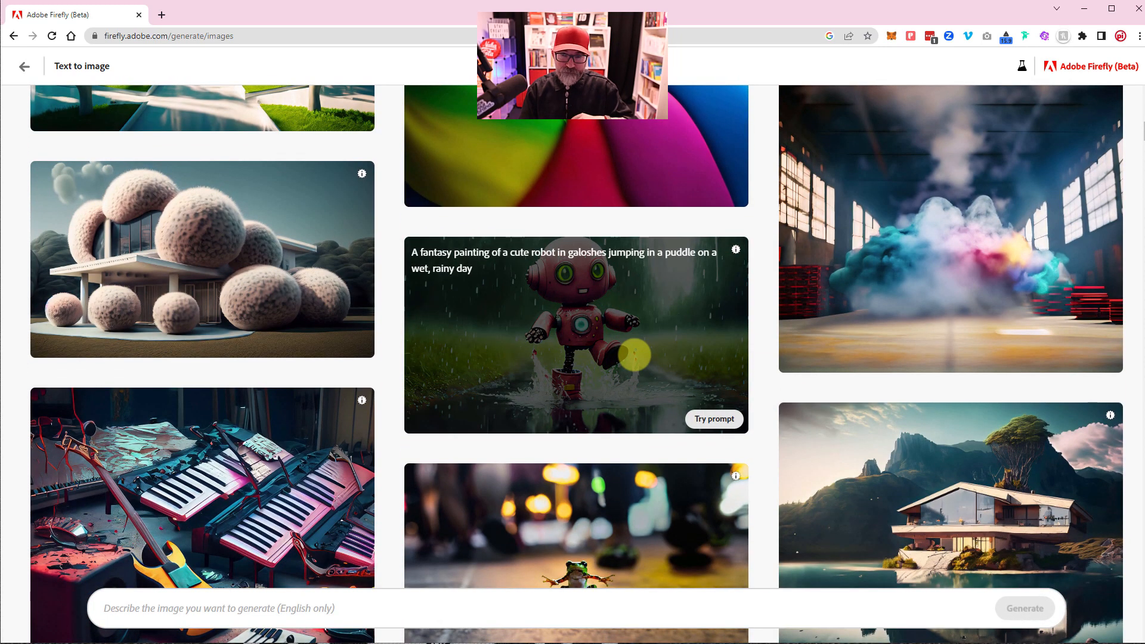
{"action": "scroll", "coordinate": [634, 355], "scroll_direction": "up", "scroll_amount": 9}
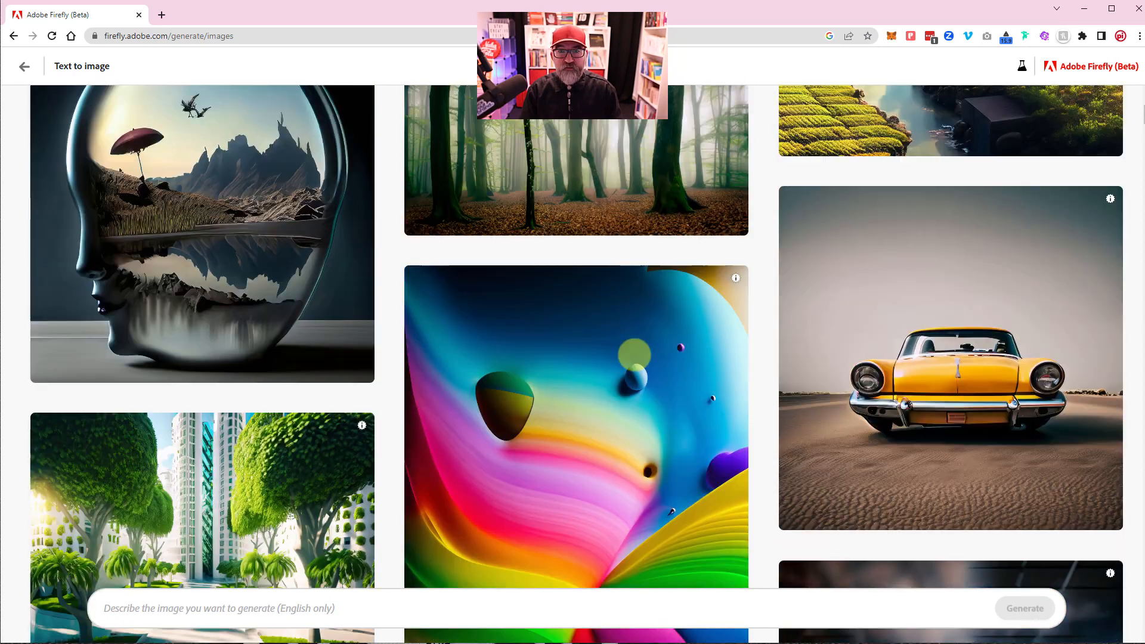
{"action": "scroll", "coordinate": [634, 354], "scroll_direction": "up", "scroll_amount": 3}
{"action": "scroll", "coordinate": [738, 306], "scroll_direction": "up", "scroll_amount": 2}
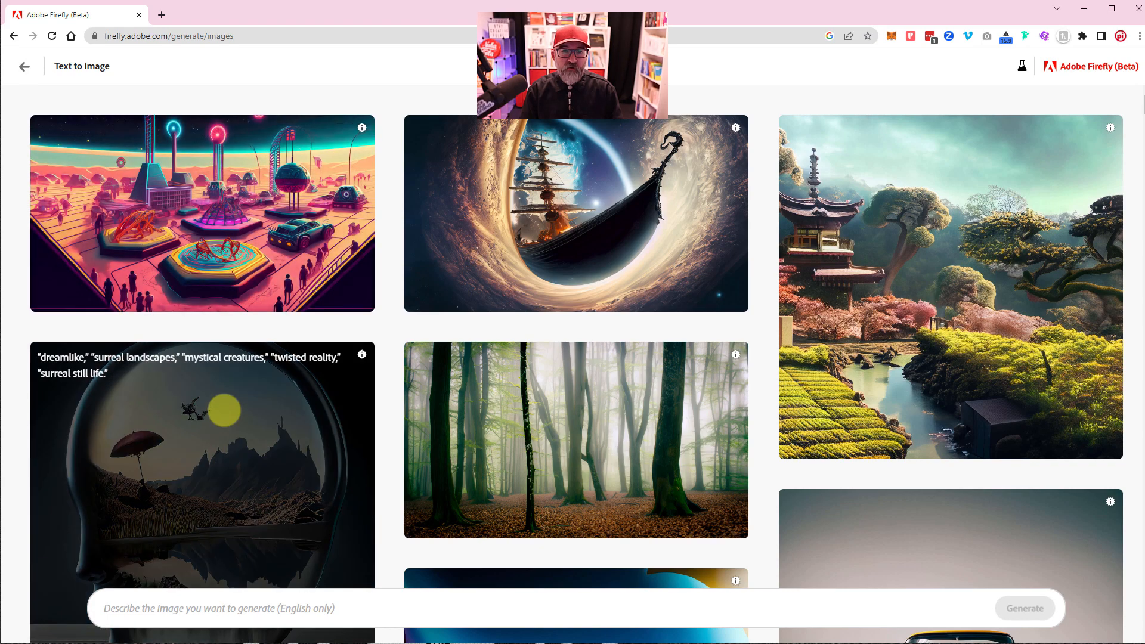
{"action": "scroll", "coordinate": [229, 397], "scroll_direction": "down", "scroll_amount": 1}
{"action": "scroll", "coordinate": [238, 322], "scroll_direction": "down", "scroll_amount": 8}
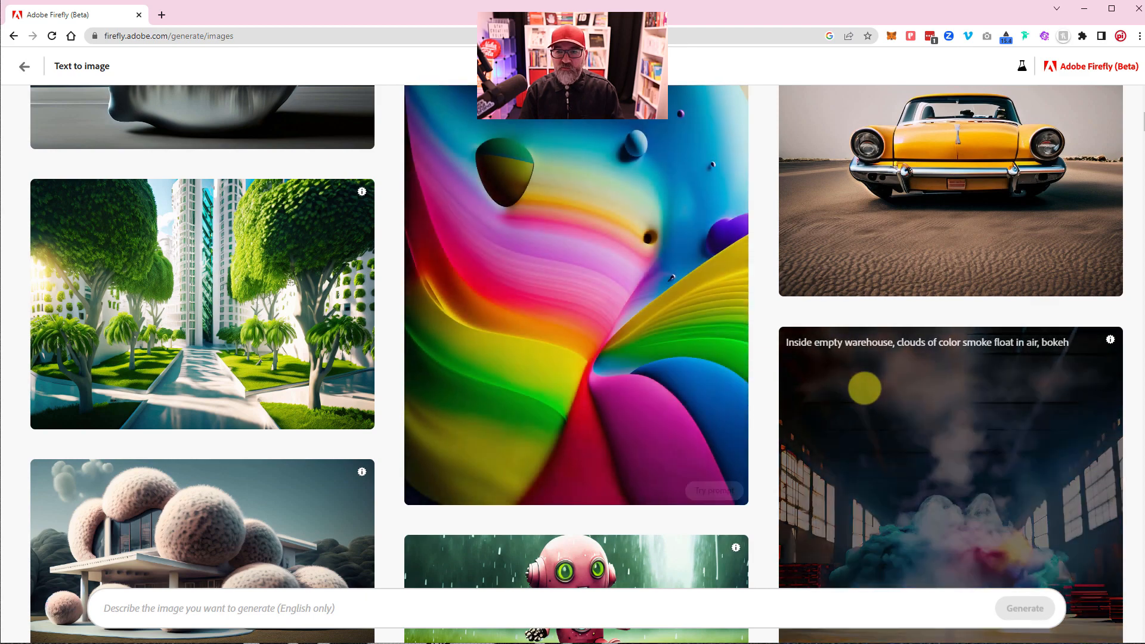
{"action": "scroll", "coordinate": [864, 388], "scroll_direction": "down", "scroll_amount": 3}
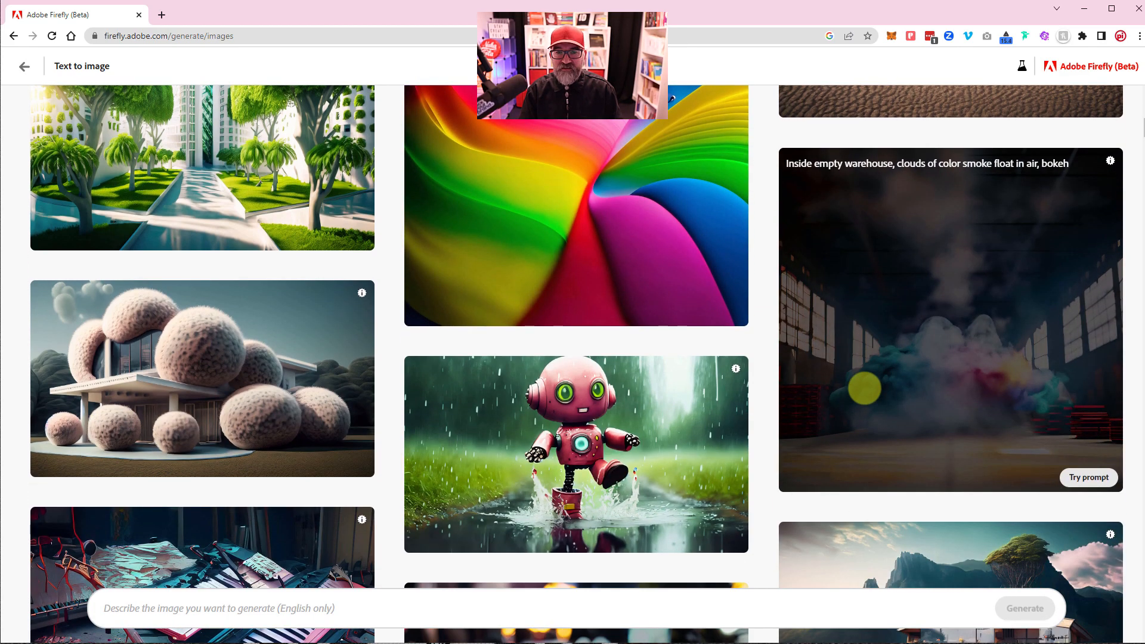
{"action": "scroll", "coordinate": [864, 388], "scroll_direction": "up", "scroll_amount": 1}
{"action": "scroll", "coordinate": [864, 388], "scroll_direction": "up", "scroll_amount": 6}
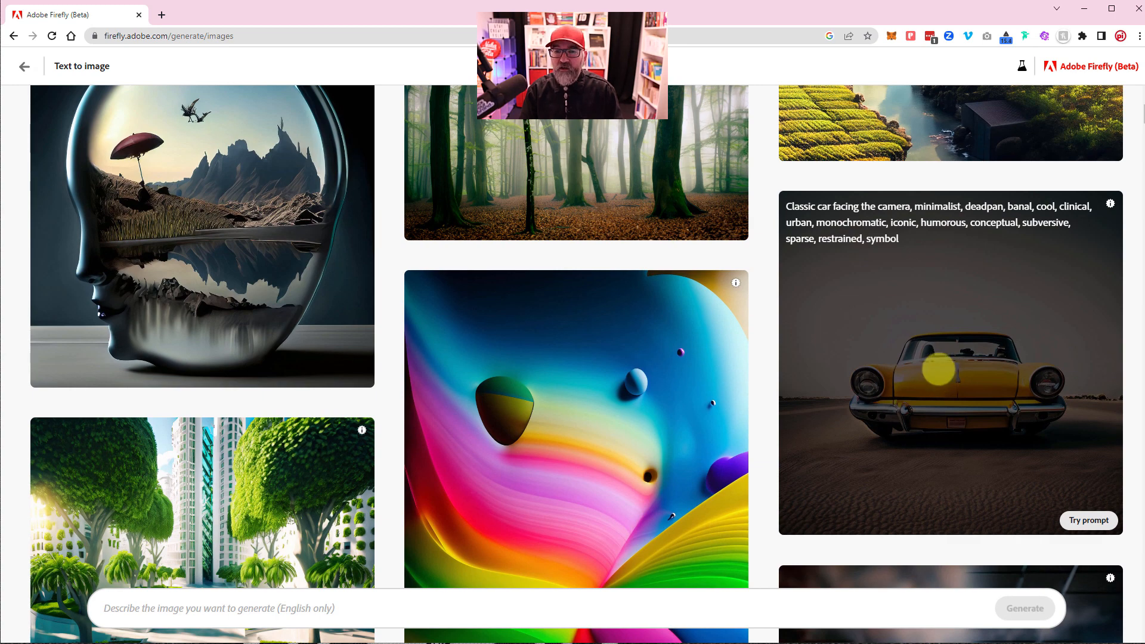
{"action": "left_click", "coordinate": [938, 371]}
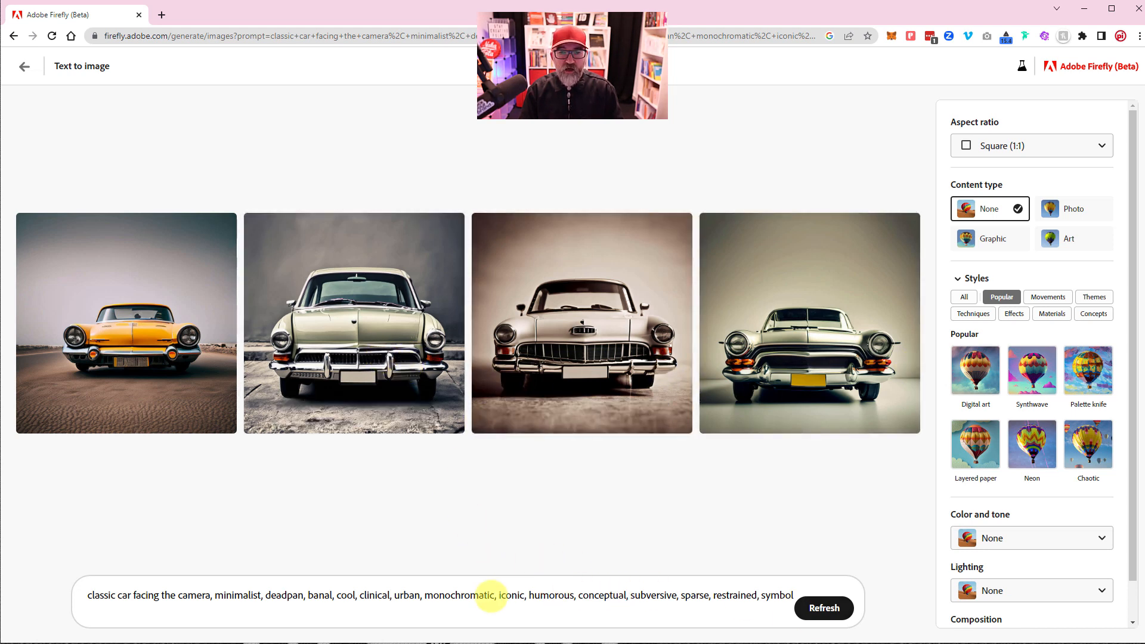
- Replace the word "classic" with "racing" in the prompt and generate new images
{"action": "left_click", "coordinate": [128, 595]}
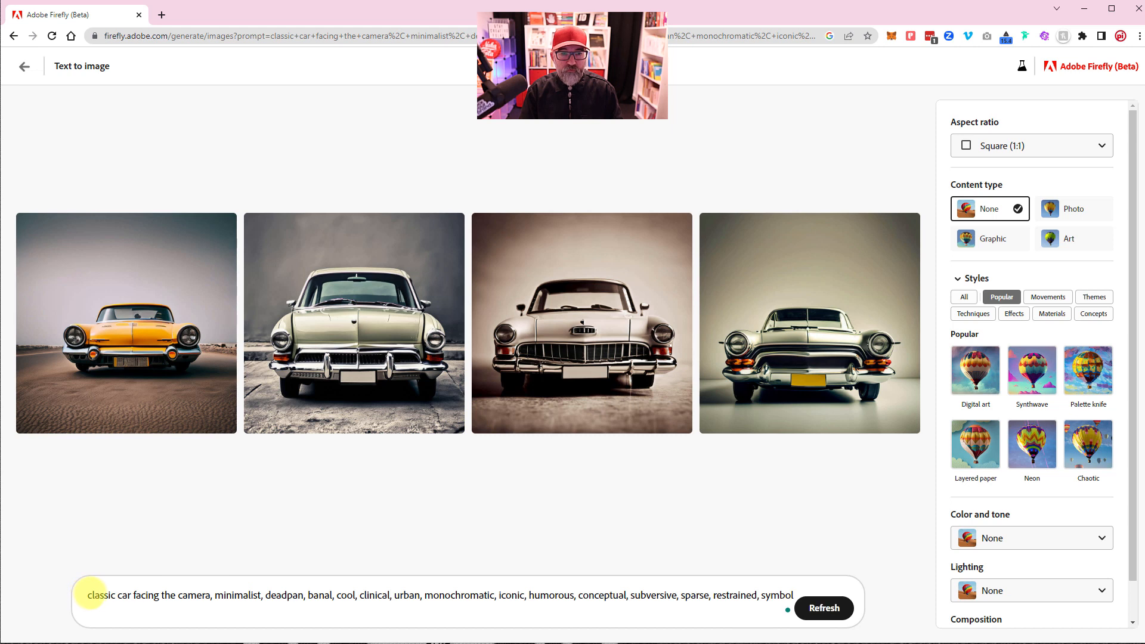
{"action": "left_click_drag", "start_coordinate": [91, 595], "coordinate": [676, 596]}
{"action": "left_click", "coordinate": [594, 595]}
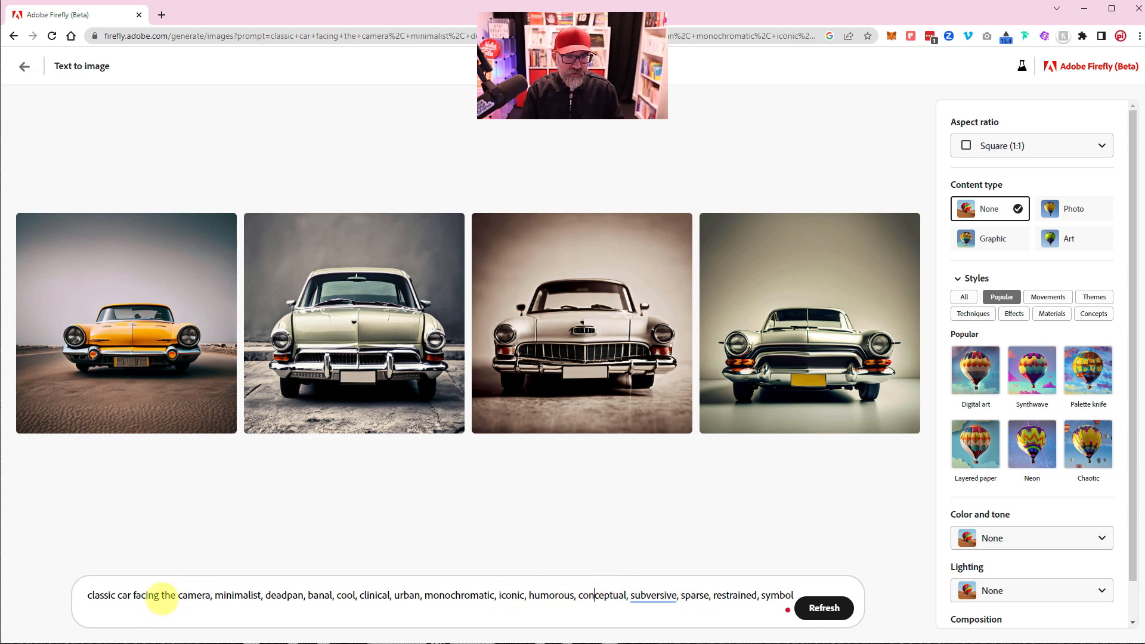
{"action": "left_click_drag", "start_coordinate": [115, 595], "coordinate": [74, 593]}
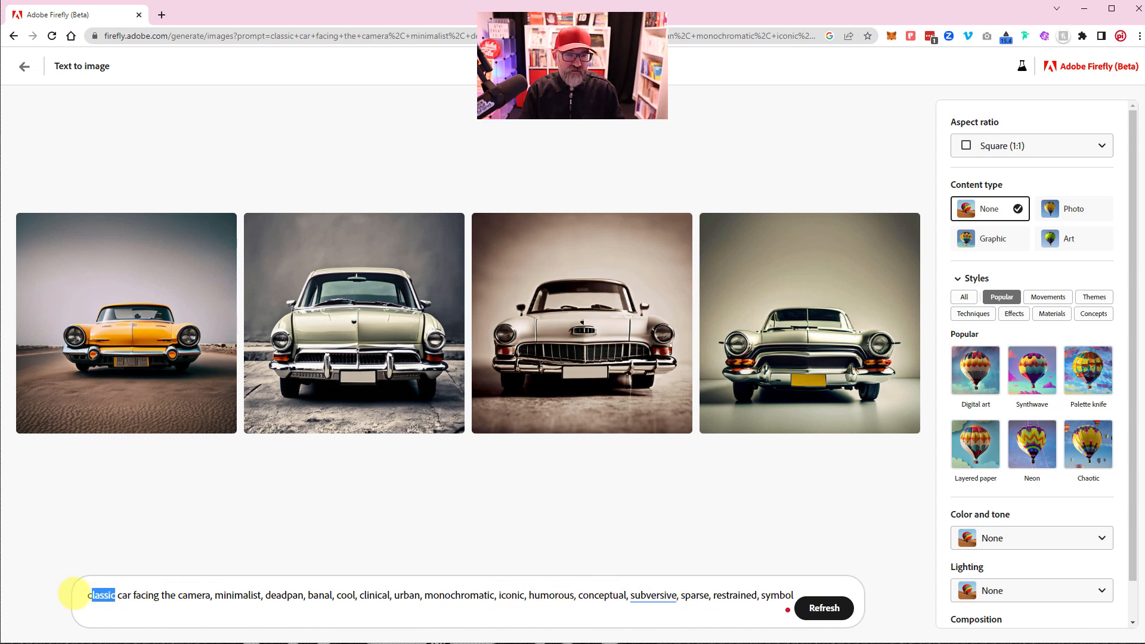
{"action": "type", "text": "racing"}
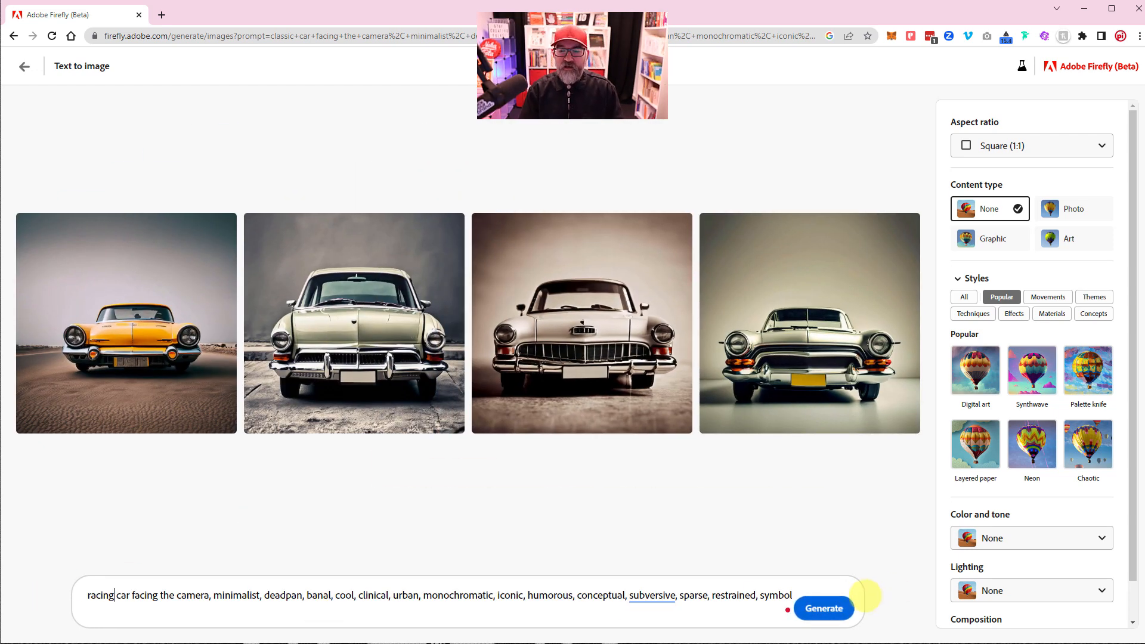
{"action": "left_click", "coordinate": [832, 608]}
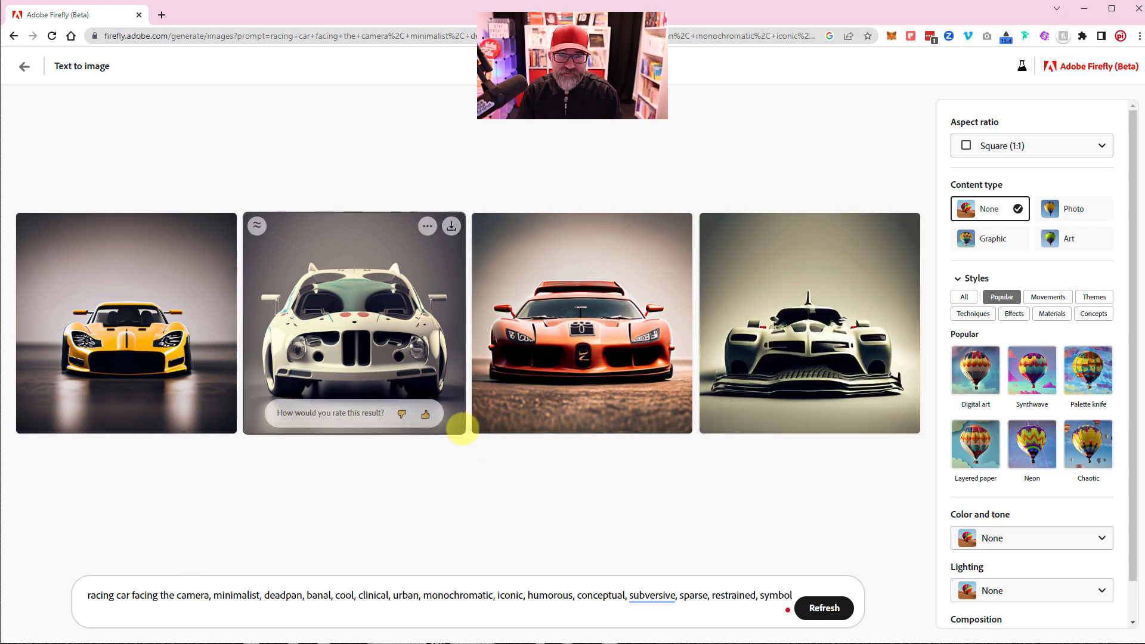
- View the white racing car with ear-like horns enlarged, and return to the overview of all results
{"action": "mouse_move", "coordinate": [378, 342]}
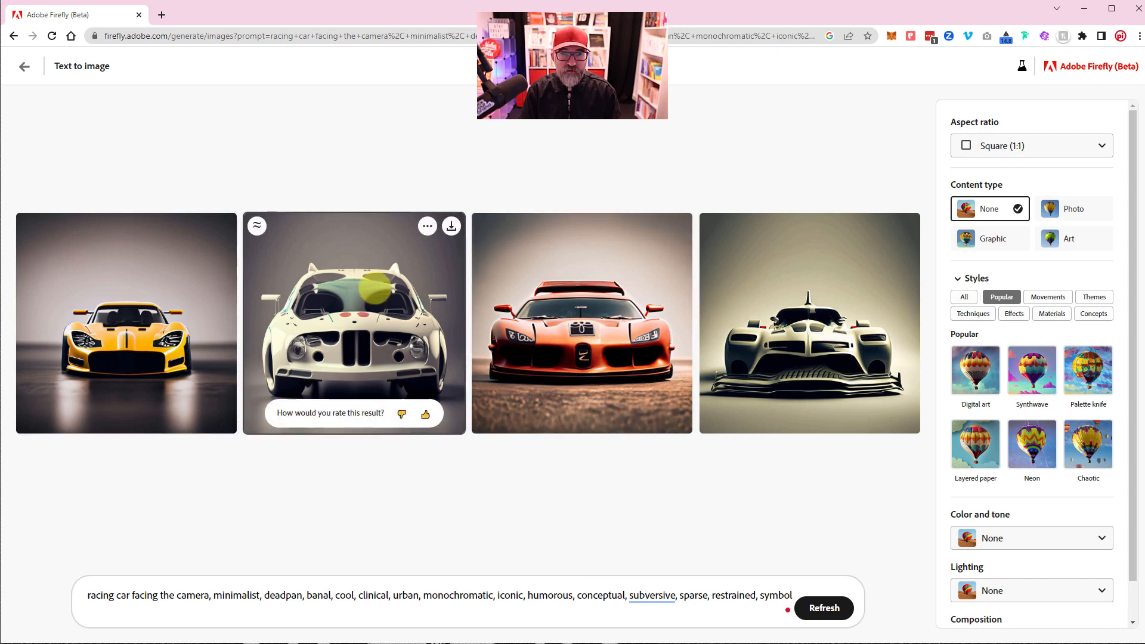
{"action": "left_click", "coordinate": [373, 299]}
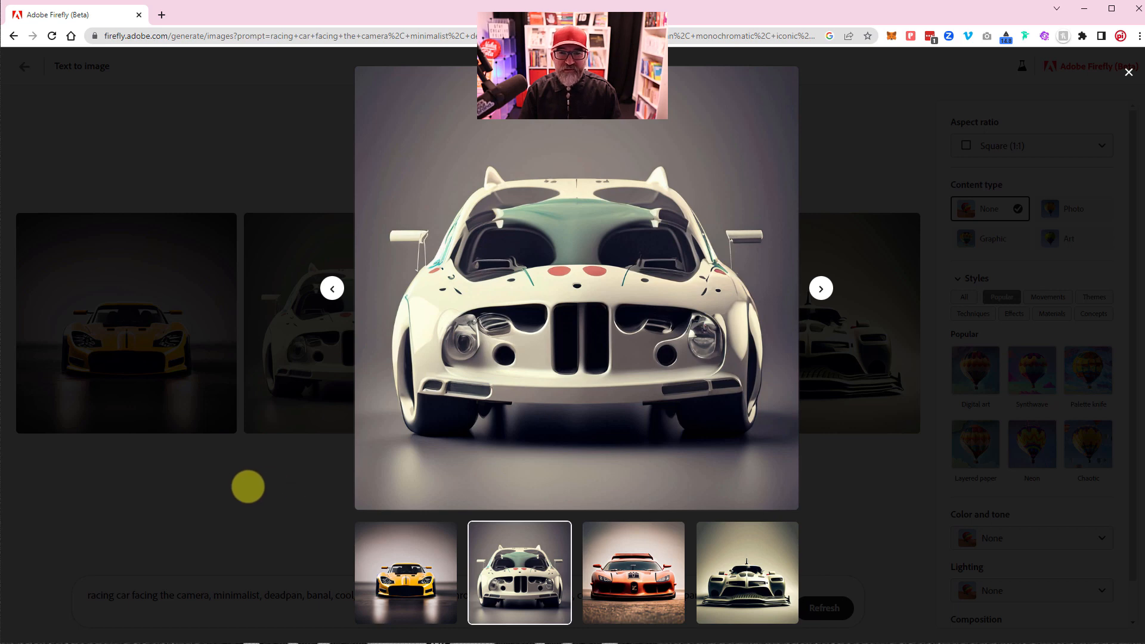
{"action": "left_click", "coordinate": [248, 487]}
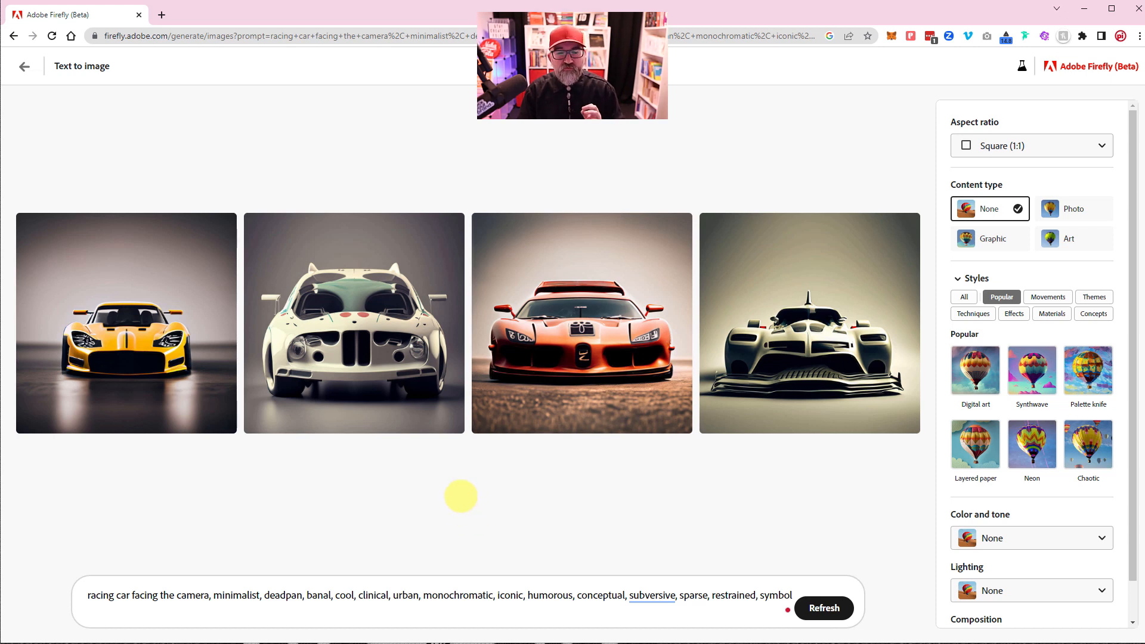
{"action": "mouse_move", "coordinate": [422, 371]}
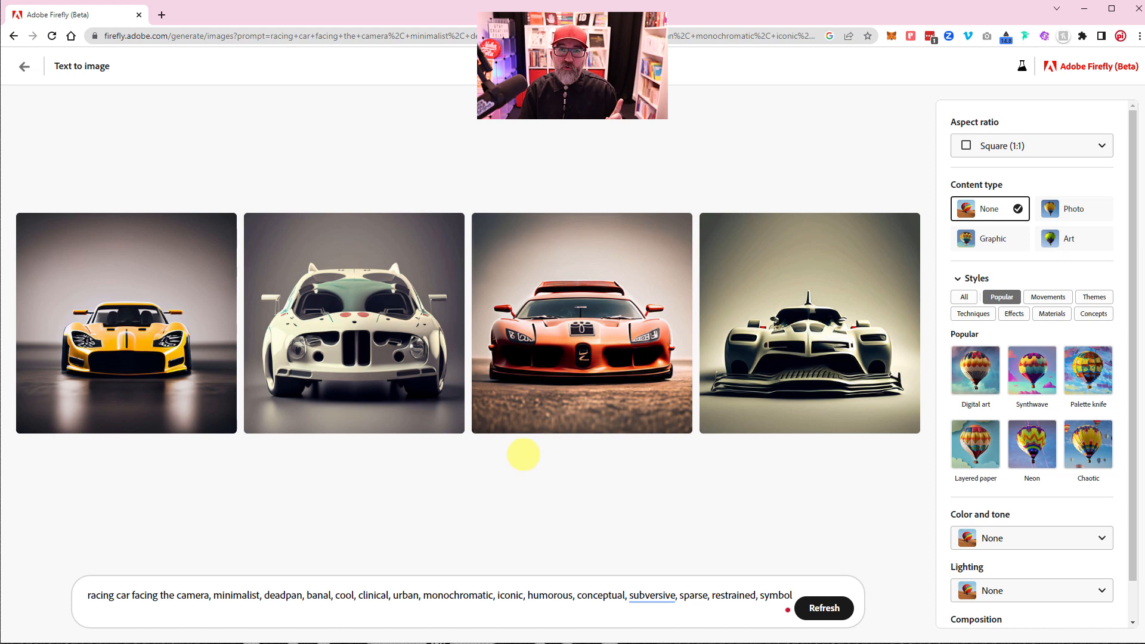
{"action": "mouse_move", "coordinate": [381, 368]}
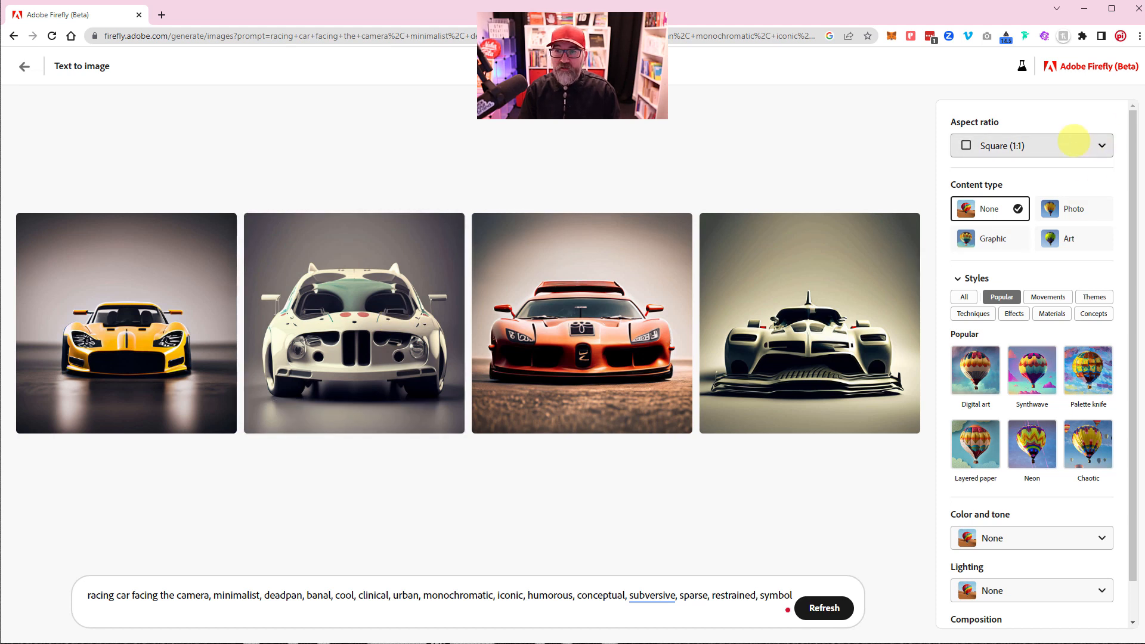
- Set the aspect ratio of the generated images to Widescreen (16:9)
{"action": "left_click", "coordinate": [1073, 143]}
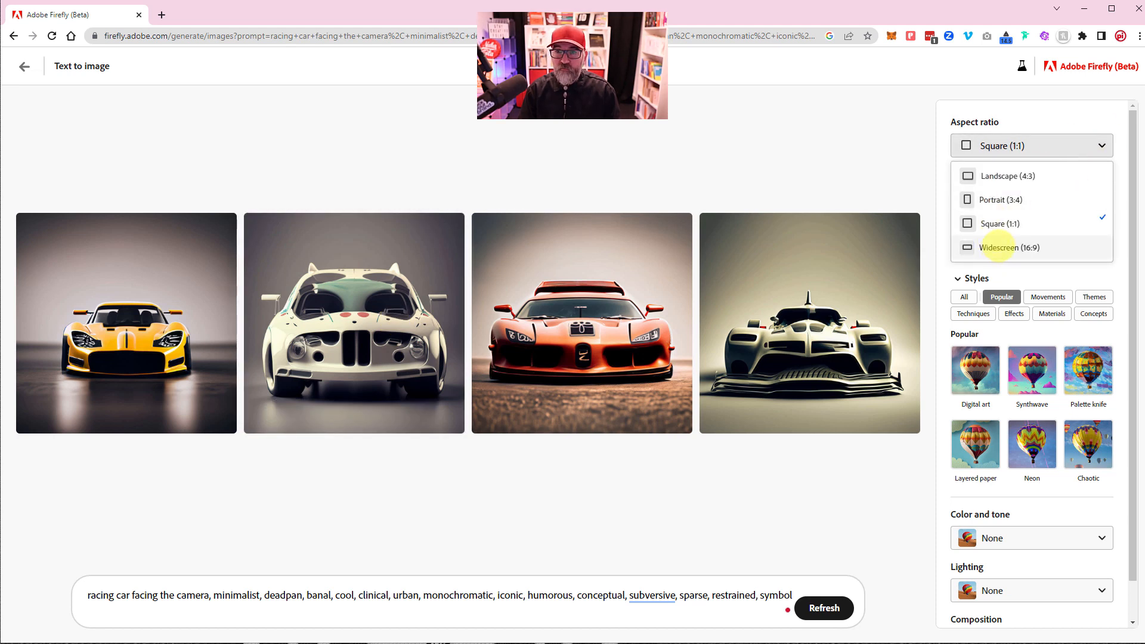
{"action": "left_click", "coordinate": [999, 246]}
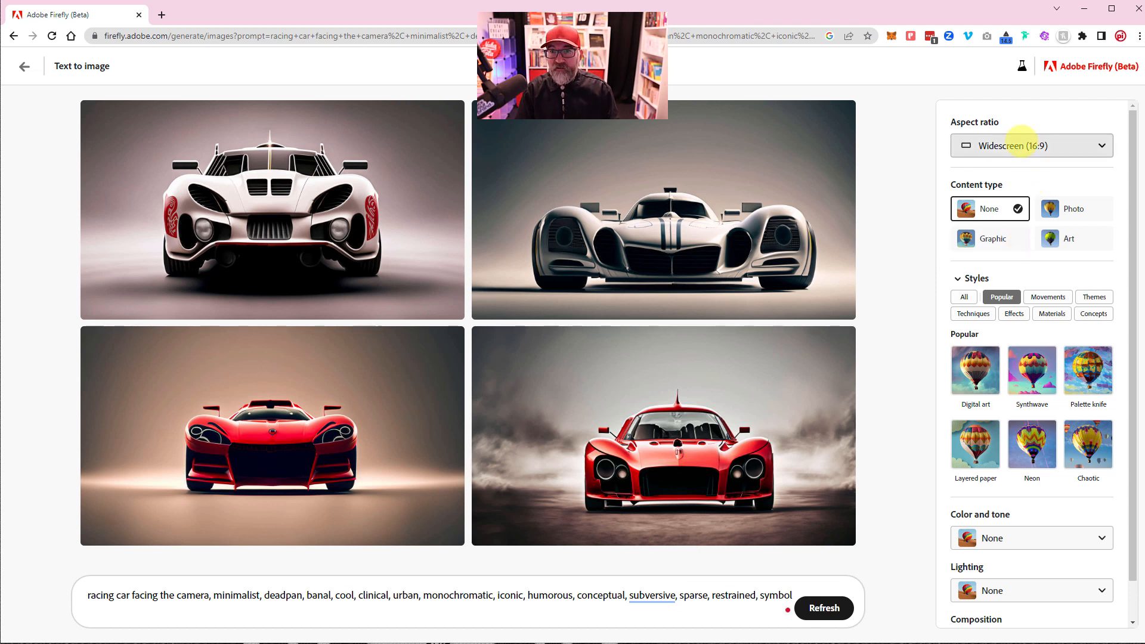
{"action": "left_click", "coordinate": [1022, 146]}
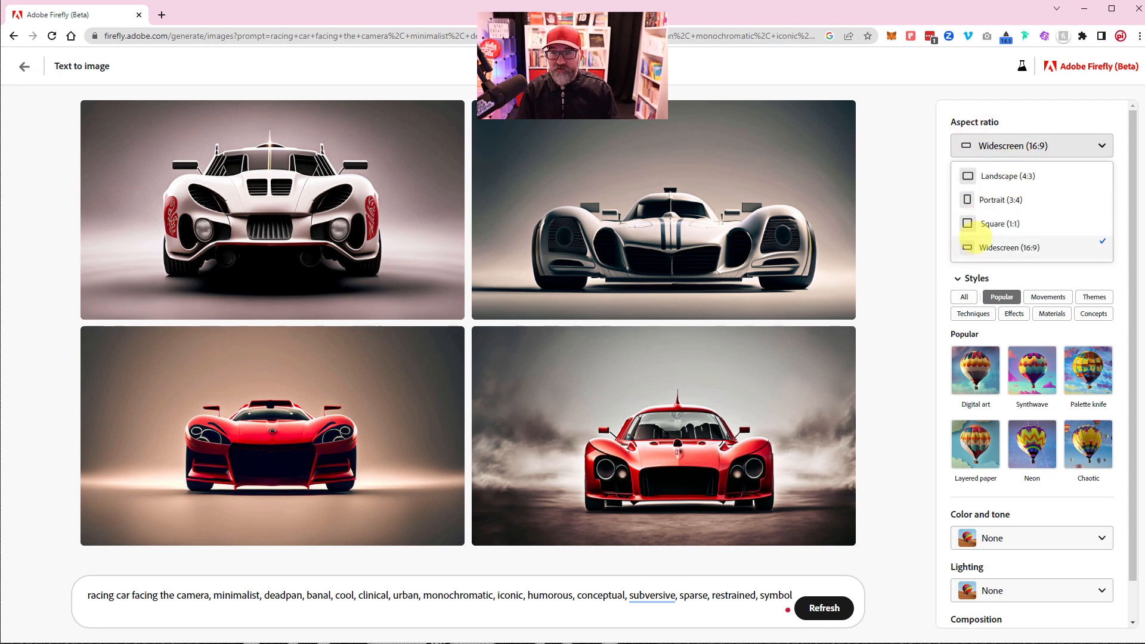
{"action": "left_click", "coordinate": [907, 295]}
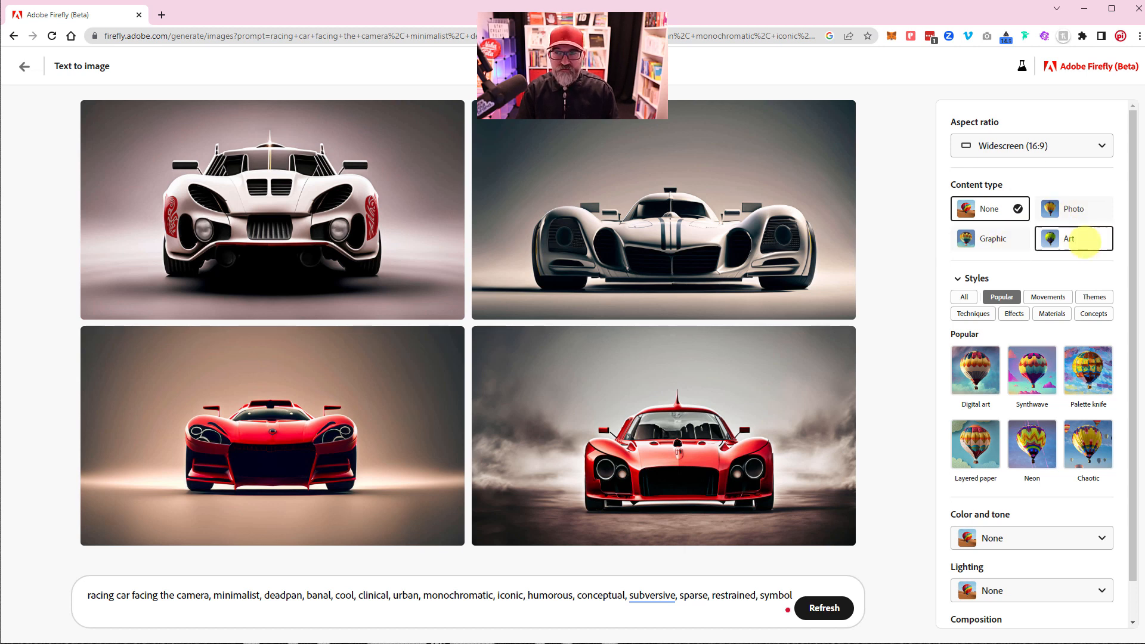
- Examine the style presets offered under Movements, Themes, Techniques, Effects, Materials and Concepts
{"action": "scroll", "coordinate": [978, 251], "scroll_direction": "down", "scroll_amount": 1}
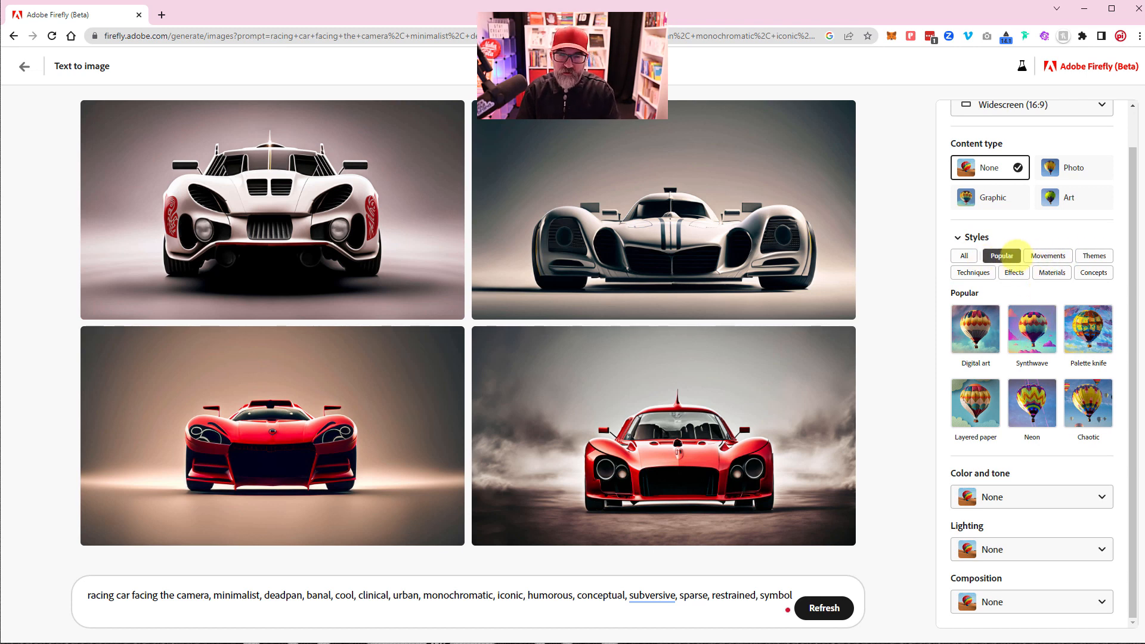
{"action": "left_click", "coordinate": [1045, 255]}
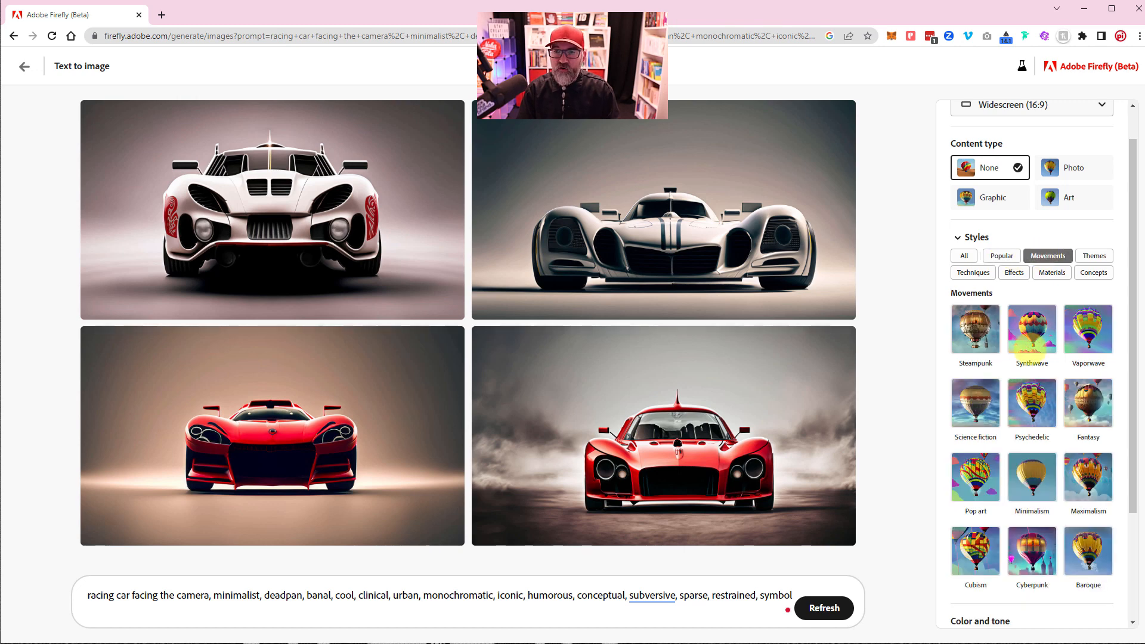
{"action": "scroll", "coordinate": [1031, 351], "scroll_direction": "down", "scroll_amount": 1}
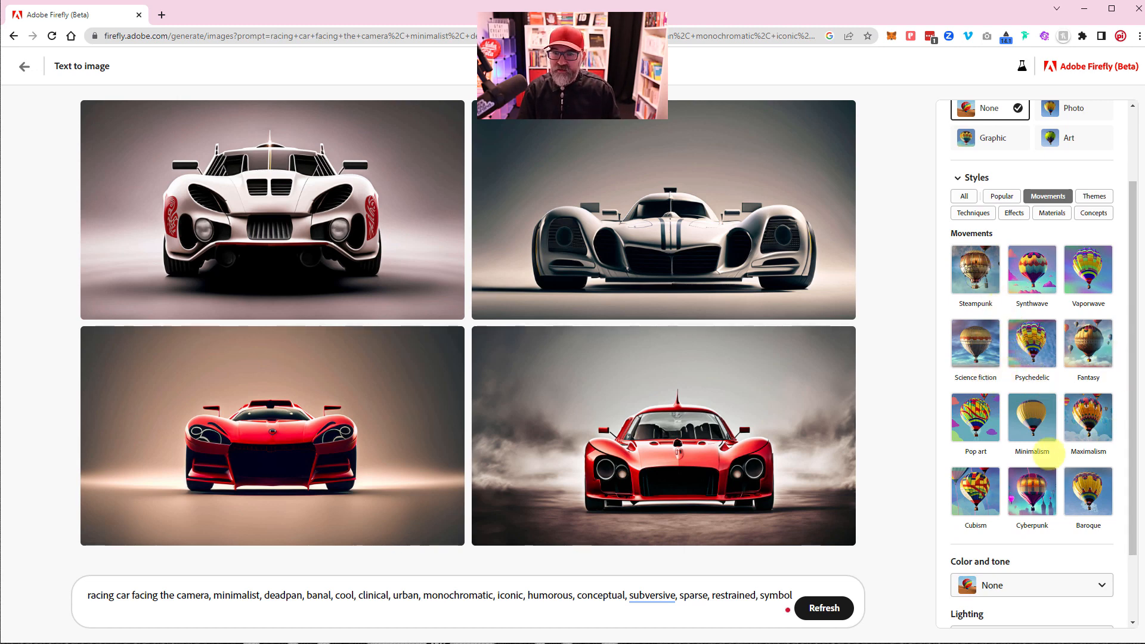
{"action": "left_click", "coordinate": [1094, 196]}
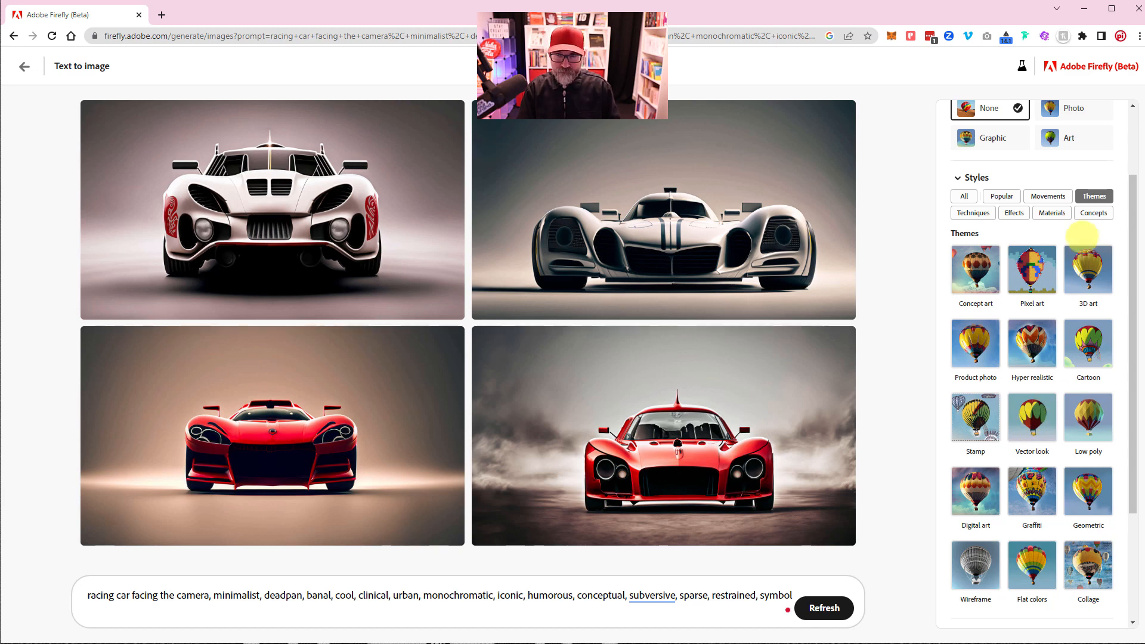
{"action": "left_click", "coordinate": [973, 214]}
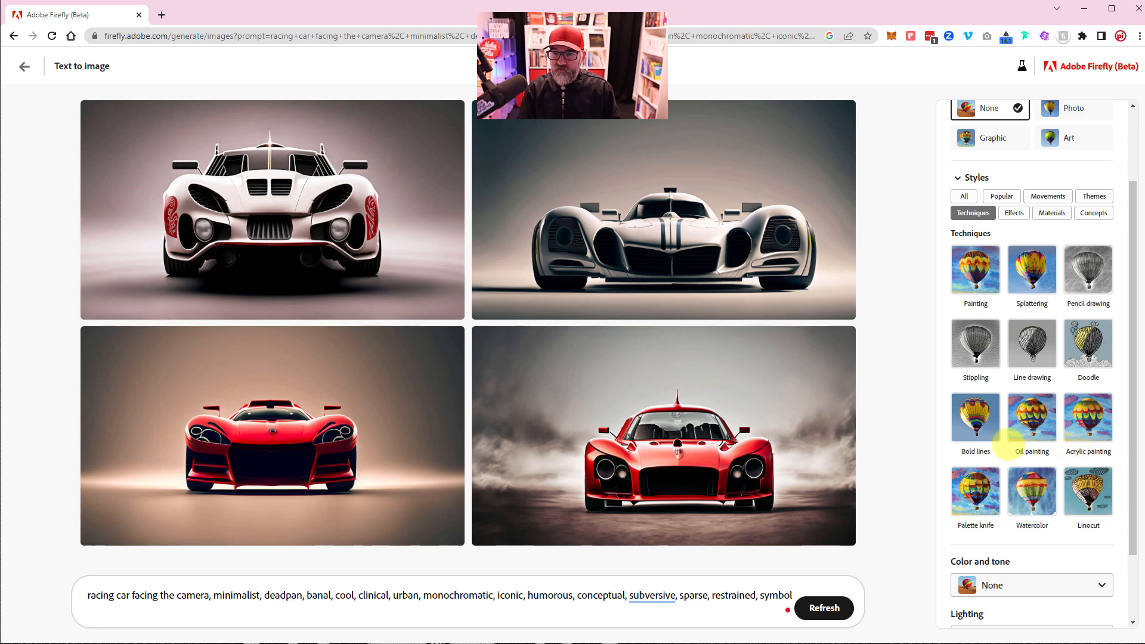
{"action": "left_click", "coordinate": [1013, 212]}
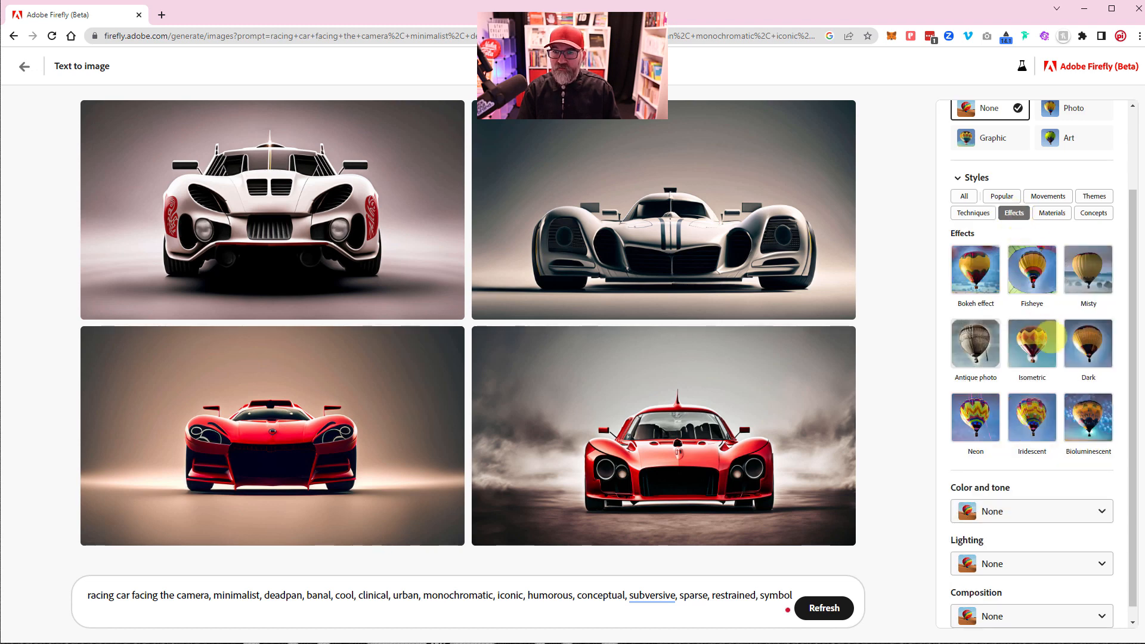
{"action": "left_click", "coordinate": [1052, 213]}
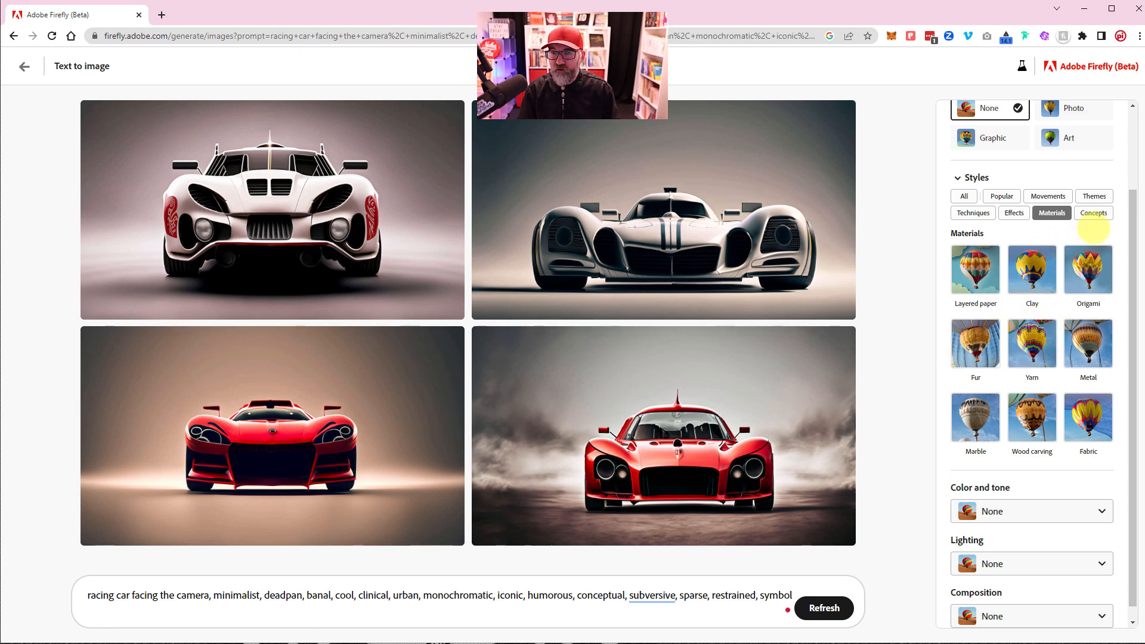
{"action": "left_click", "coordinate": [1094, 212]}
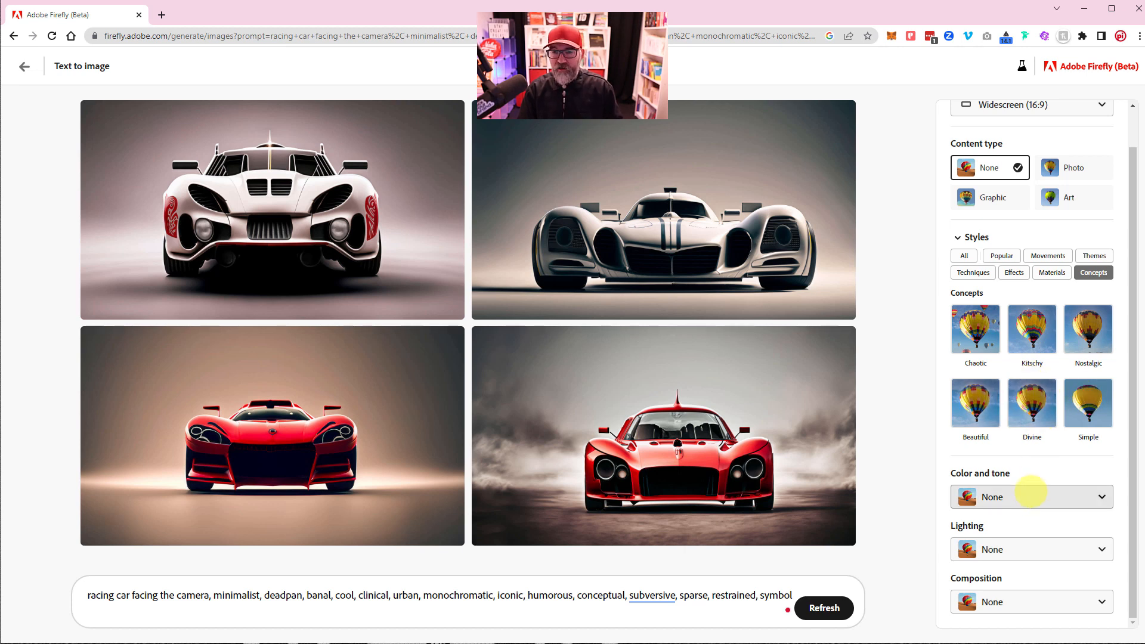
- Review the available options for color and tone, lighting, and composition without choosing any
{"action": "left_click", "coordinate": [1031, 494]}
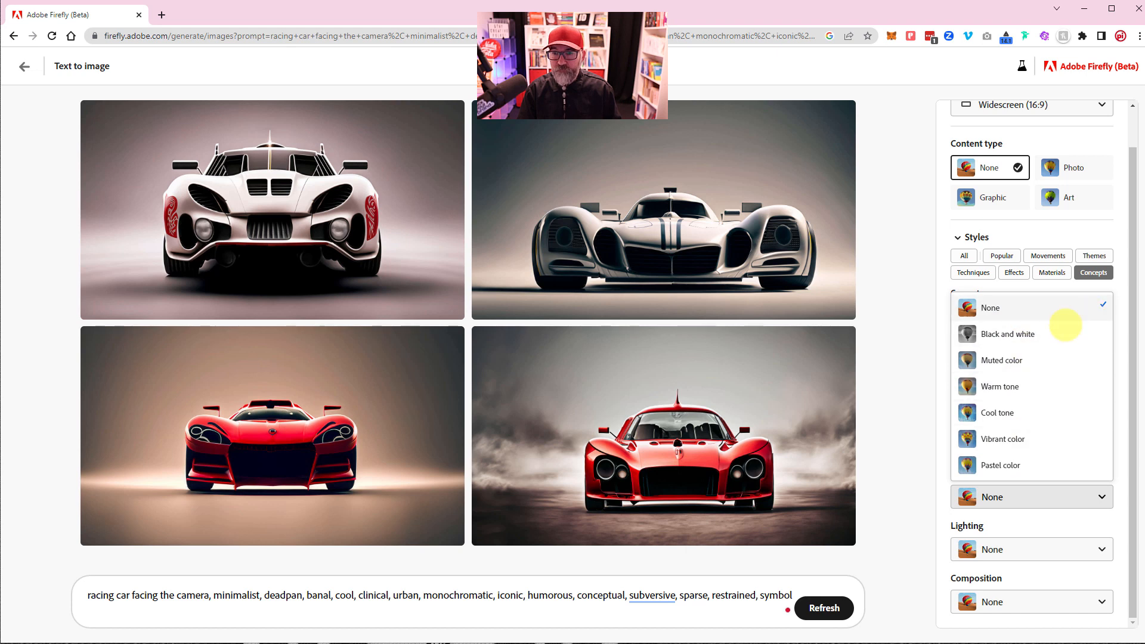
{"action": "left_click", "coordinate": [990, 548]}
{"action": "left_click", "coordinate": [1012, 547]}
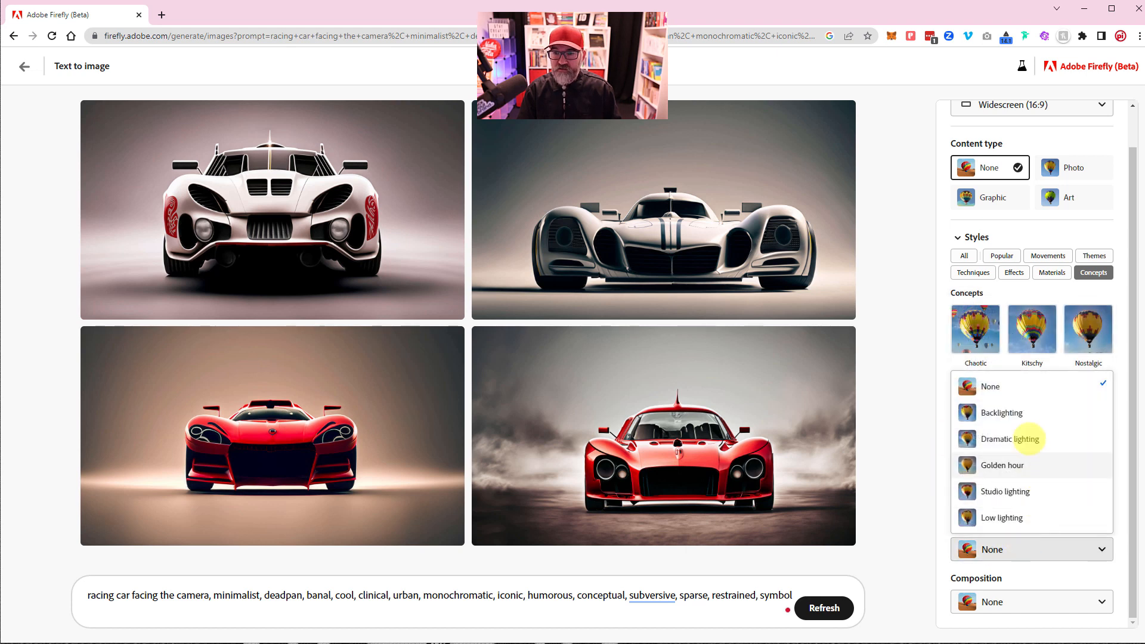
{"action": "left_click", "coordinate": [1025, 580]}
{"action": "left_click", "coordinate": [1004, 602]}
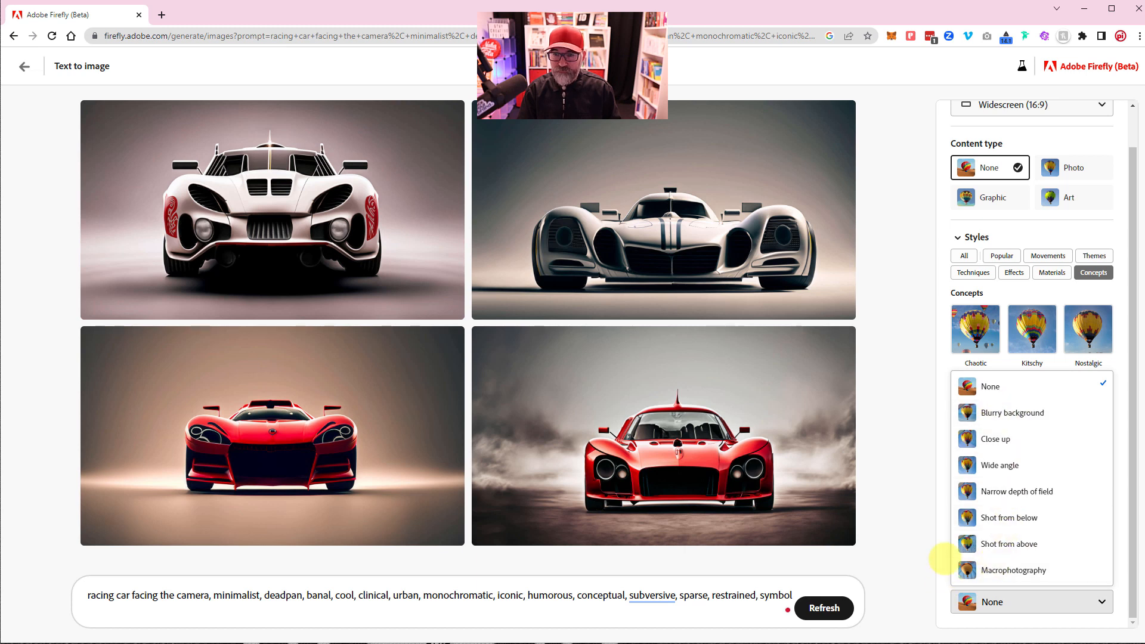
{"action": "left_click", "coordinate": [945, 559]}
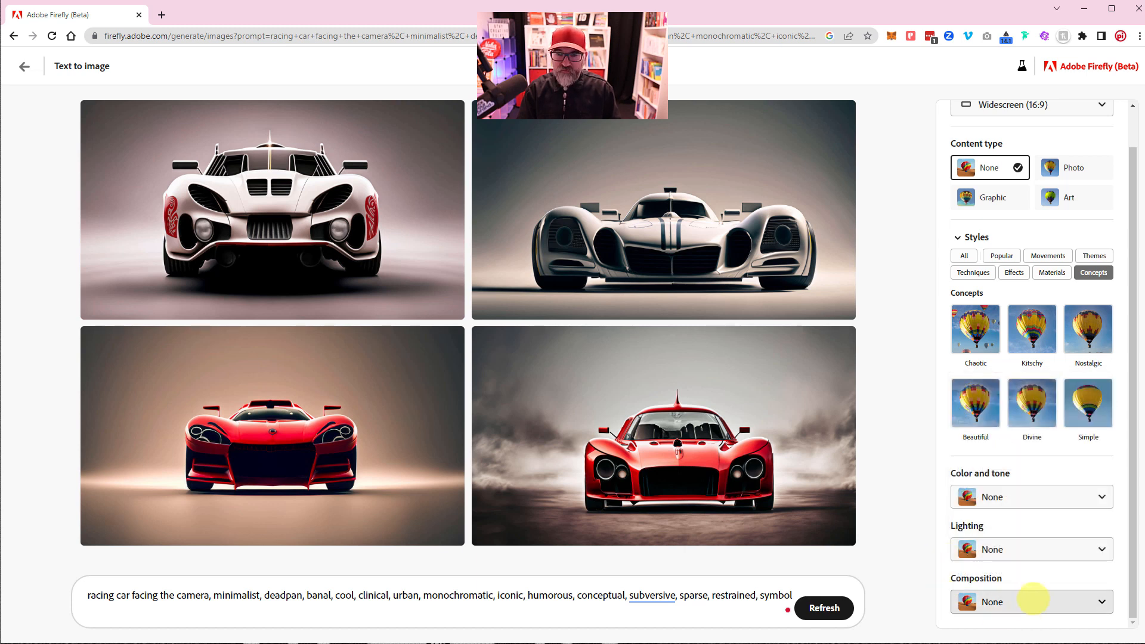
- Set the composition to Shot from above and regenerate the racing car images
{"action": "left_click", "coordinate": [1032, 600]}
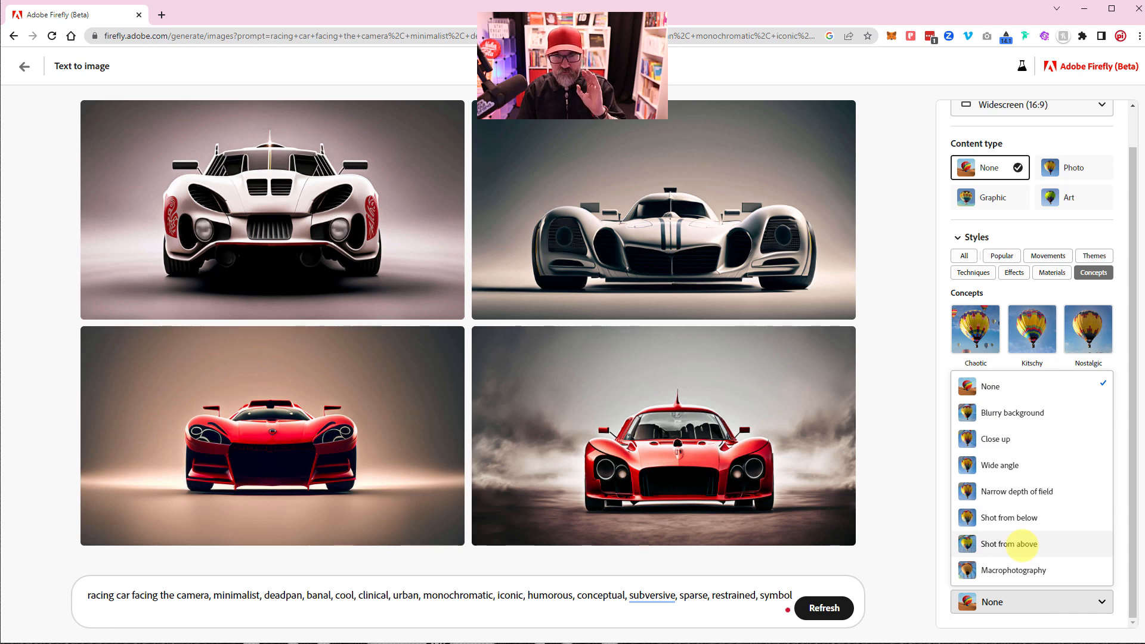
{"action": "left_click", "coordinate": [1022, 544]}
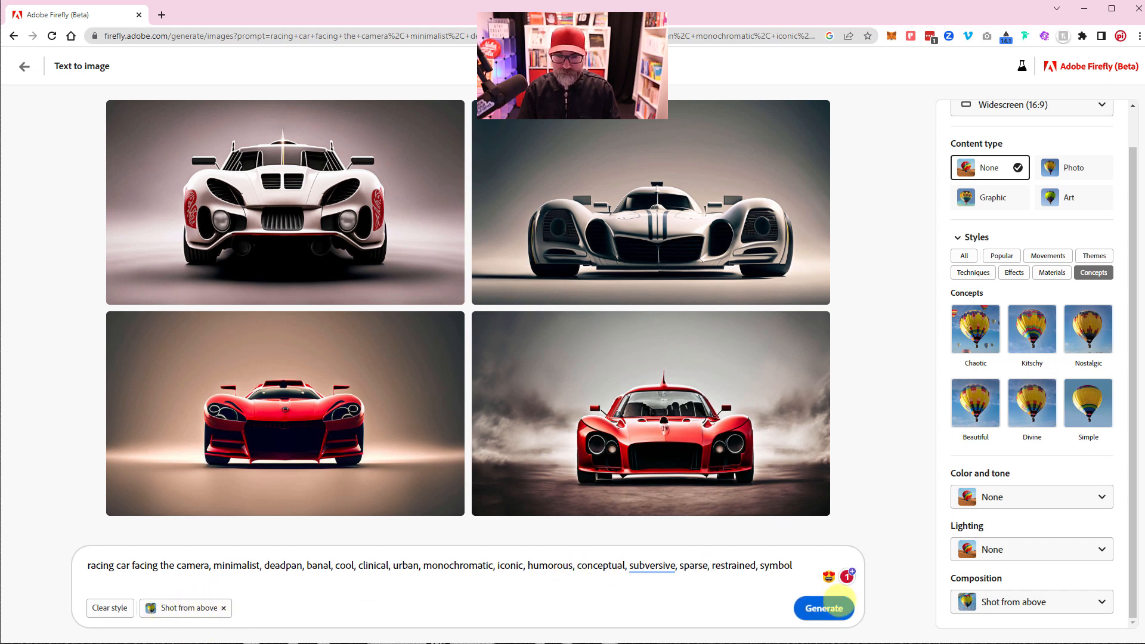
{"action": "left_click", "coordinate": [825, 608]}
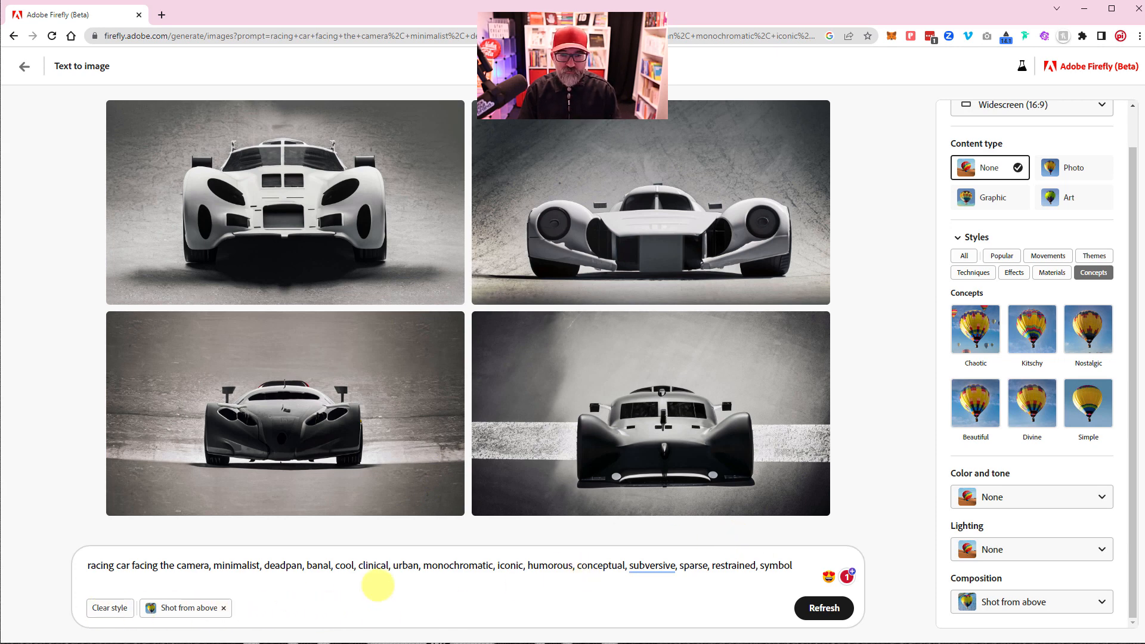
- Change the aspect ratio to Square (1:1) and look over the new shot-from-above car images
{"action": "scroll", "coordinate": [1082, 396], "scroll_direction": "up", "scroll_amount": 2}
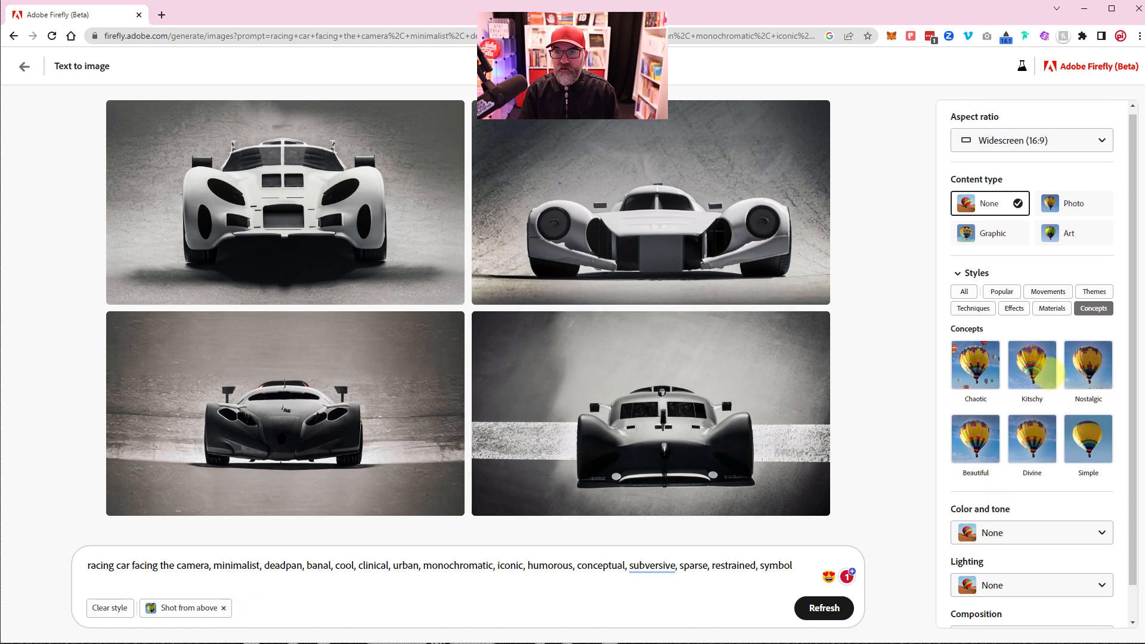
{"action": "left_click", "coordinate": [1021, 146]}
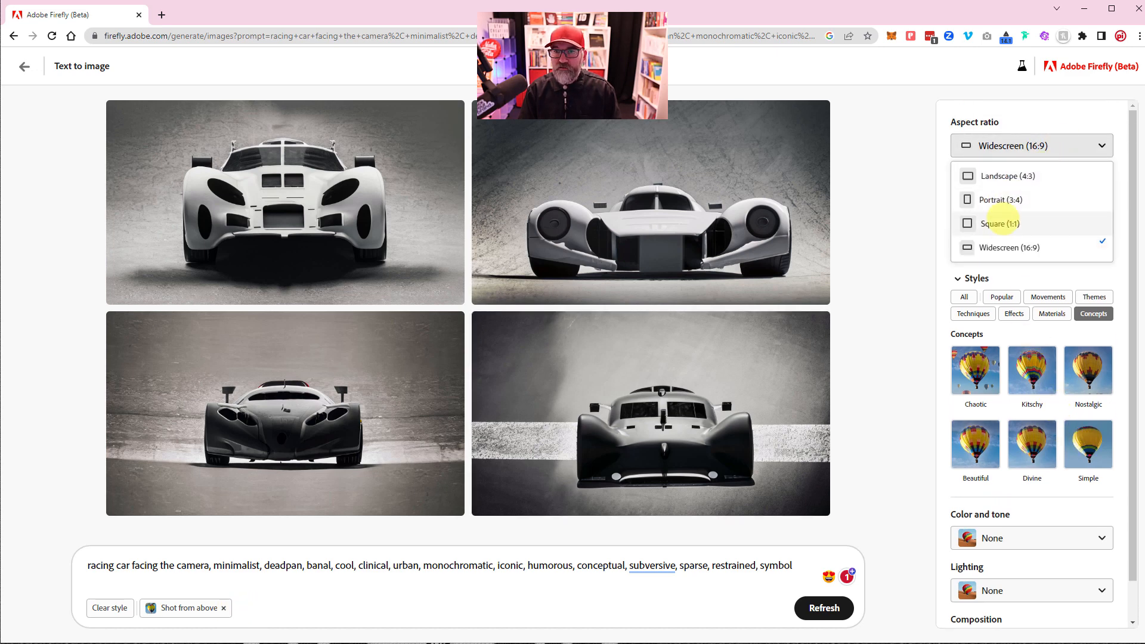
{"action": "left_click", "coordinate": [984, 223]}
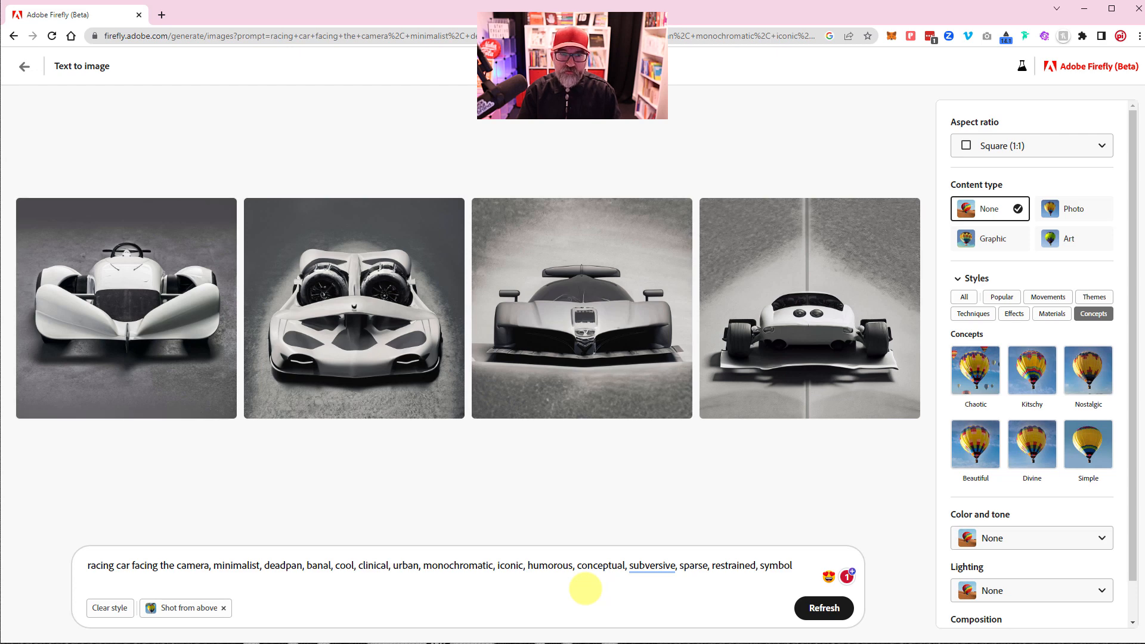
{"action": "mouse_move", "coordinate": [414, 289]}
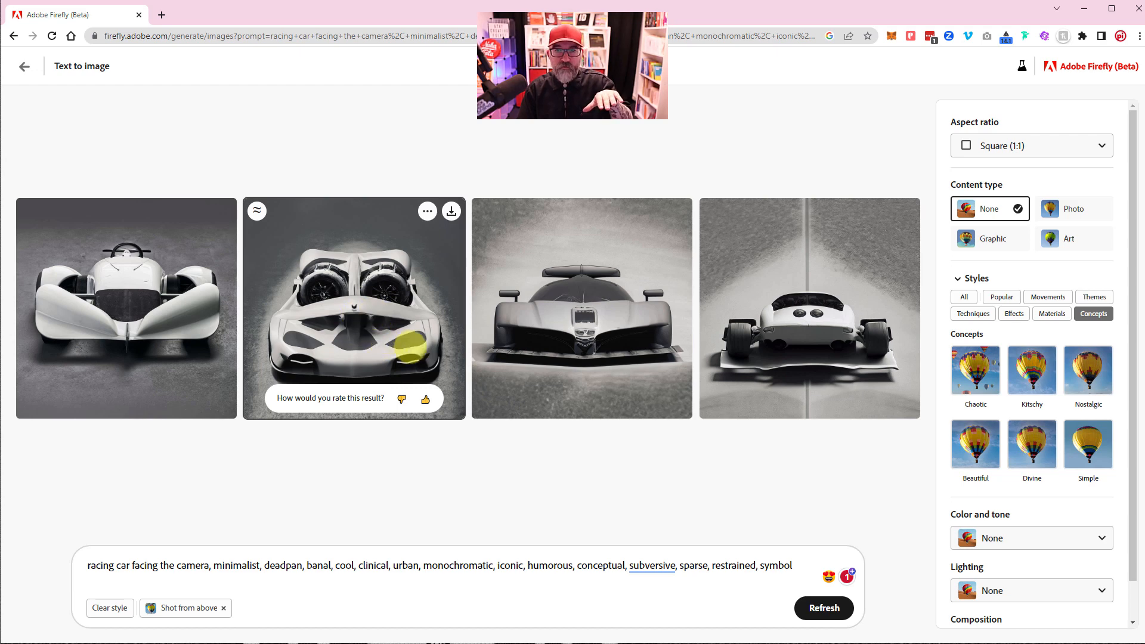
{"action": "mouse_move", "coordinate": [149, 298]}
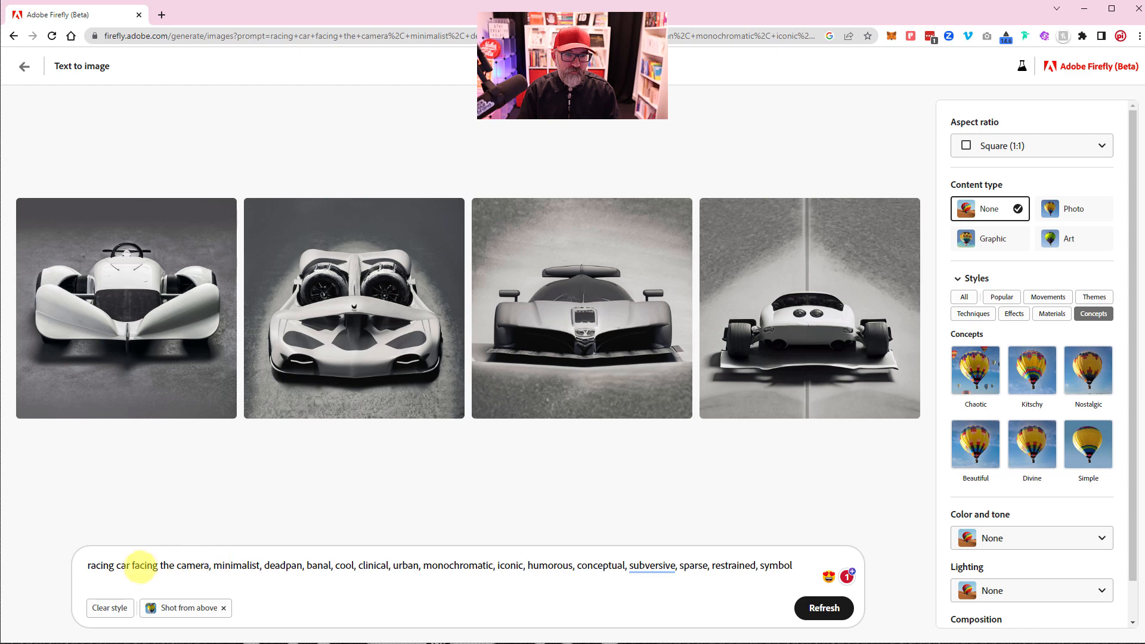
- Remove "facing the camera" from the prompt and regenerate the images
{"action": "left_click_drag", "start_coordinate": [131, 565], "coordinate": [205, 564]}
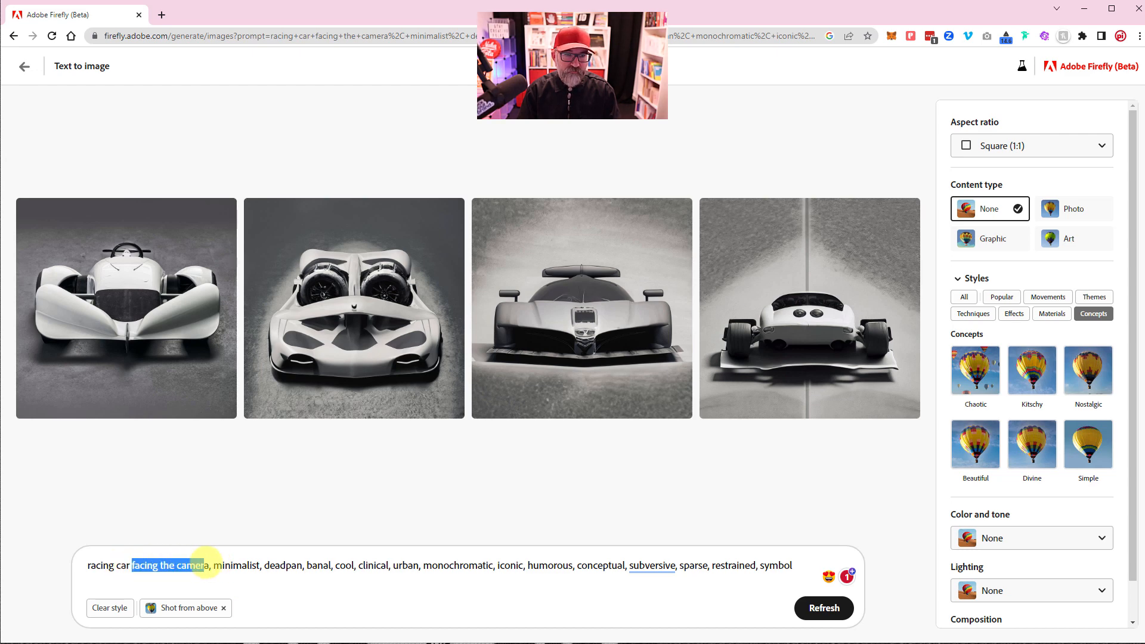
{"action": "key", "text": "BackSpace"}
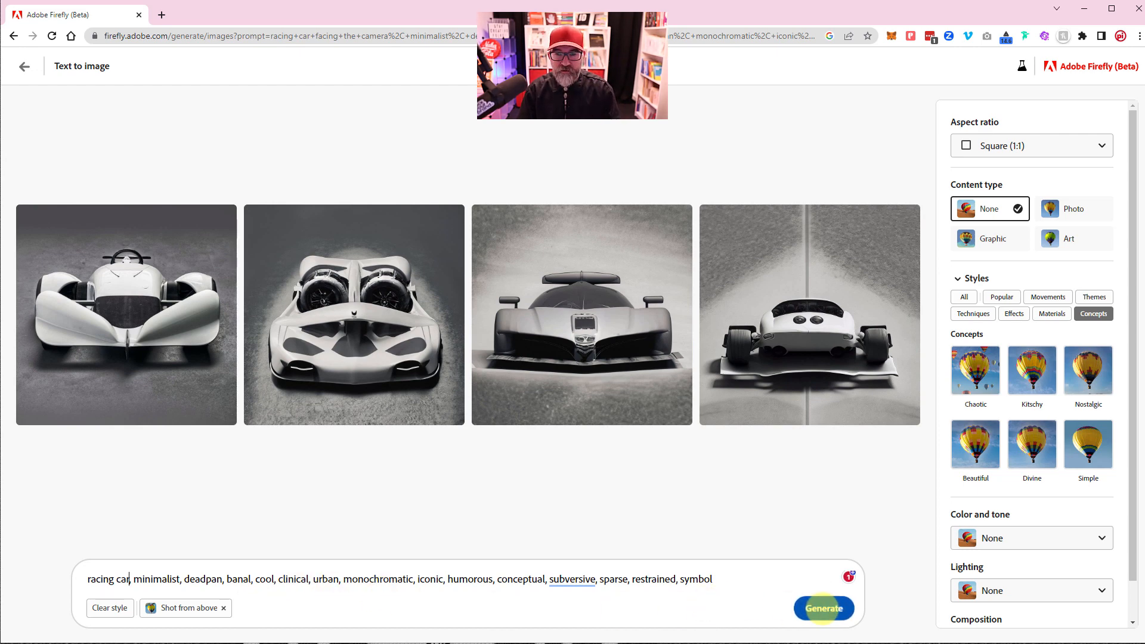
{"action": "left_click", "coordinate": [823, 608]}
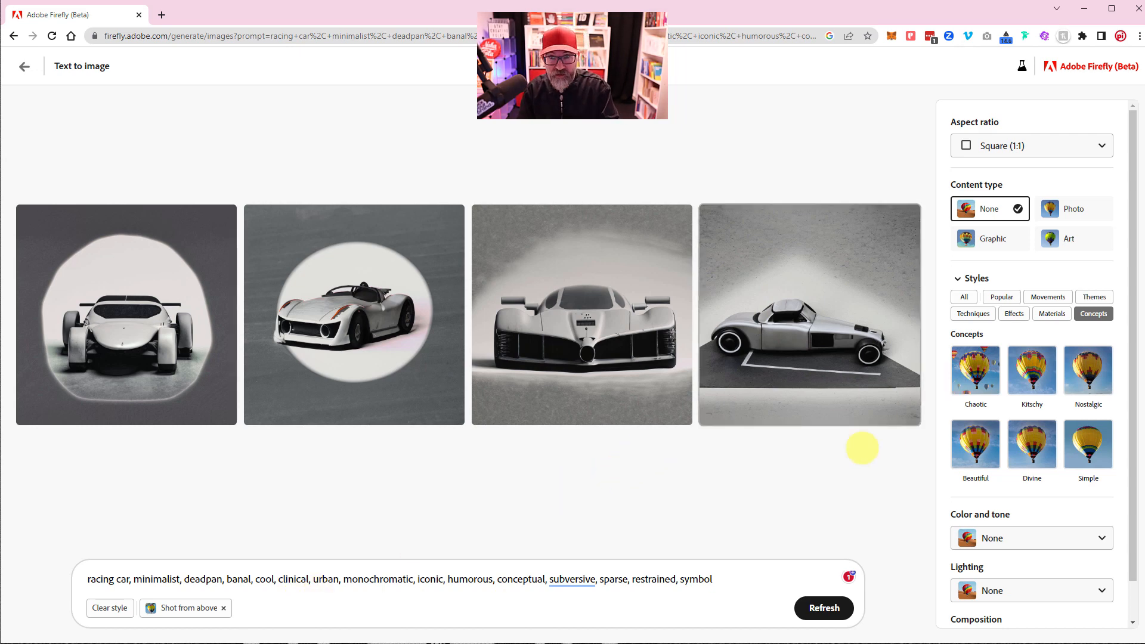
- Shorten the prompt to "racing car, minimalist," and generate new images with the composition set to Shot from below
{"action": "left_click_drag", "start_coordinate": [730, 575], "coordinate": [196, 574]}
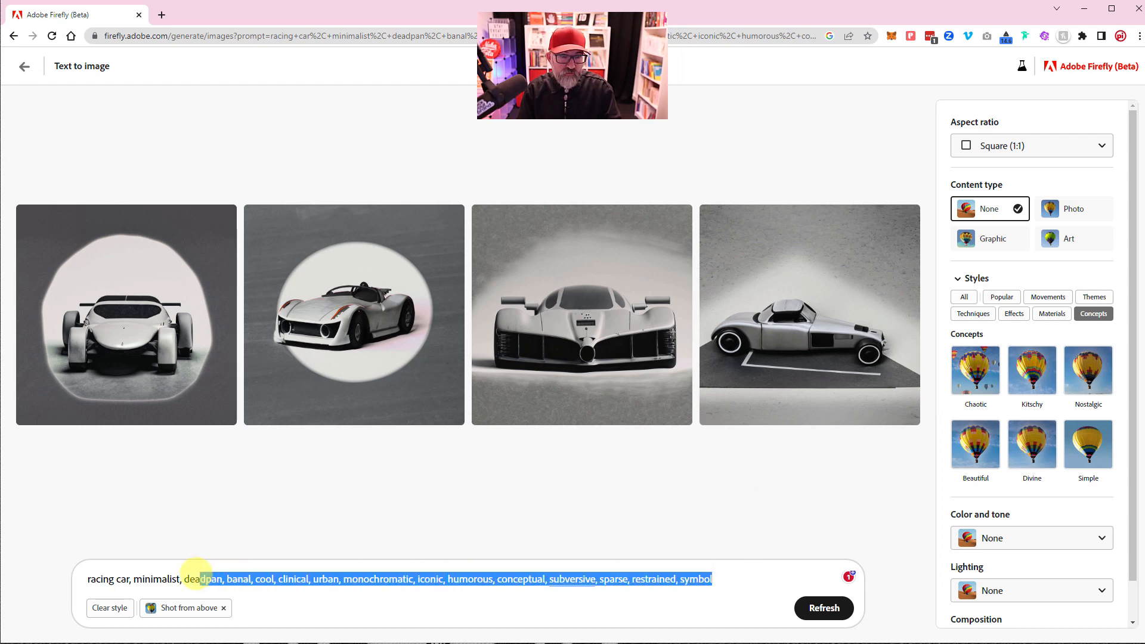
{"action": "key", "text": "BackSpace"}
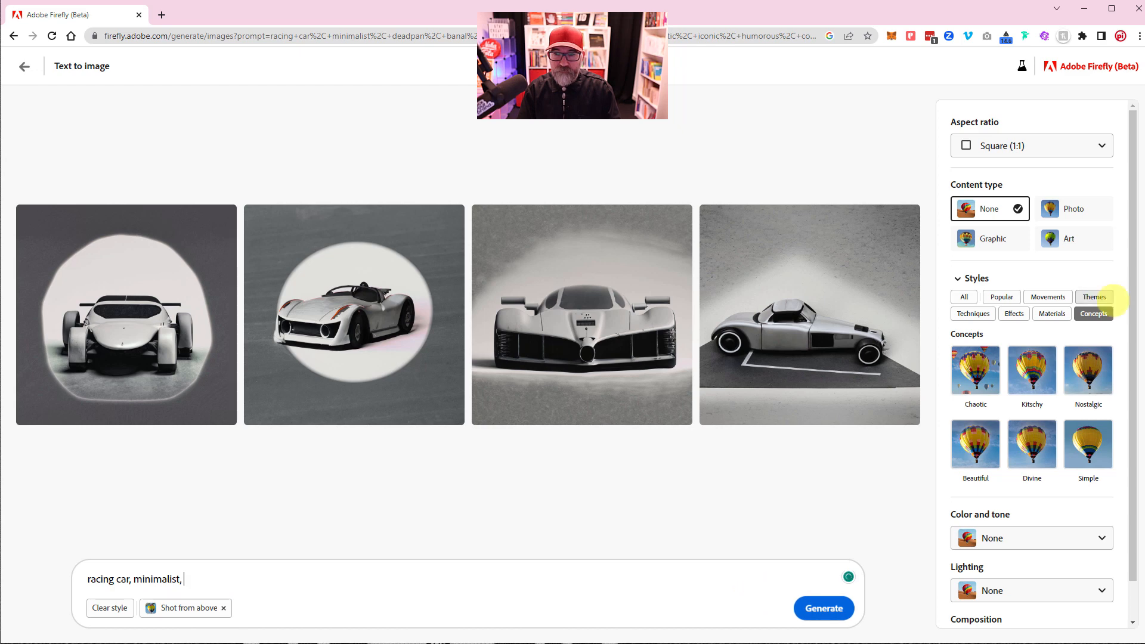
{"action": "scroll", "coordinate": [1037, 340], "scroll_direction": "down", "scroll_amount": 1}
{"action": "left_click", "coordinate": [1035, 602]}
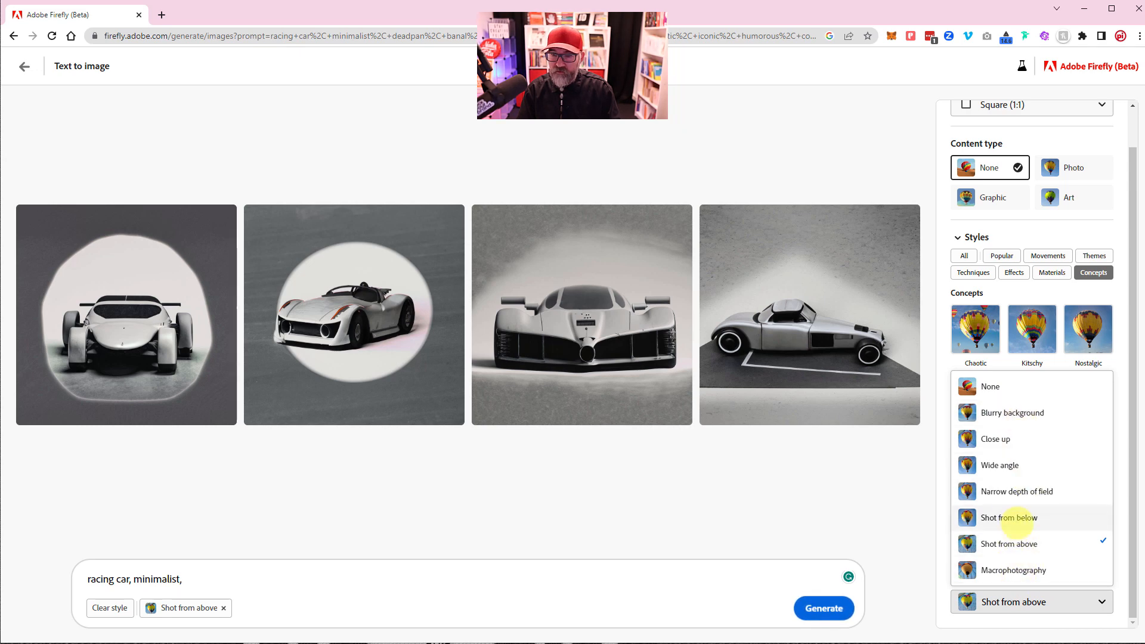
{"action": "left_click", "coordinate": [1018, 518]}
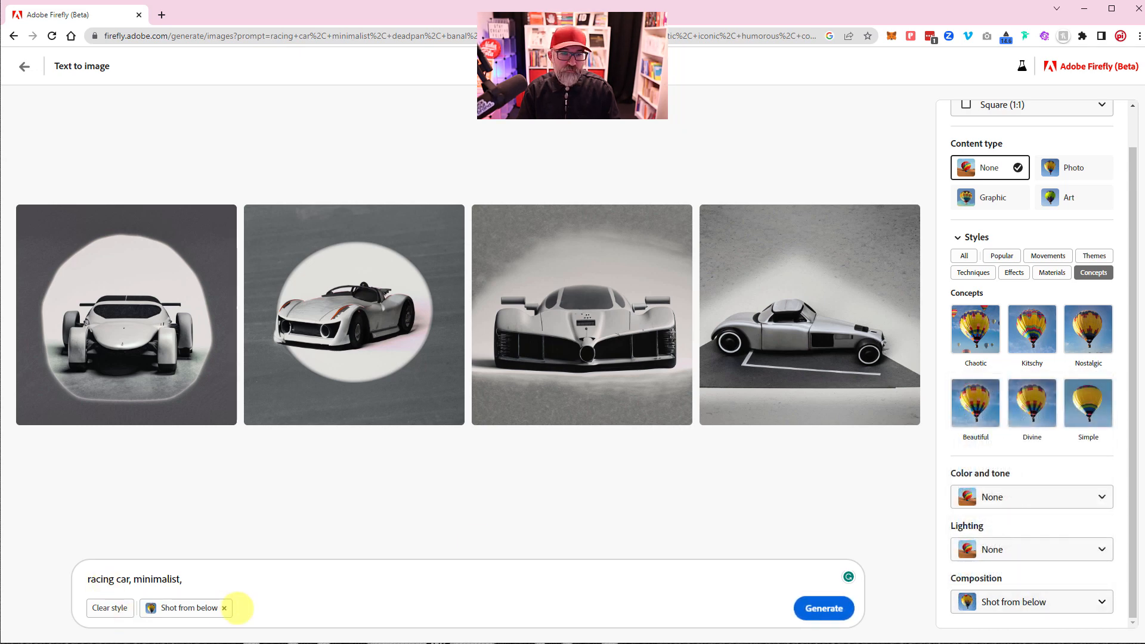
{"action": "left_click", "coordinate": [824, 608]}
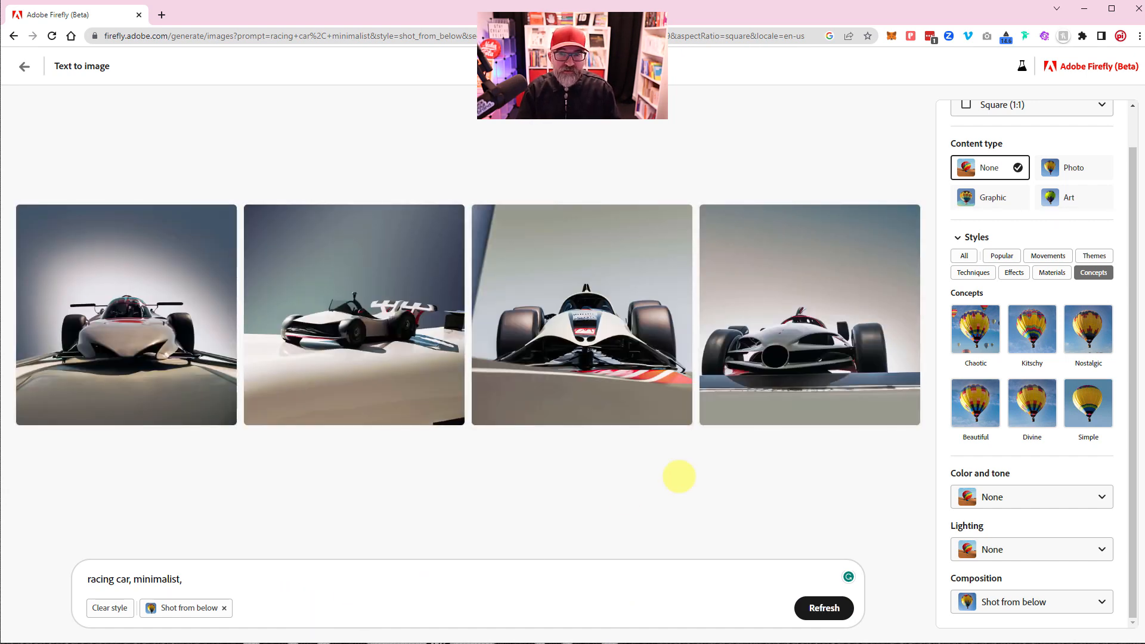
{"action": "mouse_move", "coordinate": [759, 378]}
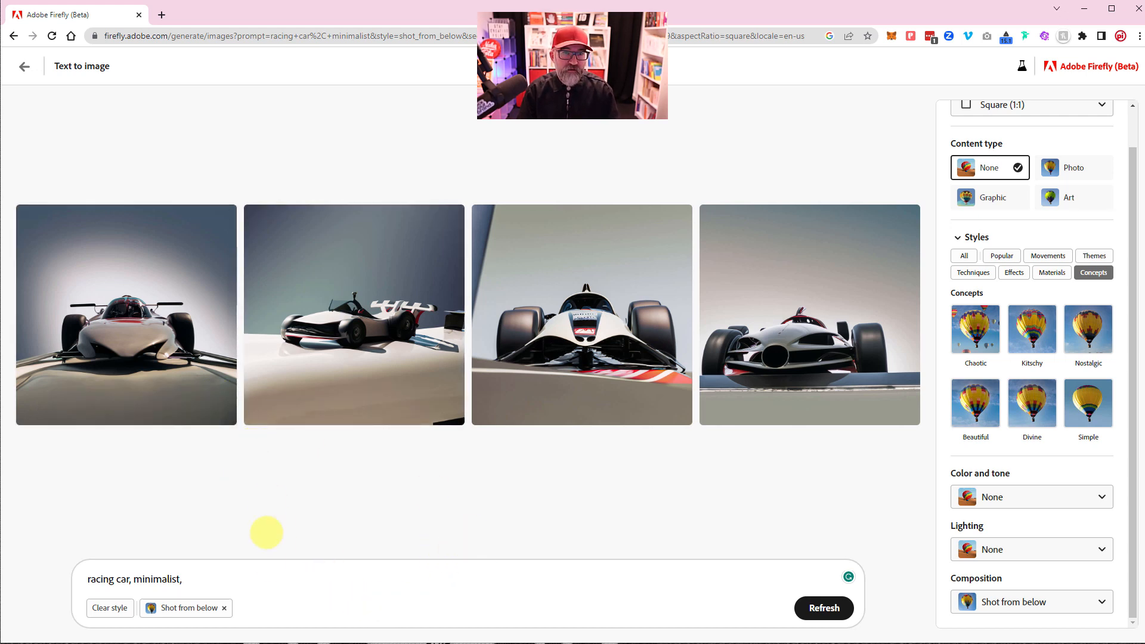
- Clear the racing car prompt and go back to the Text to image sample gallery
{"action": "left_click_drag", "start_coordinate": [281, 583], "coordinate": [28, 558]}
{"action": "key", "text": "BackSpace"}
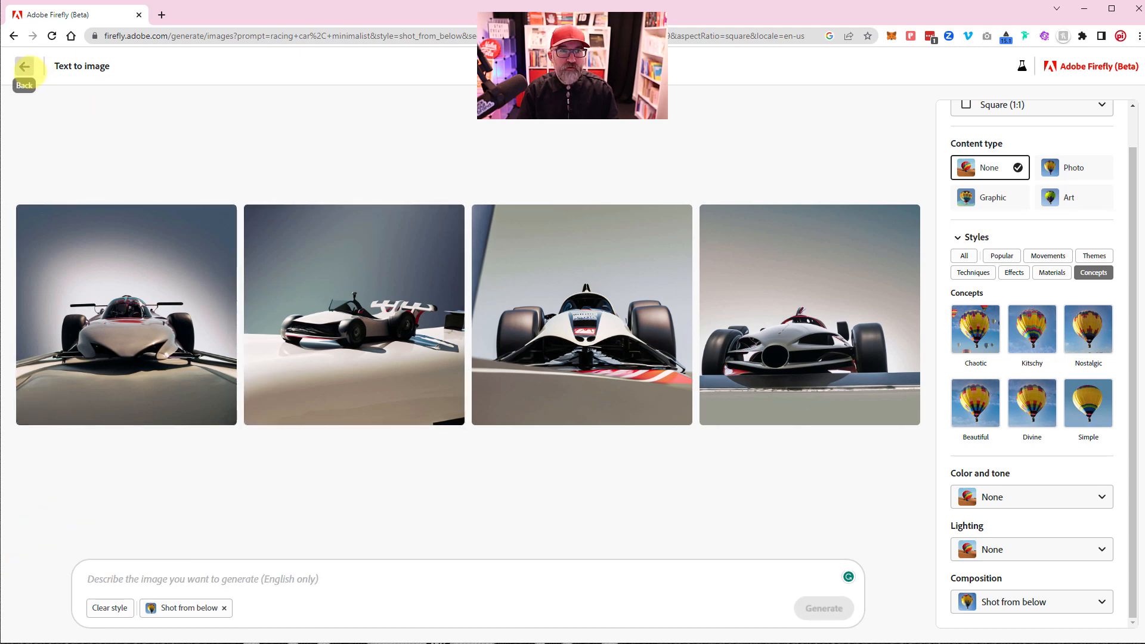
{"action": "left_click", "coordinate": [25, 67]}
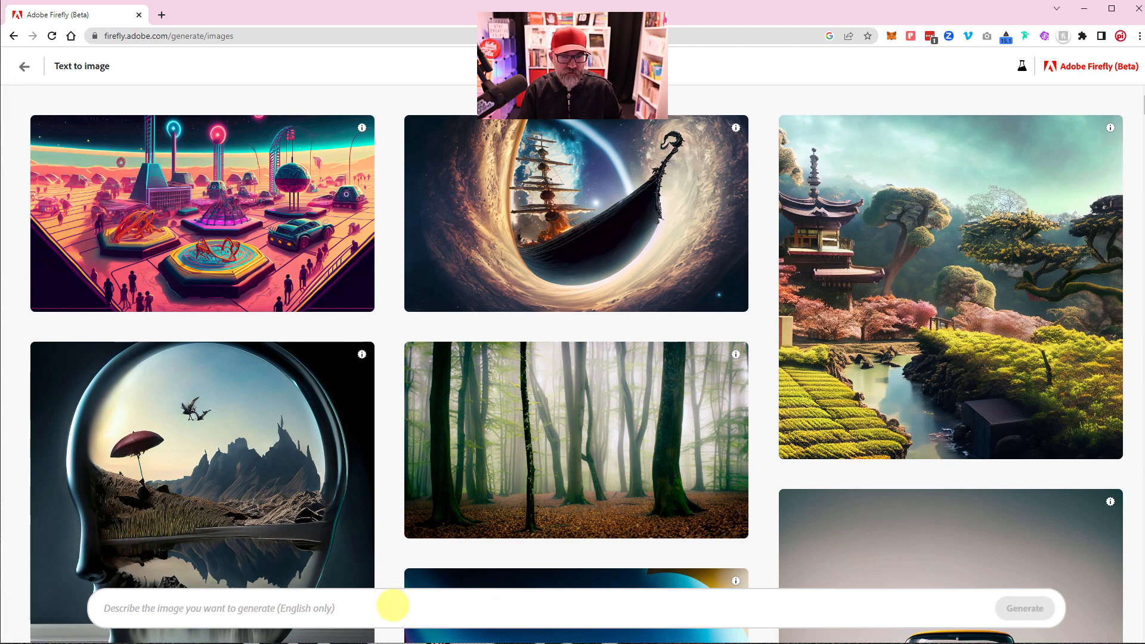
- Generate images of "48-year-old white male, bald with a long grey beard wearing a black shirt, red cap, black-rimmed glasses, sitting at a desk sketching into a notepad"
{"action": "left_click", "coordinate": [390, 608]}
{"action": "type", "text": "48 year old white male, bald with a long grey beard wearing a black shirt, red cap, black-rimmed glasses, sitting at a desk sketching into a notepad"}
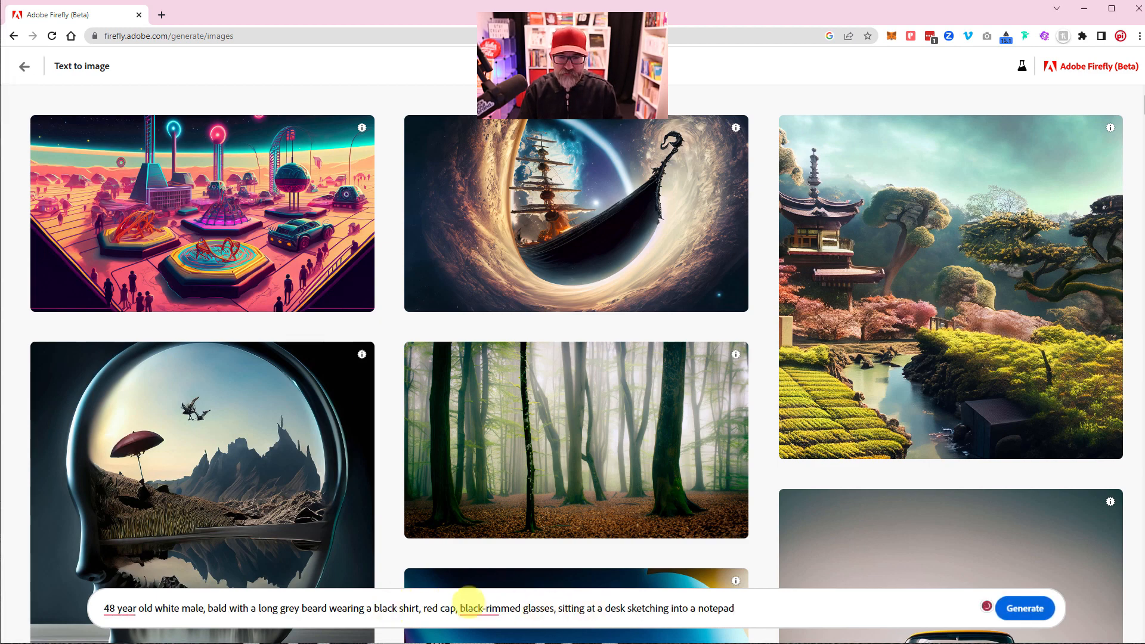
{"action": "mouse_move", "coordinate": [131, 609]}
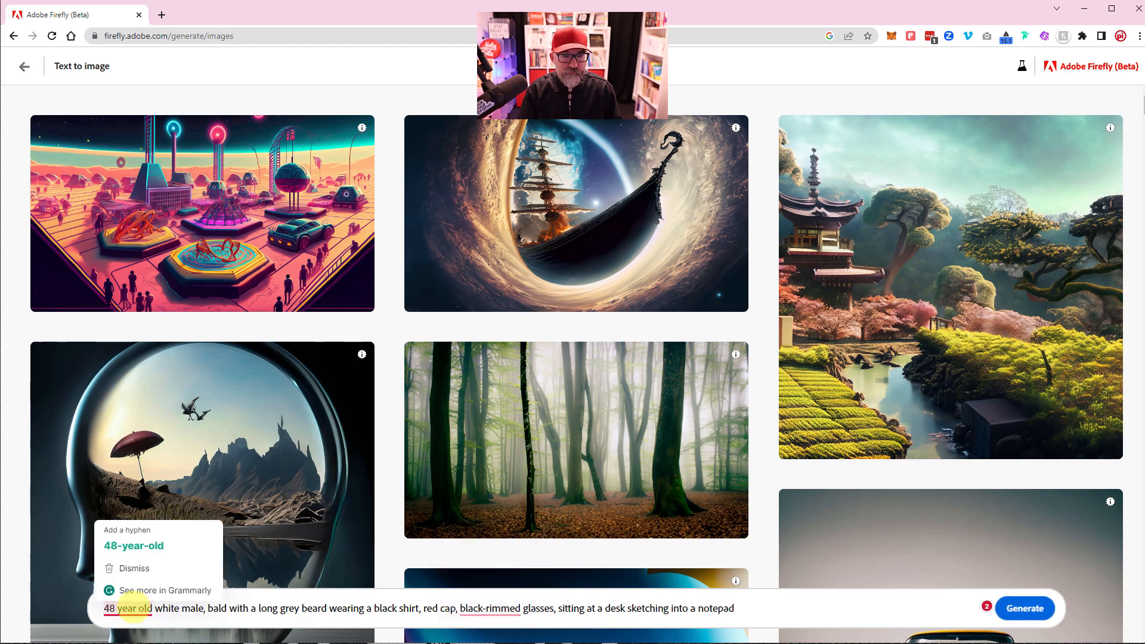
{"action": "left_click", "coordinate": [134, 546]}
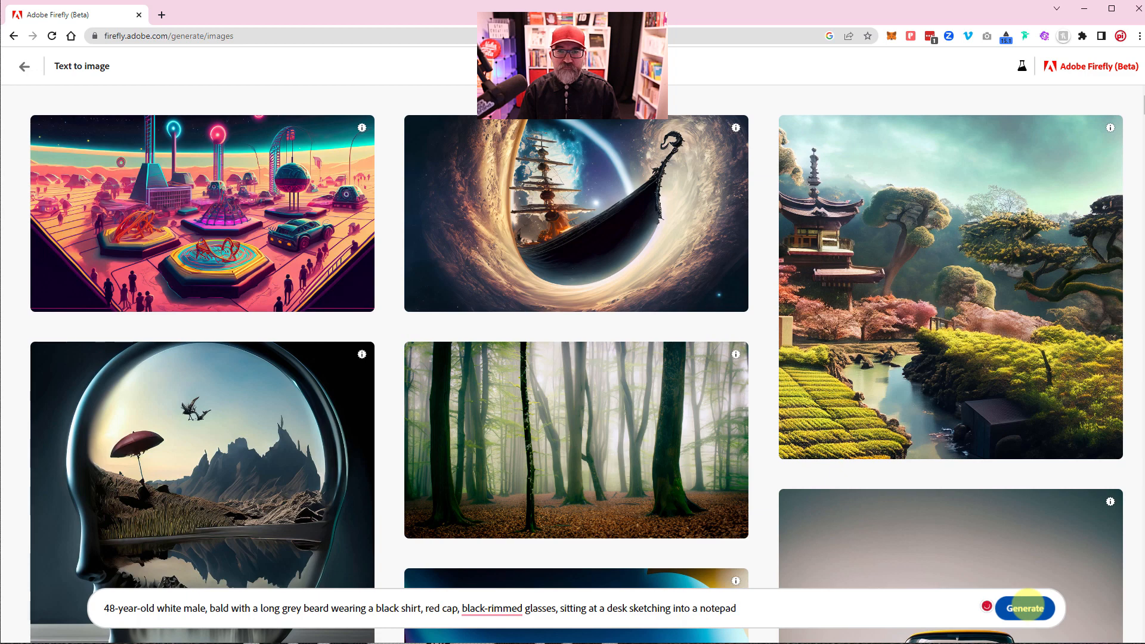
{"action": "left_click", "coordinate": [1026, 608]}
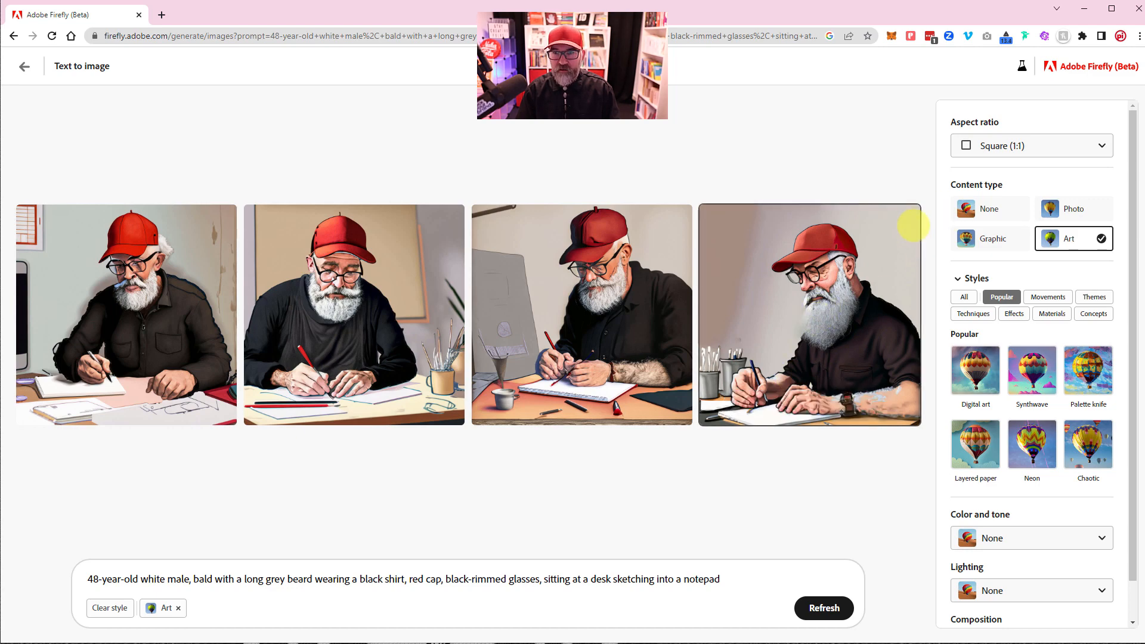
- Download the fourth image of the bearded man sketching and generate similar variations of it
{"action": "left_click", "coordinate": [906, 218]}
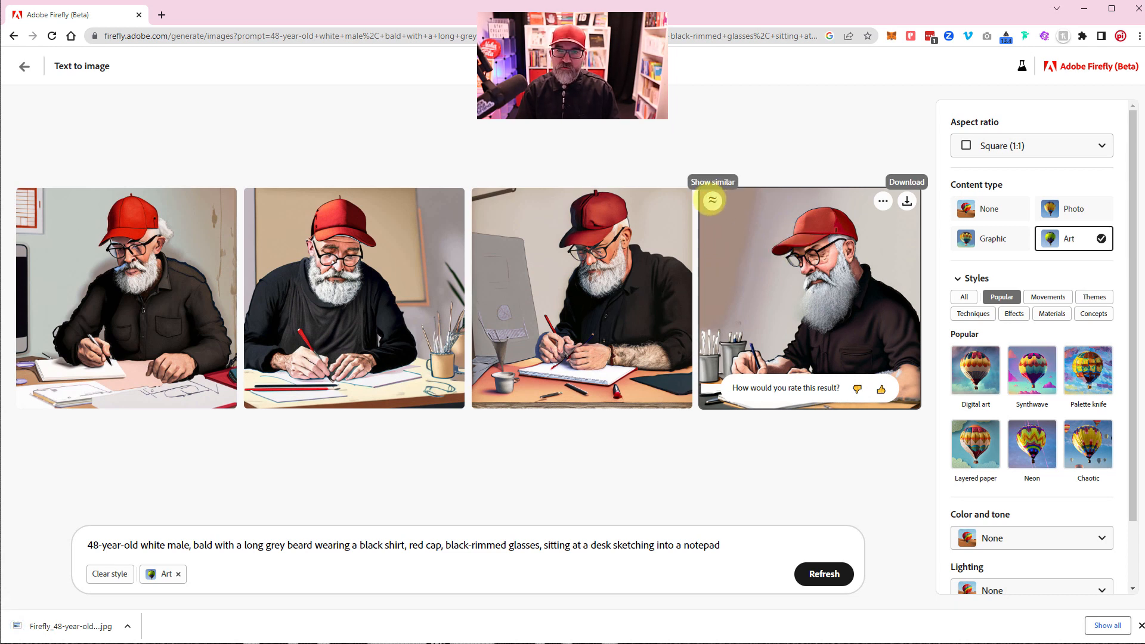
{"action": "left_click", "coordinate": [712, 200]}
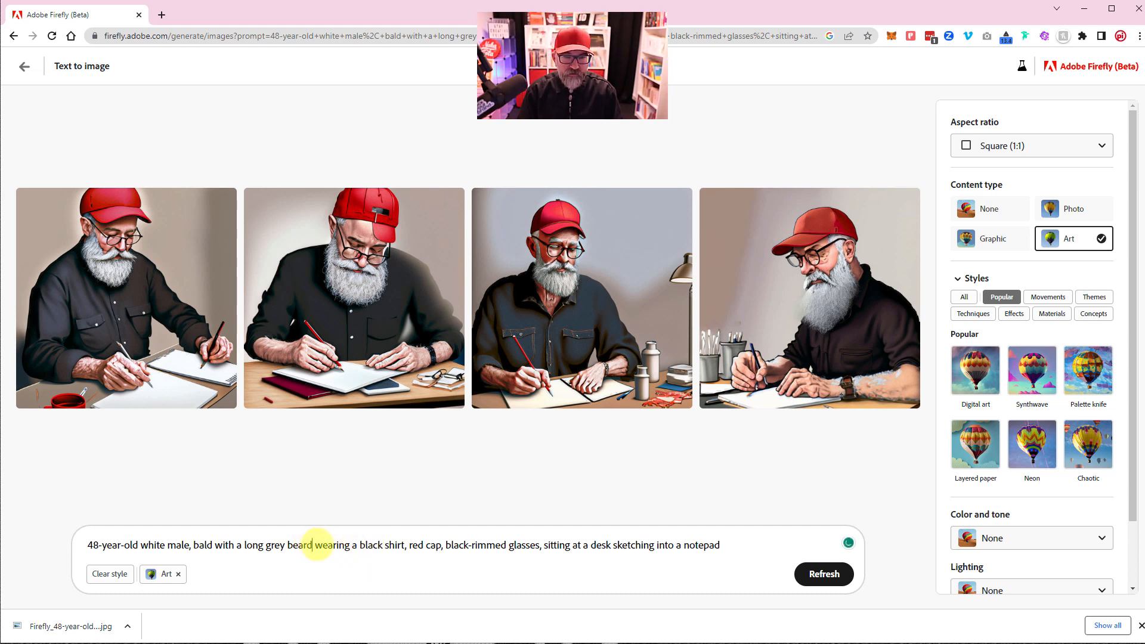
- Insert "tattoos on arm," after "long grey beard," in the prompt and regenerate the images
{"action": "left_click", "coordinate": [317, 545]}
{"action": "type", "text": ", "}
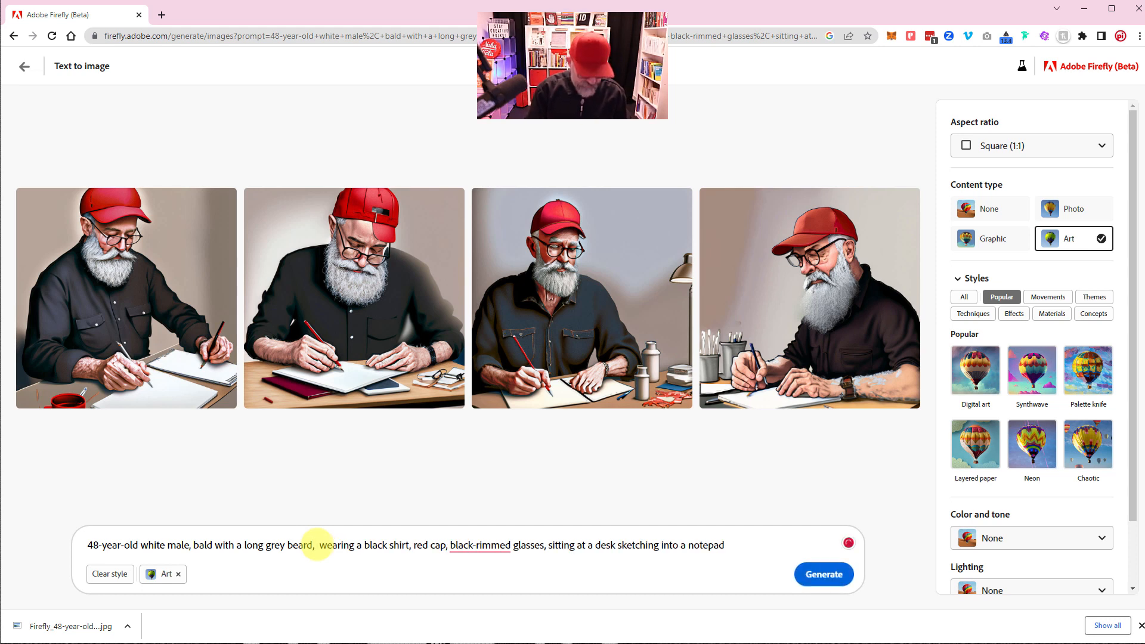
{"action": "type", "text": "tattoos on "}
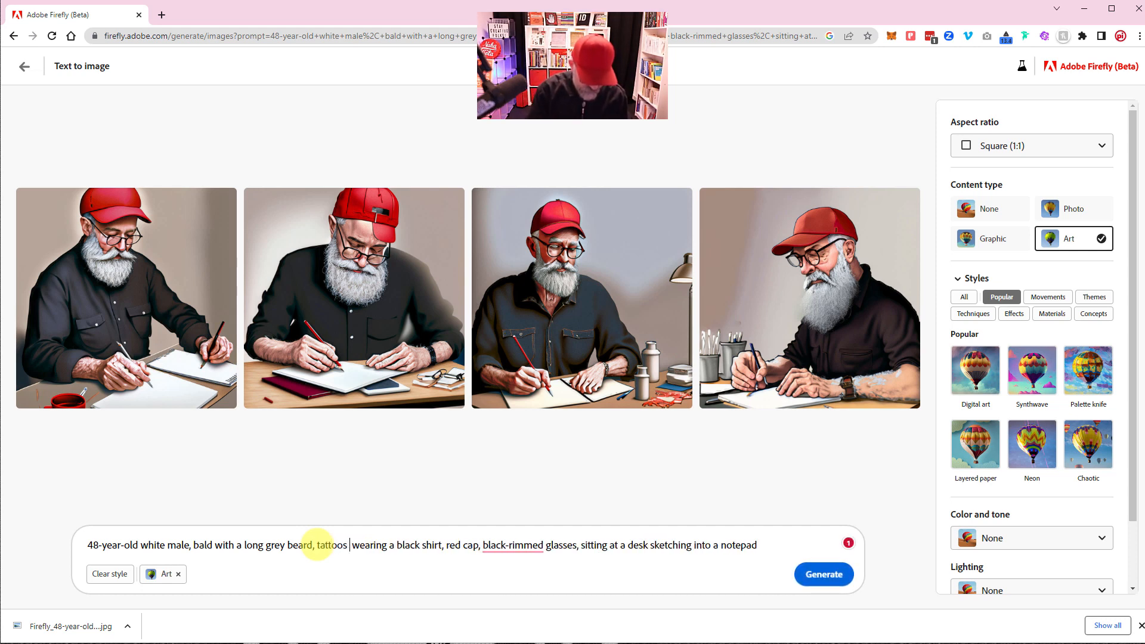
{"action": "type", "text": "arm"}
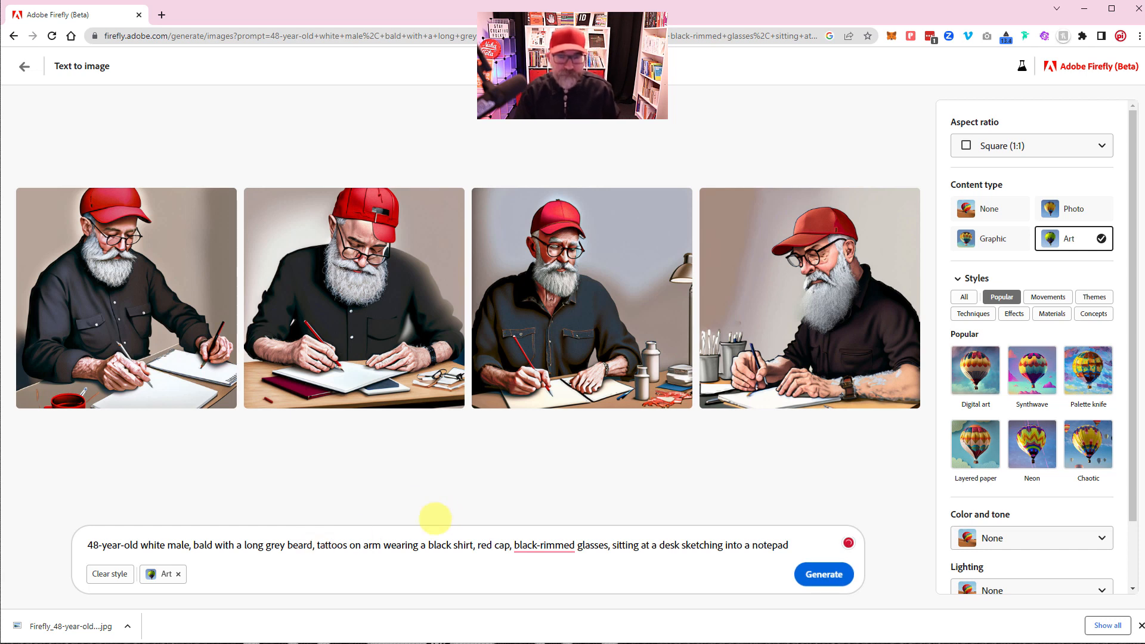
{"action": "type", "text": ","}
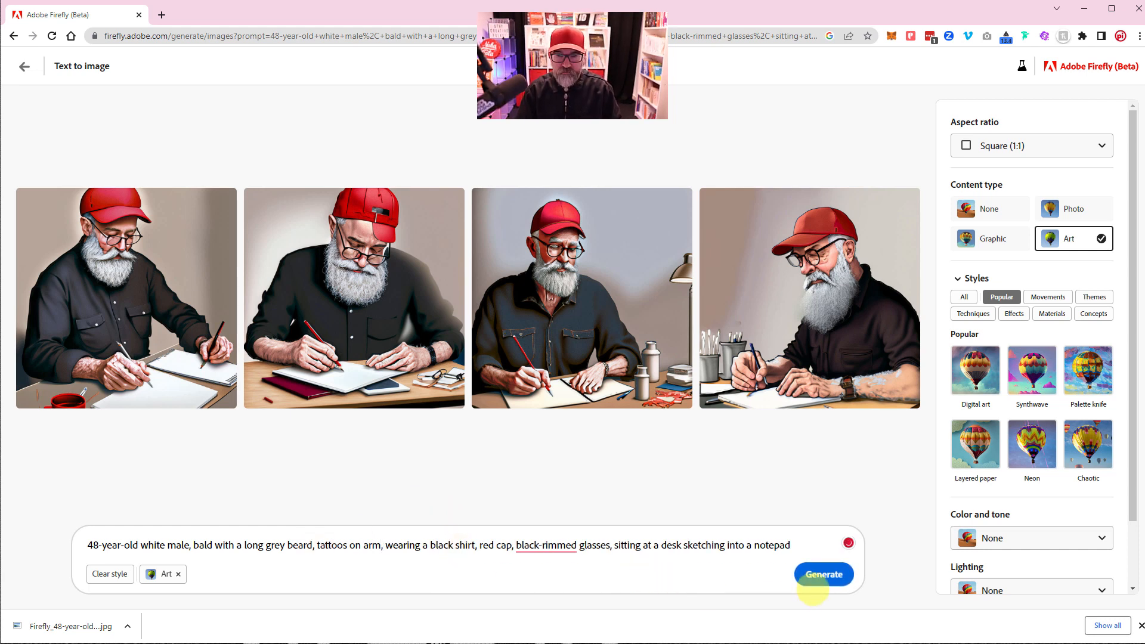
{"action": "left_click", "coordinate": [823, 574]}
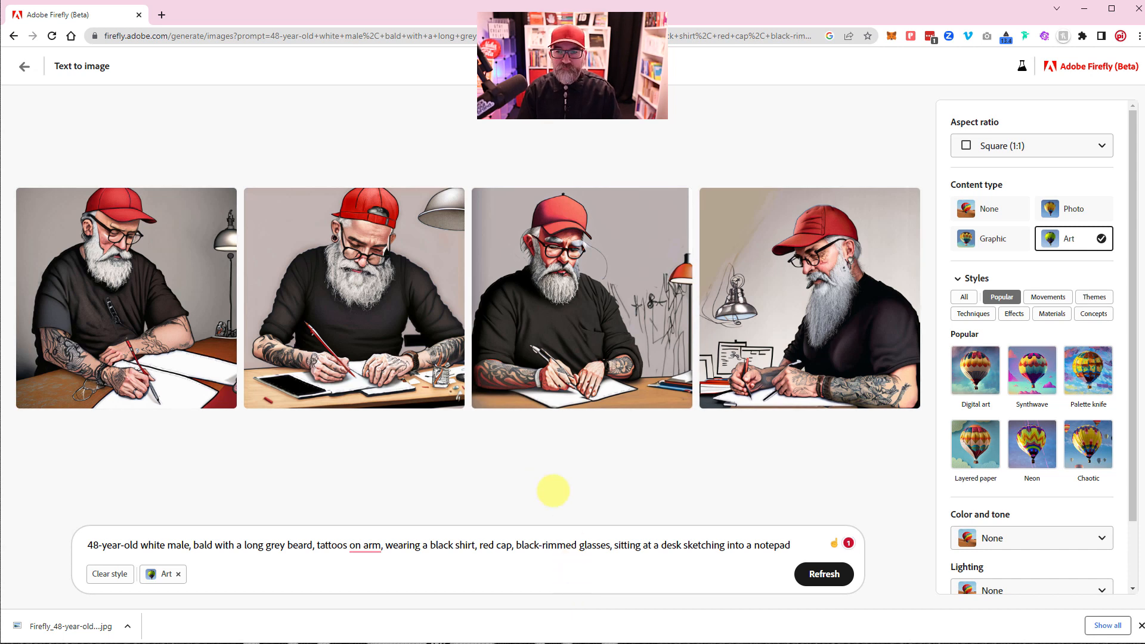
- Download the fourth image of the tattooed man and check its additional options
{"action": "mouse_move", "coordinate": [807, 264]}
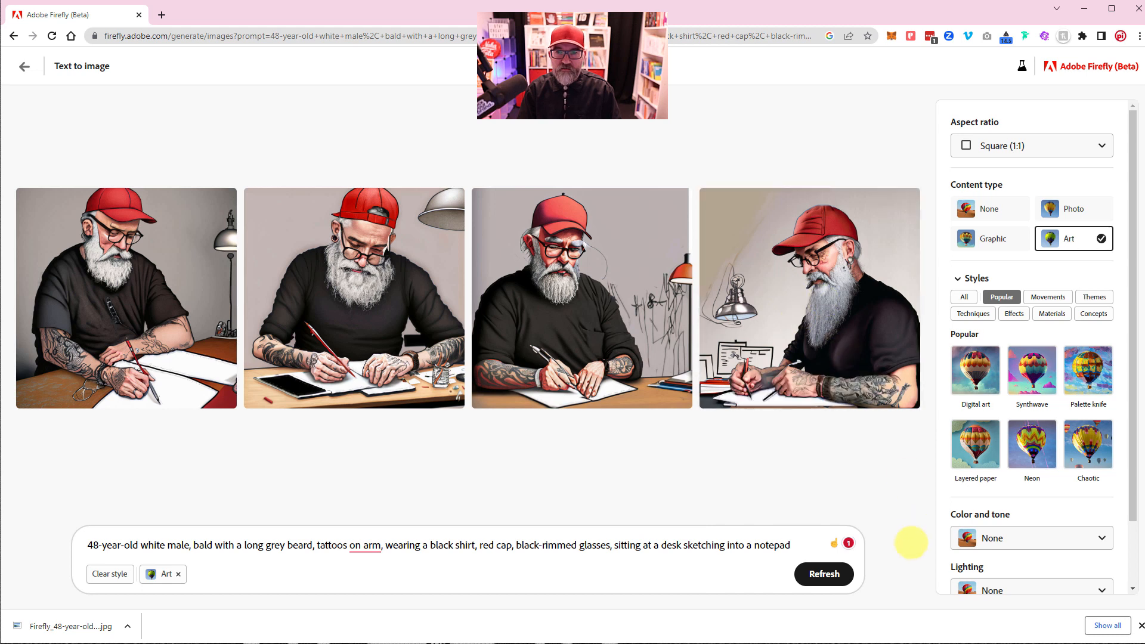
{"action": "mouse_move", "coordinate": [851, 346]}
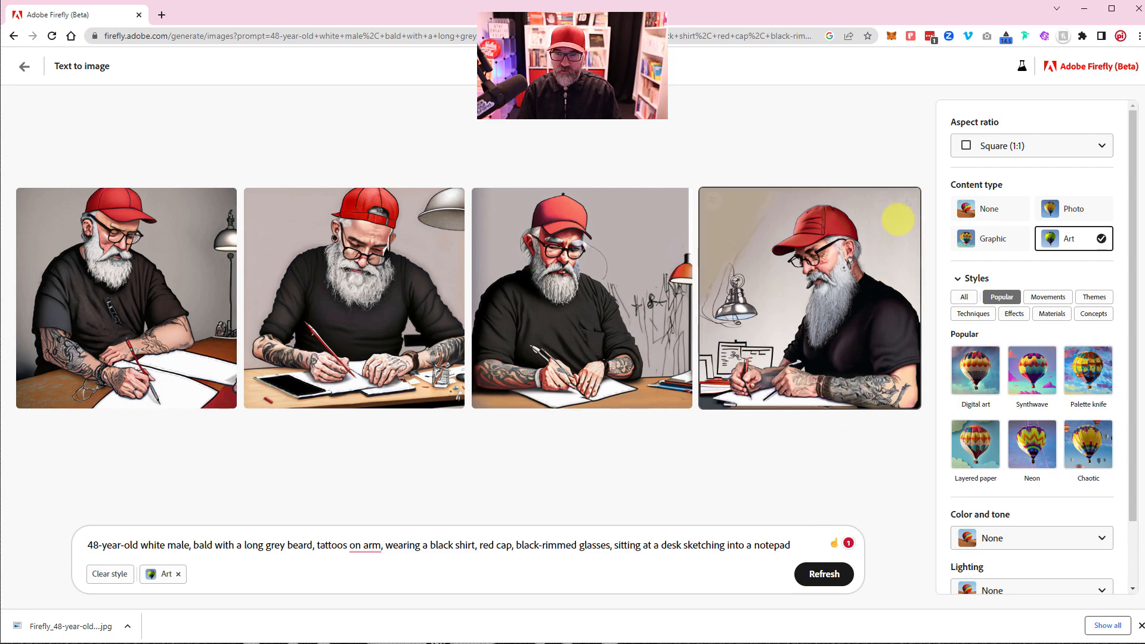
{"action": "mouse_move", "coordinate": [883, 201]}
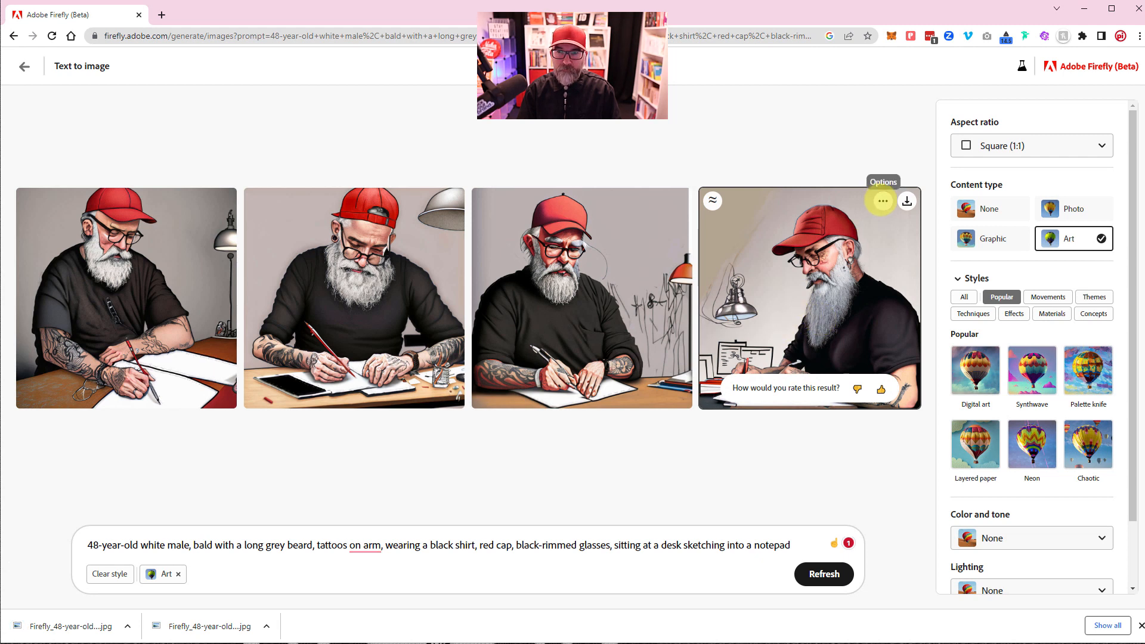
{"action": "left_click", "coordinate": [883, 201]}
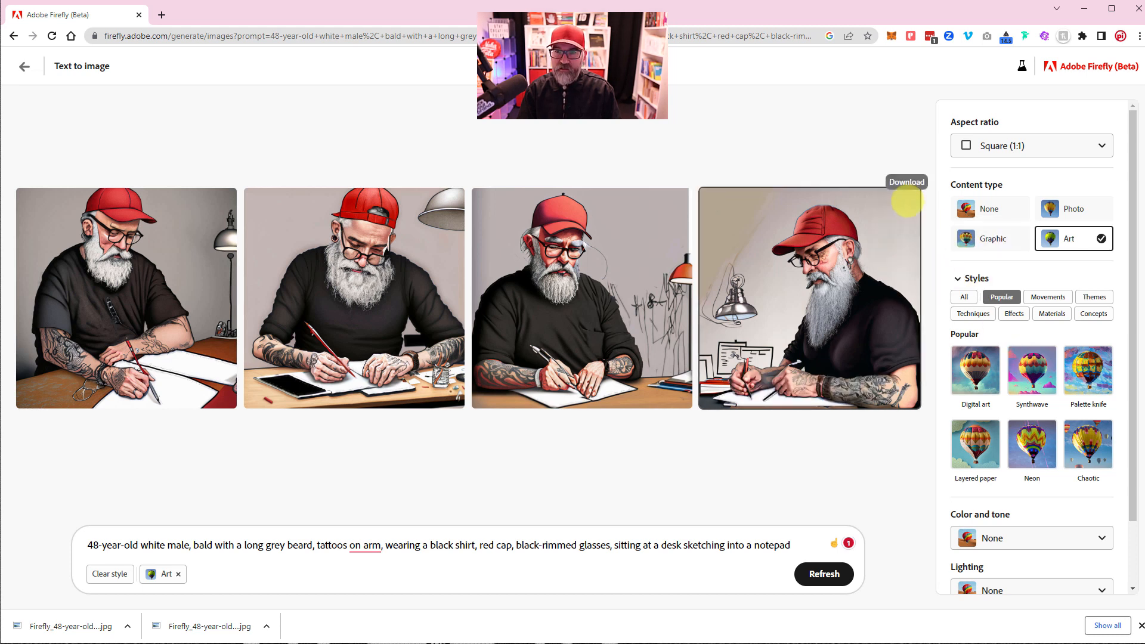
{"action": "left_click", "coordinate": [882, 201]}
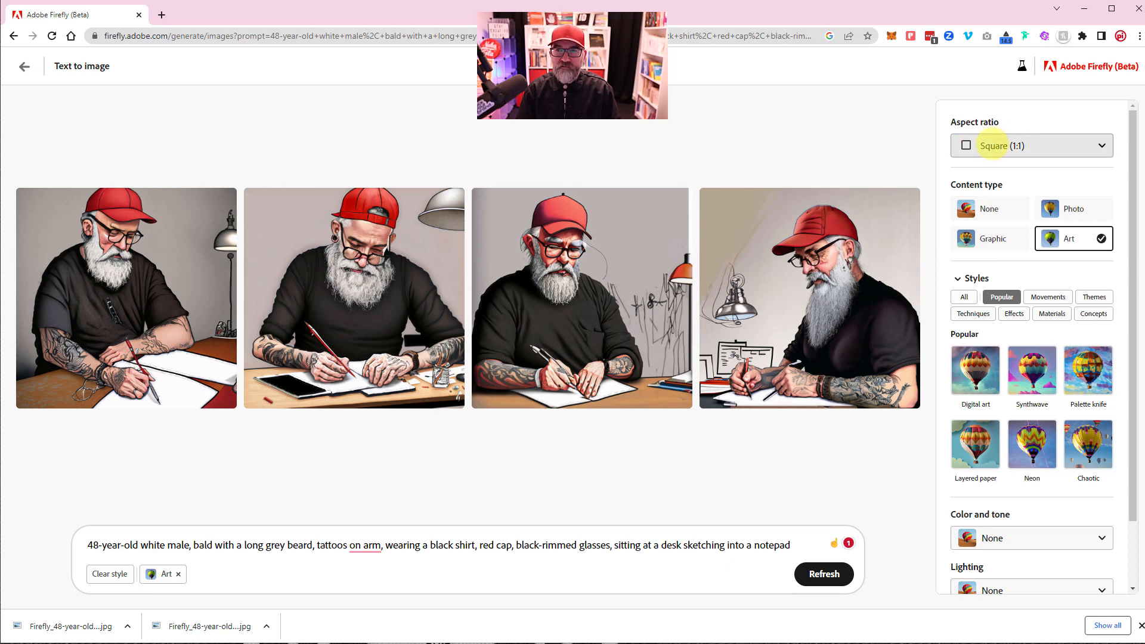
- Use the fourth tattooed man image as the reference image and set the aspect ratio to Widescreen (16:9)
{"action": "left_click", "coordinate": [883, 201]}
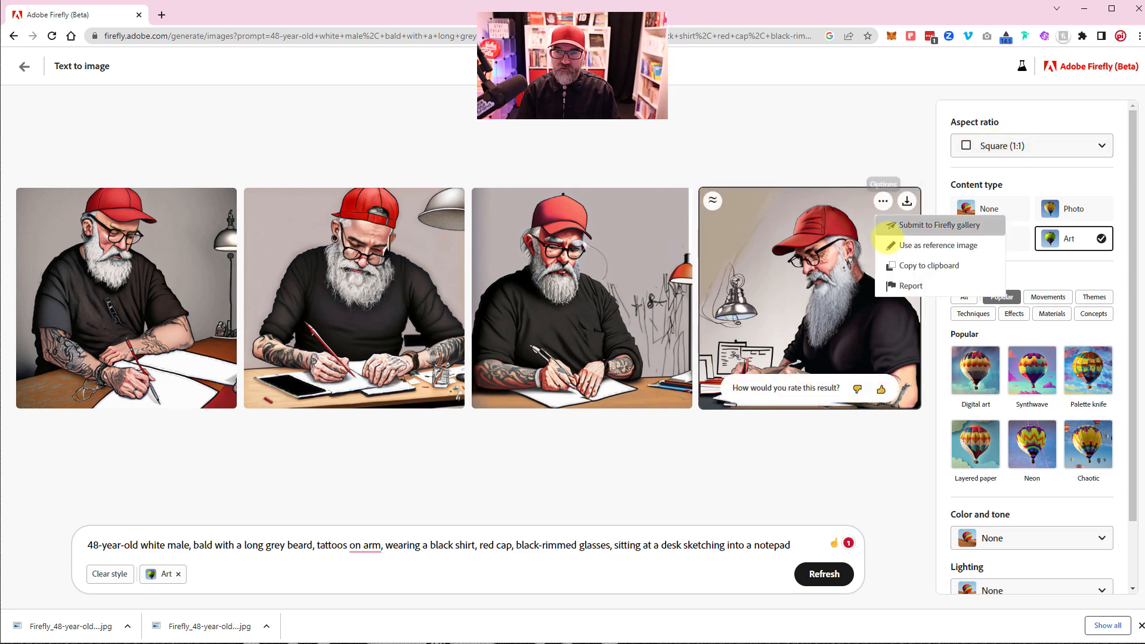
{"action": "left_click", "coordinate": [895, 245]}
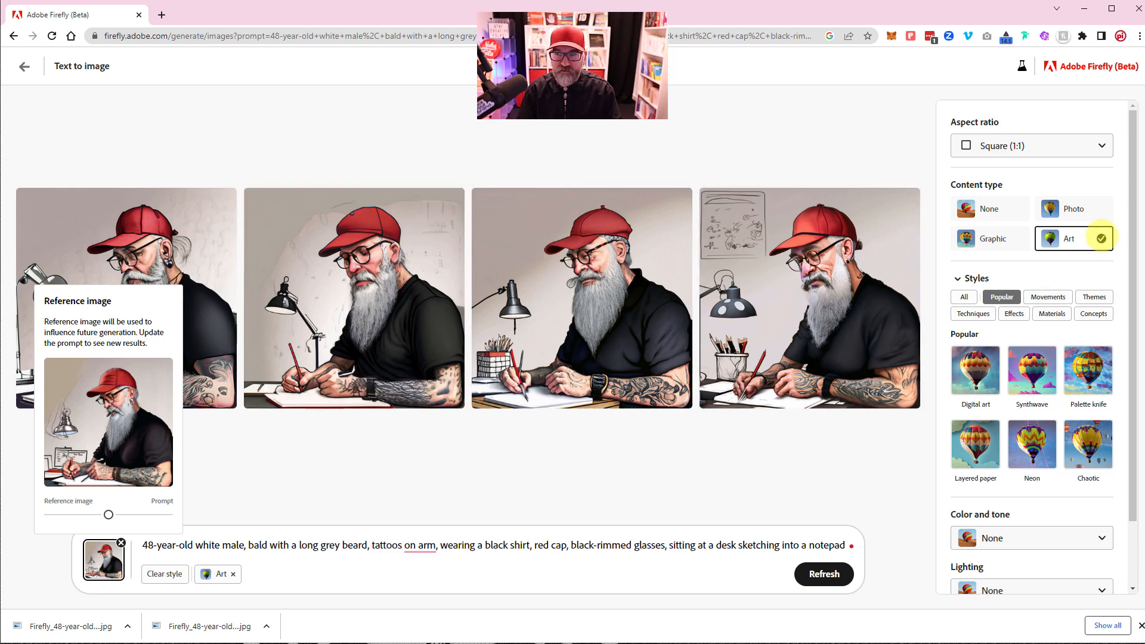
{"action": "left_click", "coordinate": [1050, 144]}
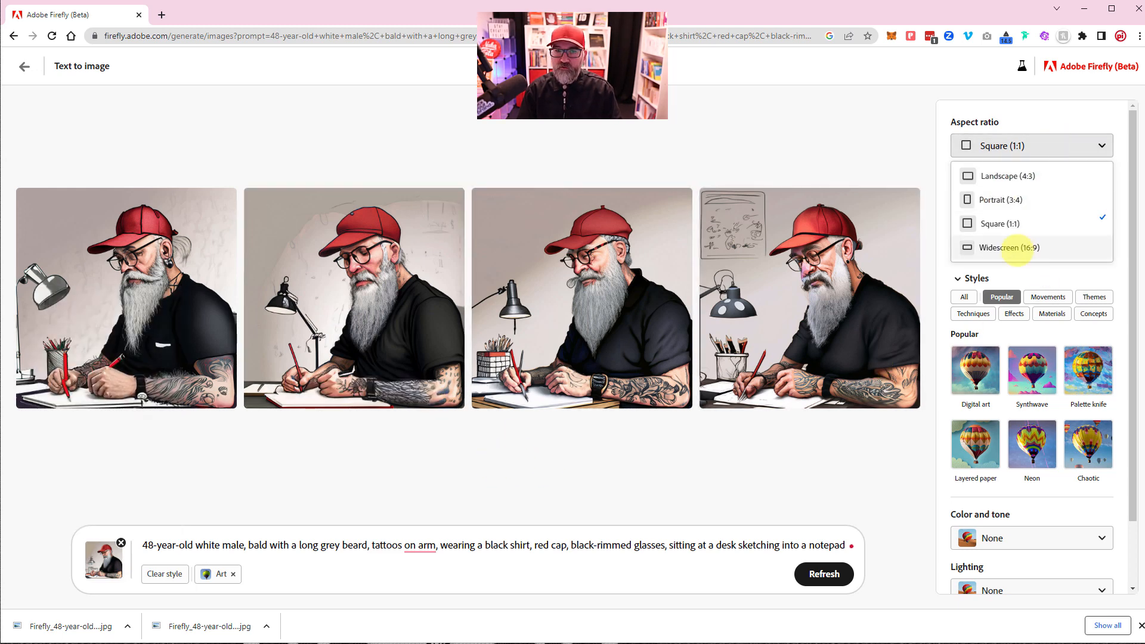
{"action": "left_click", "coordinate": [1006, 247]}
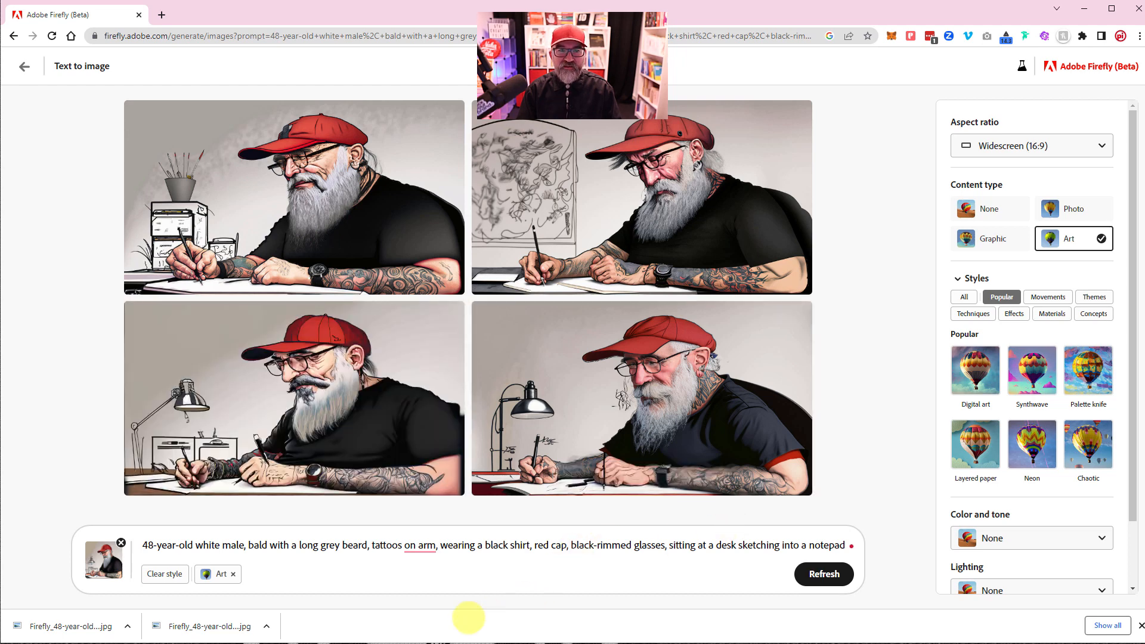
- Examine enlarged views of the fourth, second and first widescreen art images, comparing the faces, hands and background details
{"action": "mouse_move", "coordinate": [522, 278]}
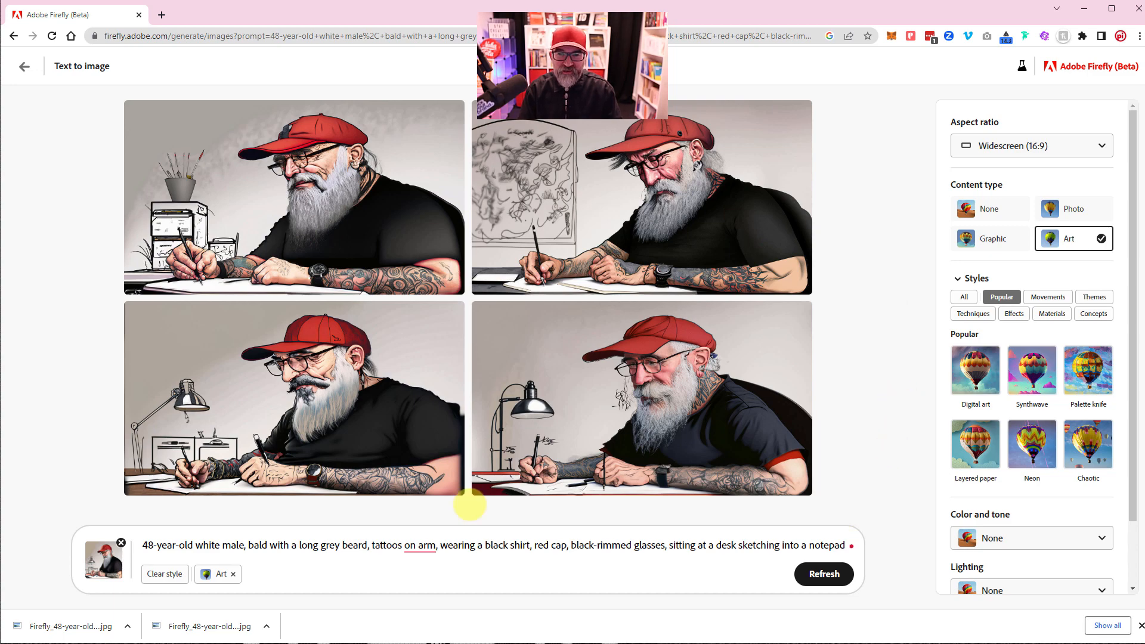
{"action": "left_click", "coordinate": [621, 422]}
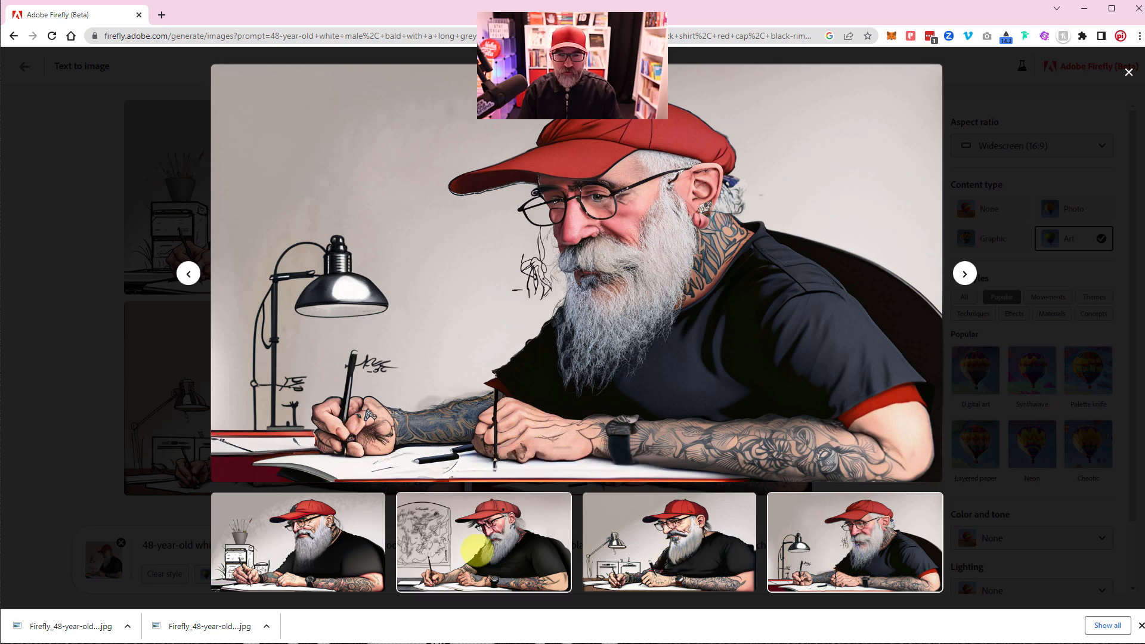
{"action": "left_click", "coordinate": [480, 543]}
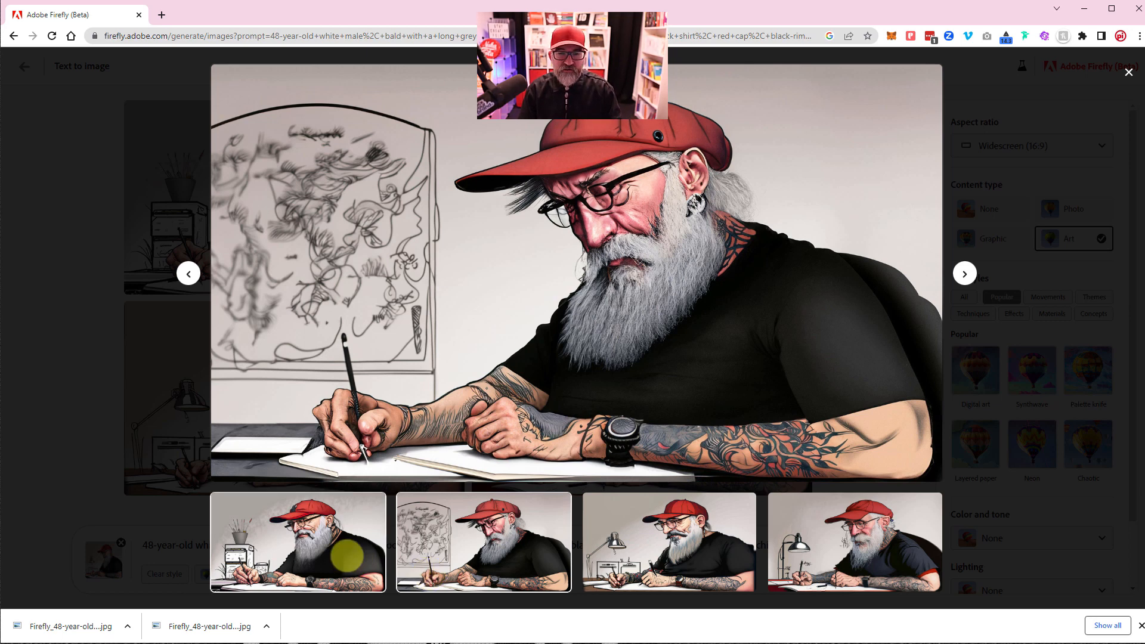
{"action": "left_click", "coordinate": [347, 549]}
{"action": "left_click", "coordinate": [810, 543]}
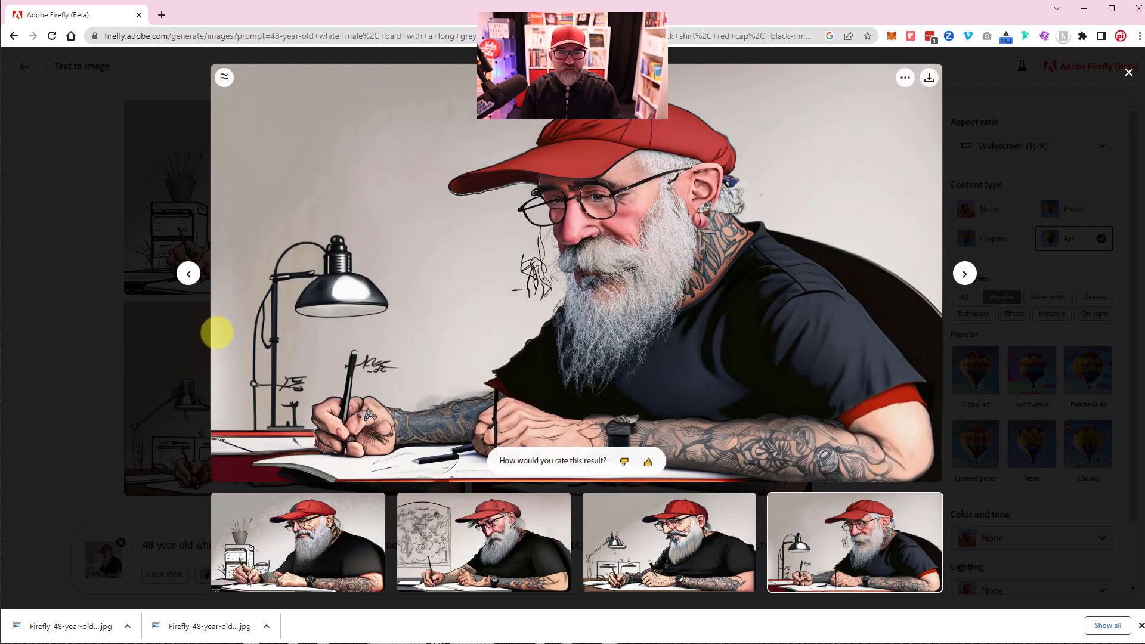
{"action": "left_click", "coordinate": [107, 379]}
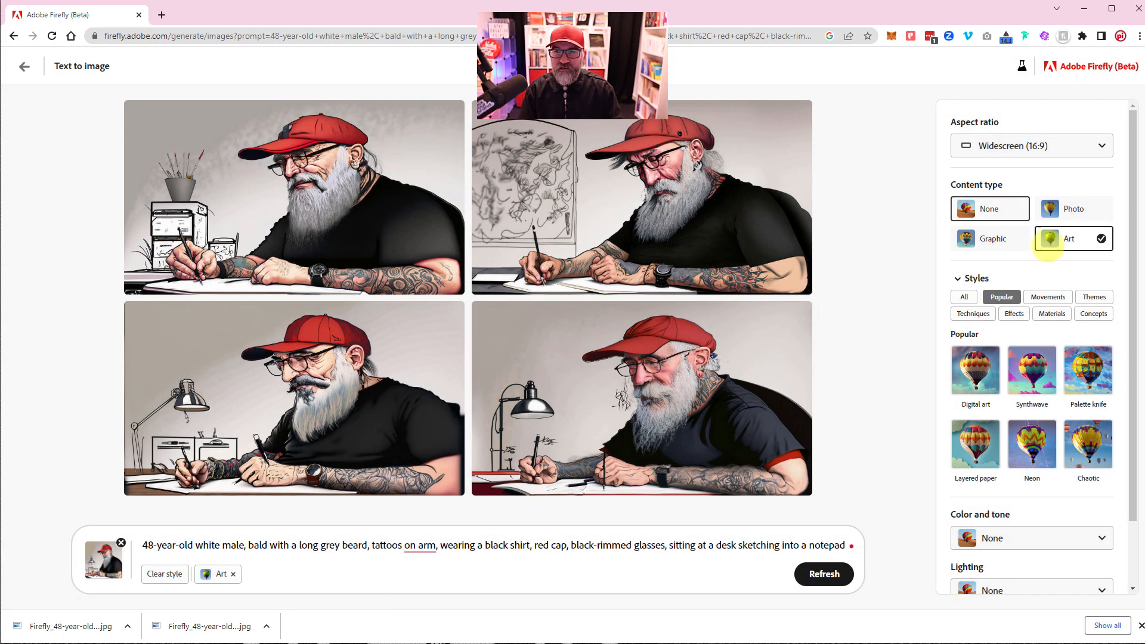
- Regenerate the images as Photo content and submit negative feedback on the third one: Distorted results, with the note "Didn't handle the face very well"
{"action": "left_click", "coordinate": [1072, 209]}
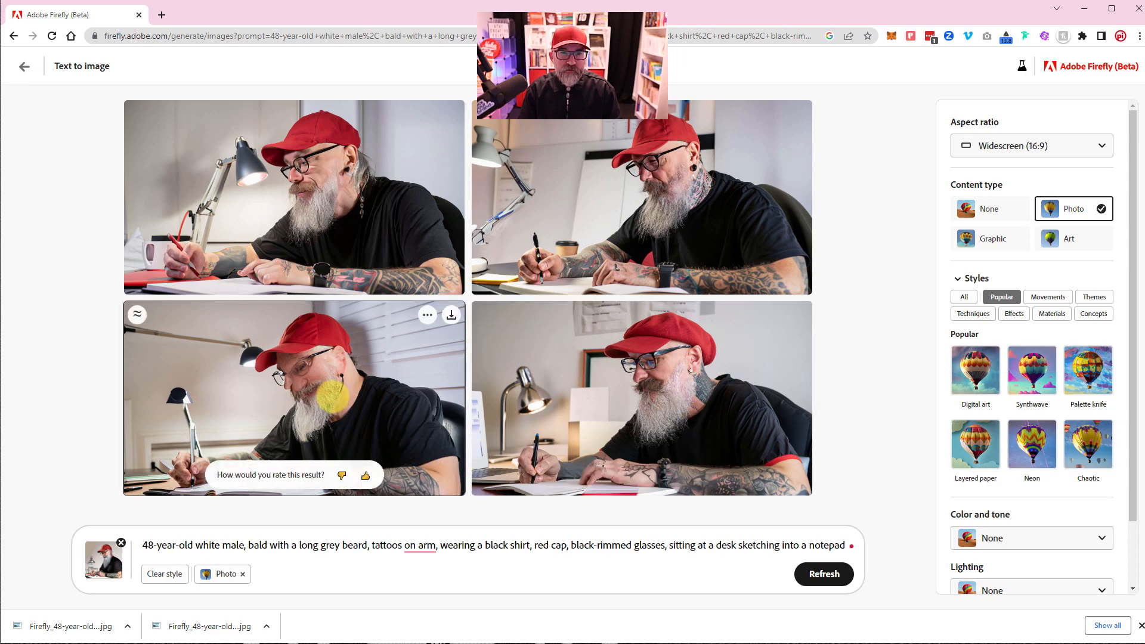
{"action": "left_click", "coordinate": [302, 402]}
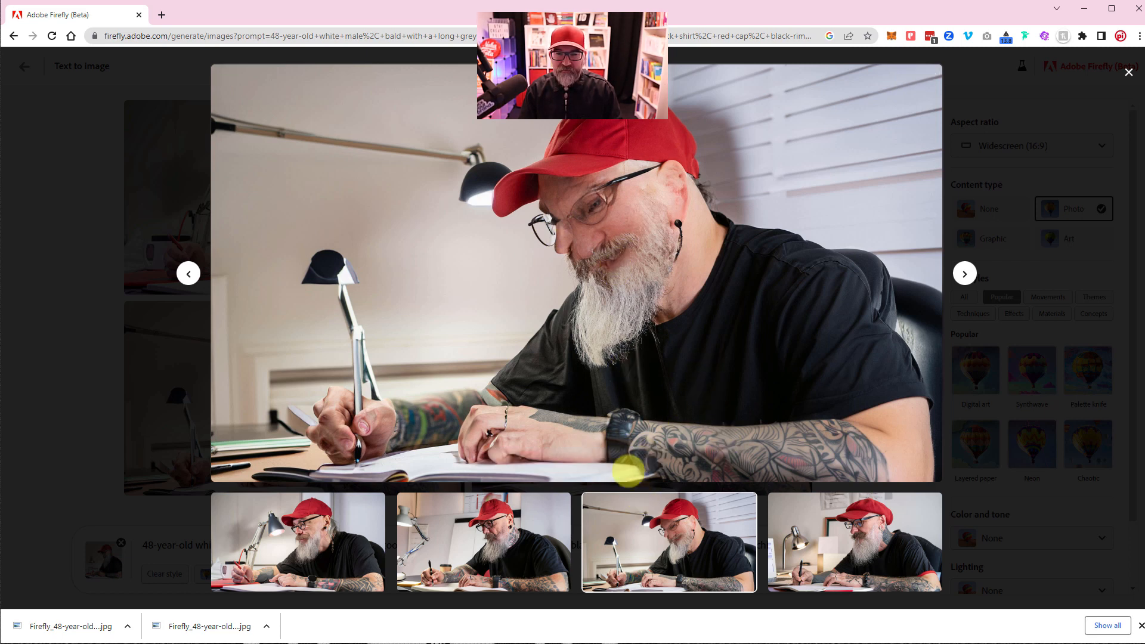
{"action": "left_click", "coordinate": [624, 461]}
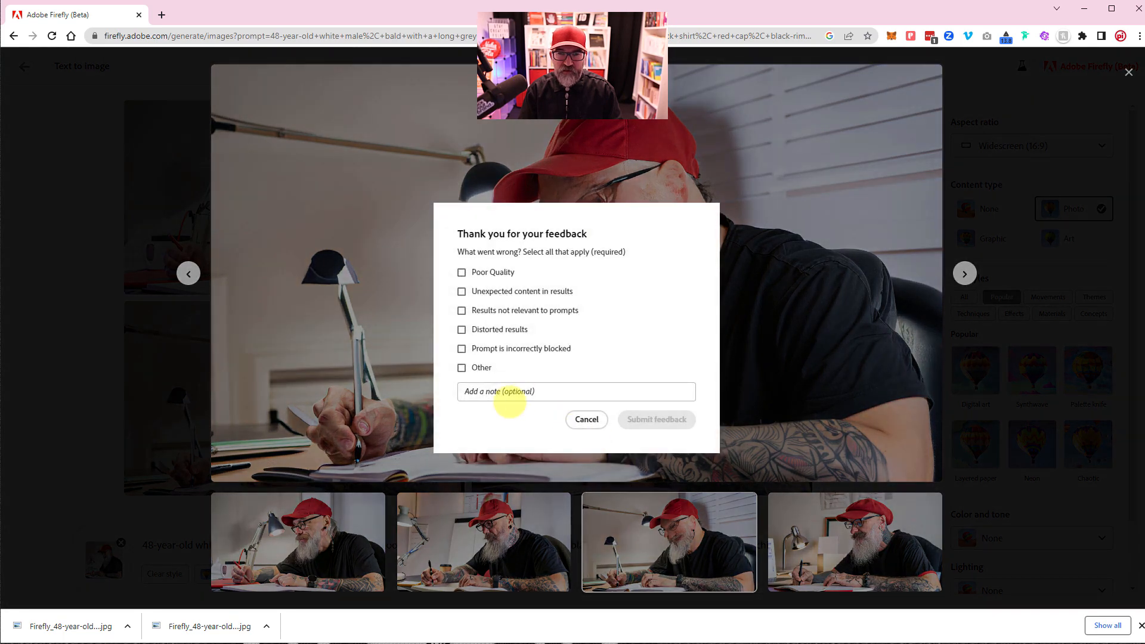
{"action": "left_click", "coordinate": [462, 329]}
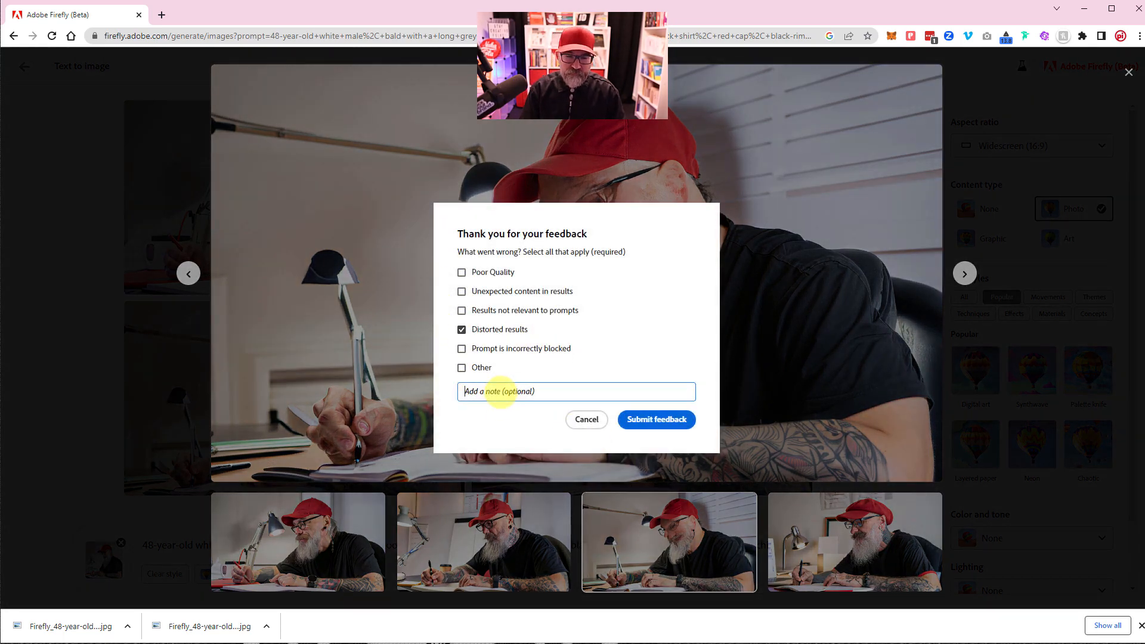
{"action": "type", "text": "Didn't handle the face very well"}
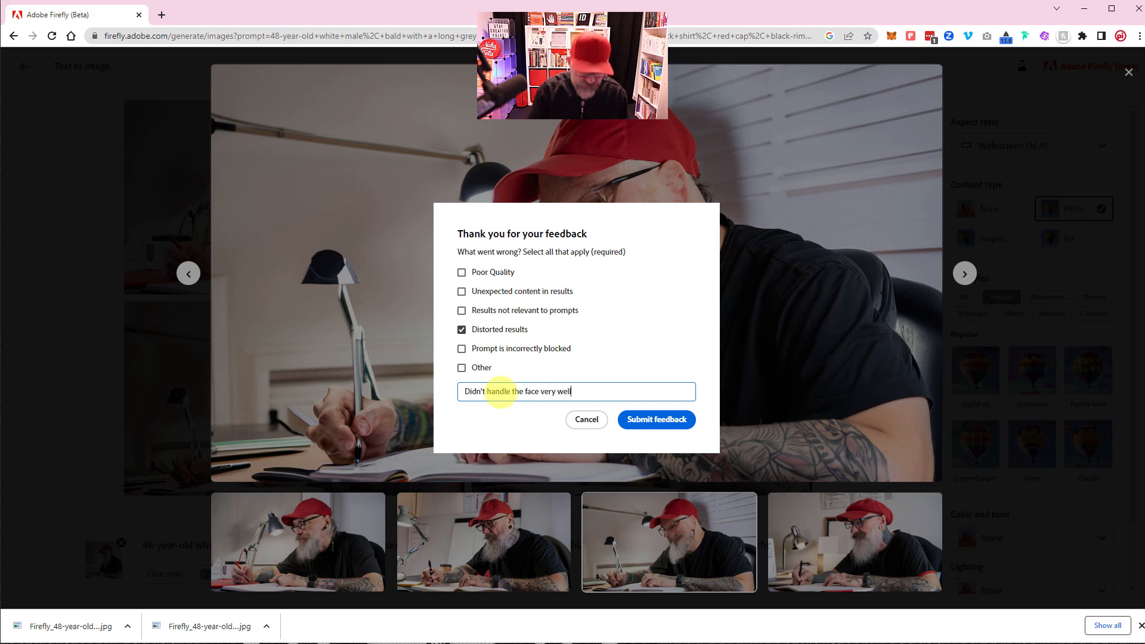
{"action": "left_click", "coordinate": [654, 419]}
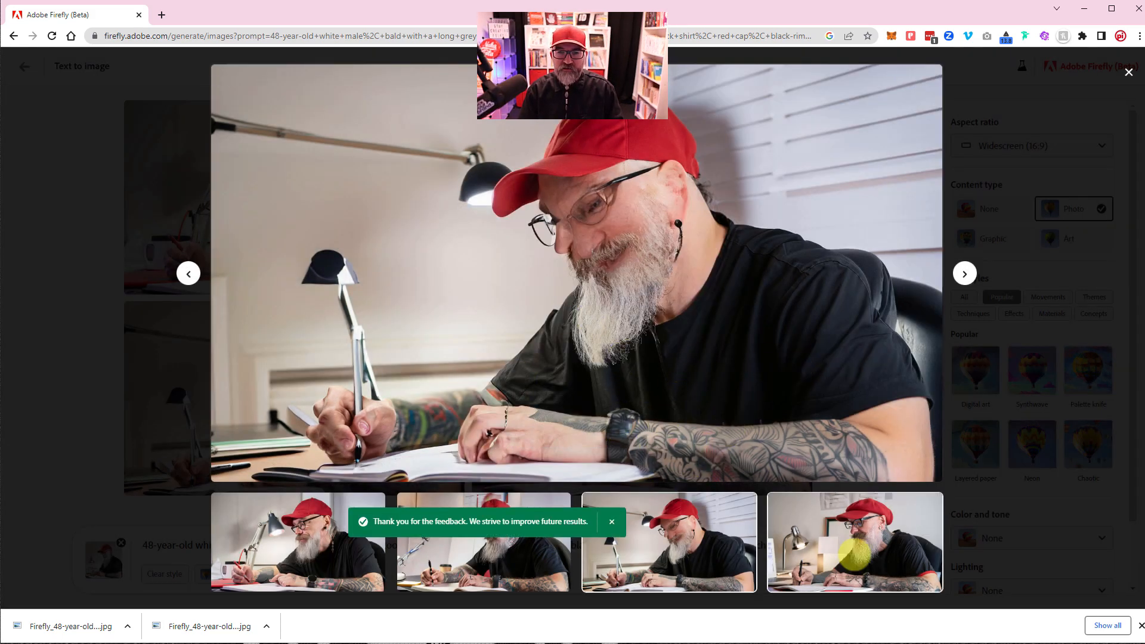
- Examine enlarged views of the second, first and fourth photo images of the tattooed man
{"action": "left_click", "coordinate": [511, 571]}
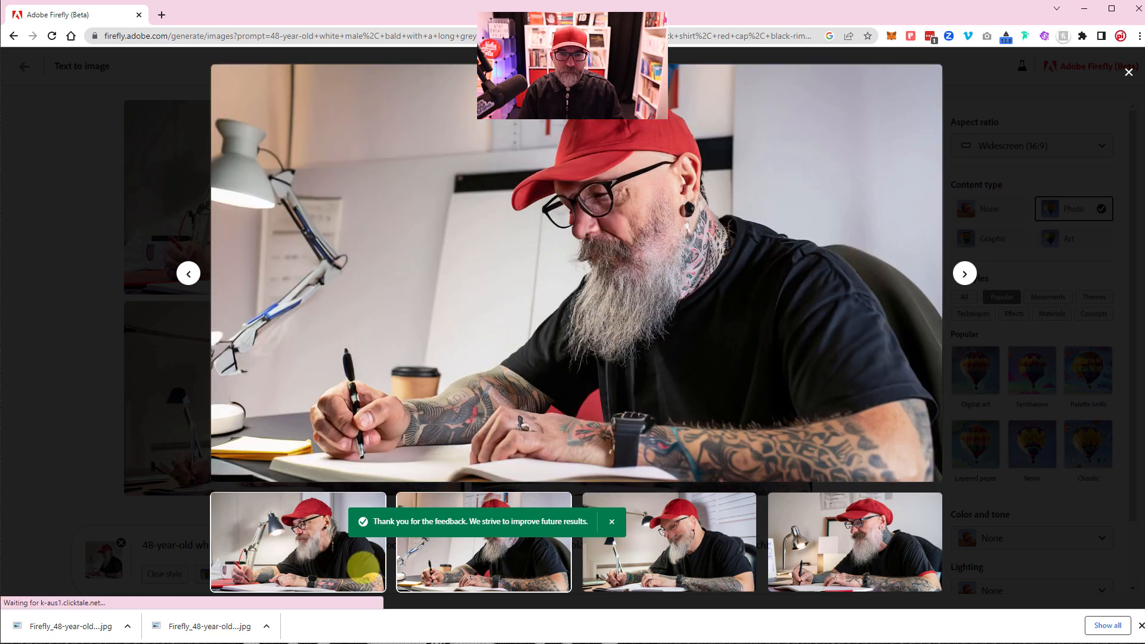
{"action": "left_click", "coordinate": [363, 569]}
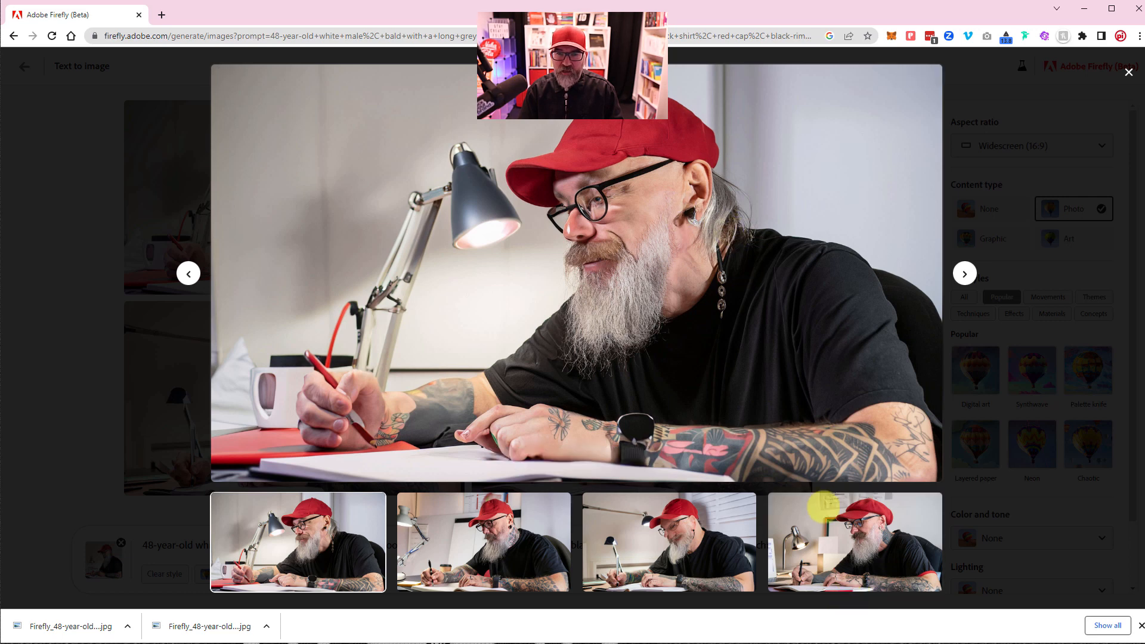
{"action": "left_click", "coordinate": [829, 528]}
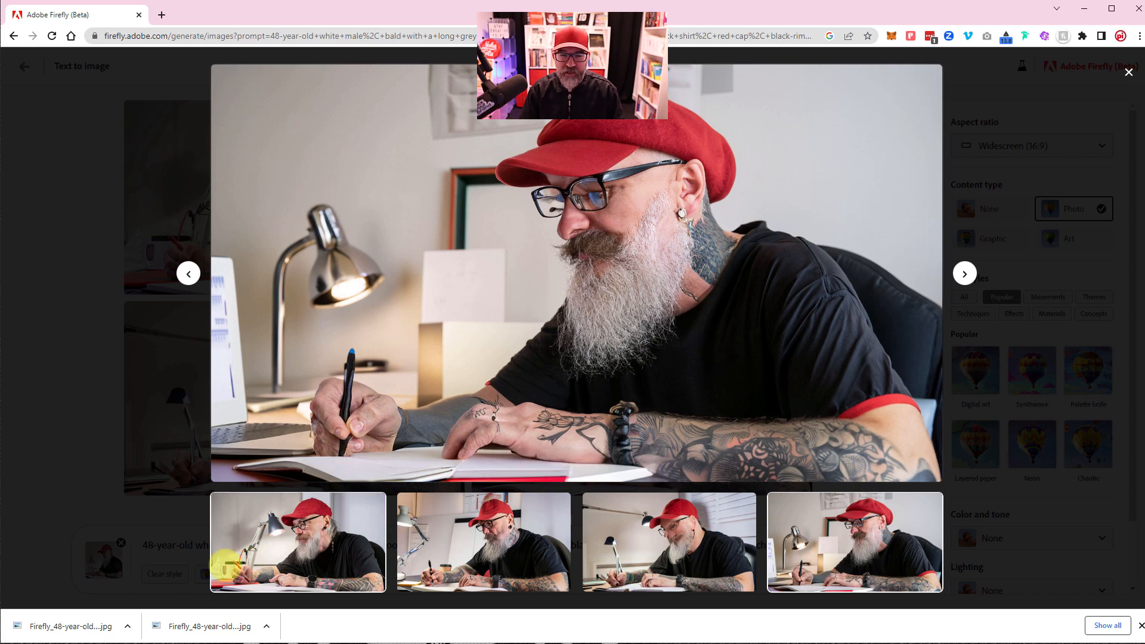
{"action": "left_click", "coordinate": [84, 481]}
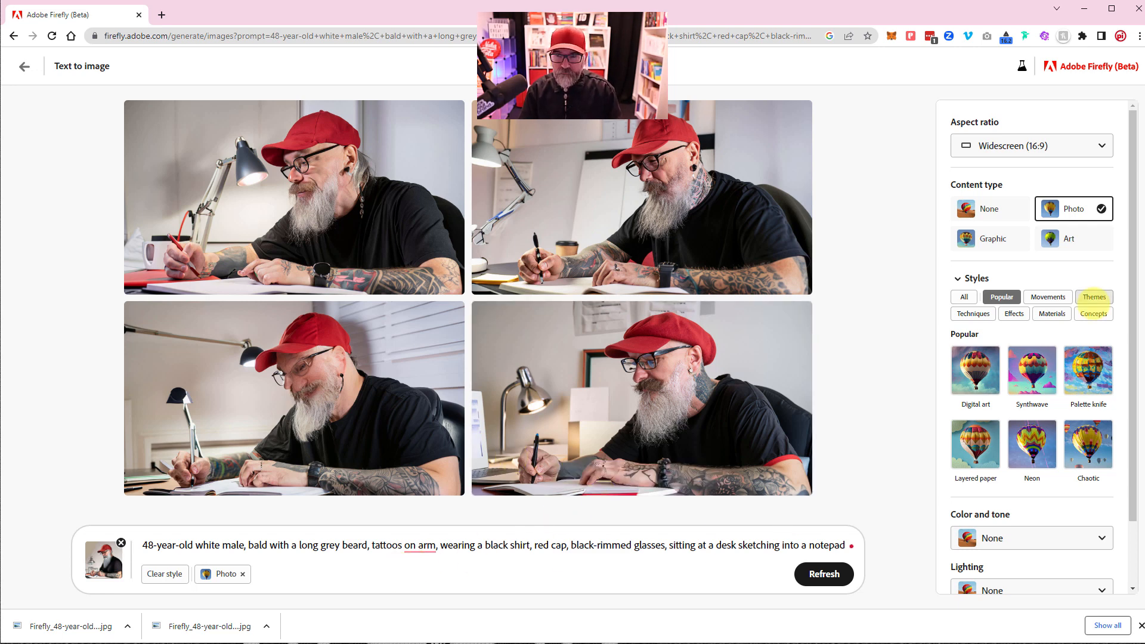
- Set the color and tone to Black and white and generate the photo images again
{"action": "scroll", "coordinate": [1023, 382], "scroll_direction": "down", "scroll_amount": 2}
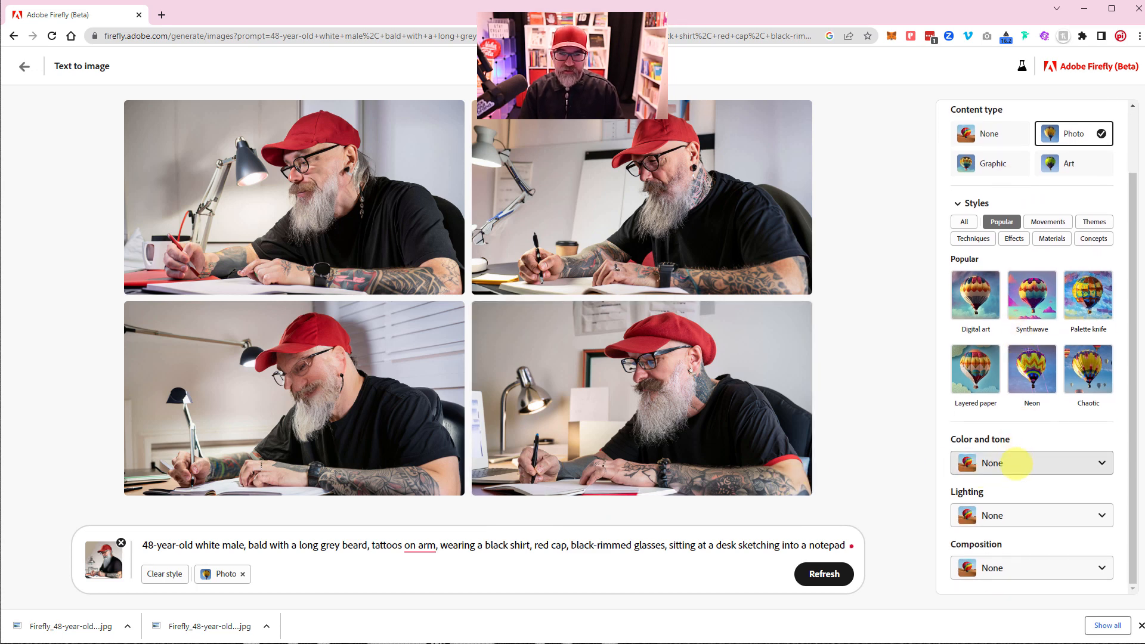
{"action": "left_click", "coordinate": [1014, 465]}
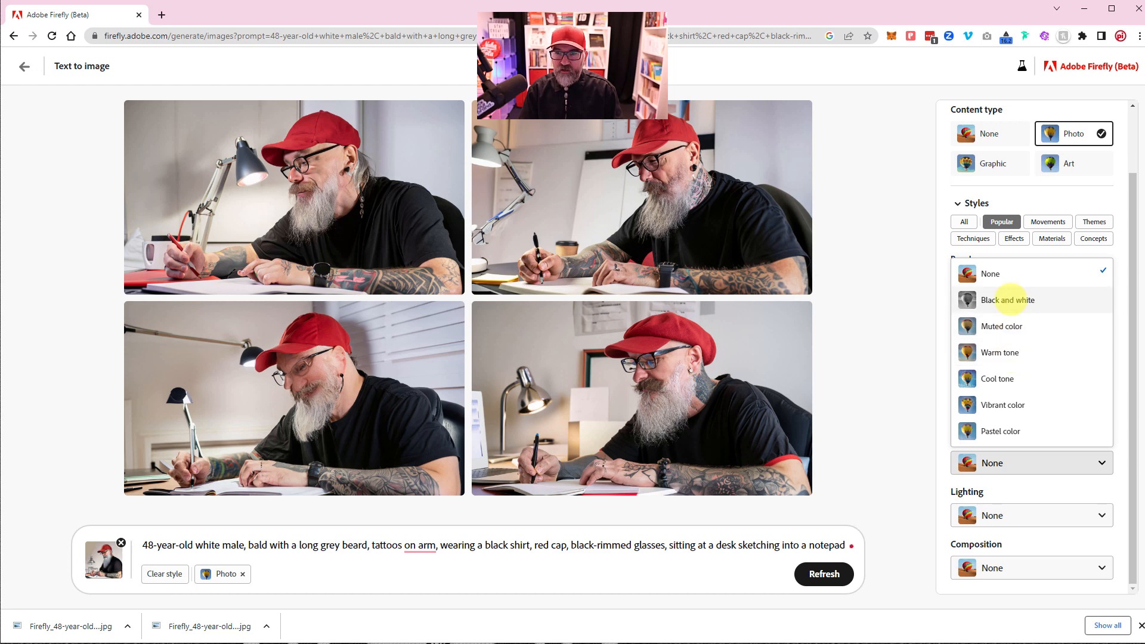
{"action": "left_click", "coordinate": [1008, 300]}
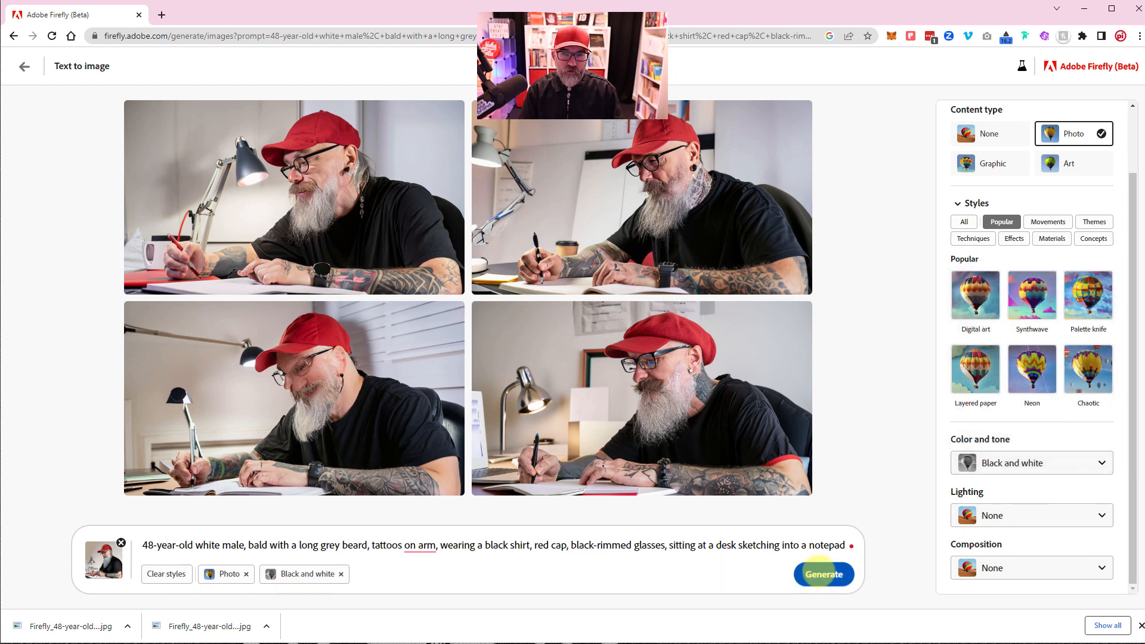
{"action": "left_click", "coordinate": [824, 574]}
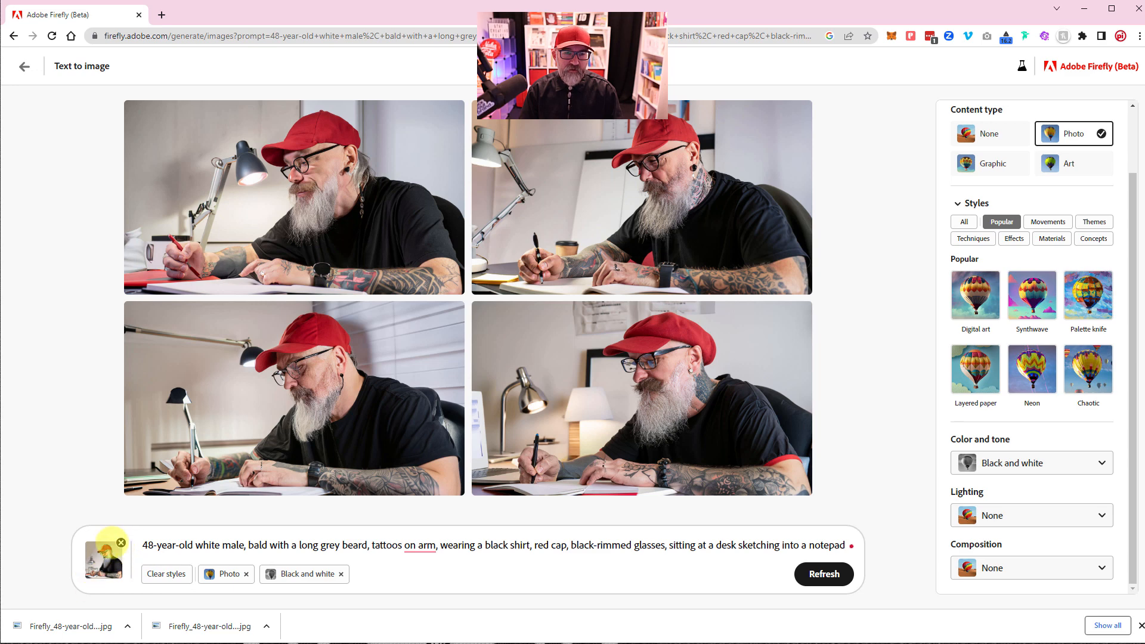
- Remove the reference image so the images are regenerated from the prompt and styles alone
{"action": "left_click", "coordinate": [121, 542]}
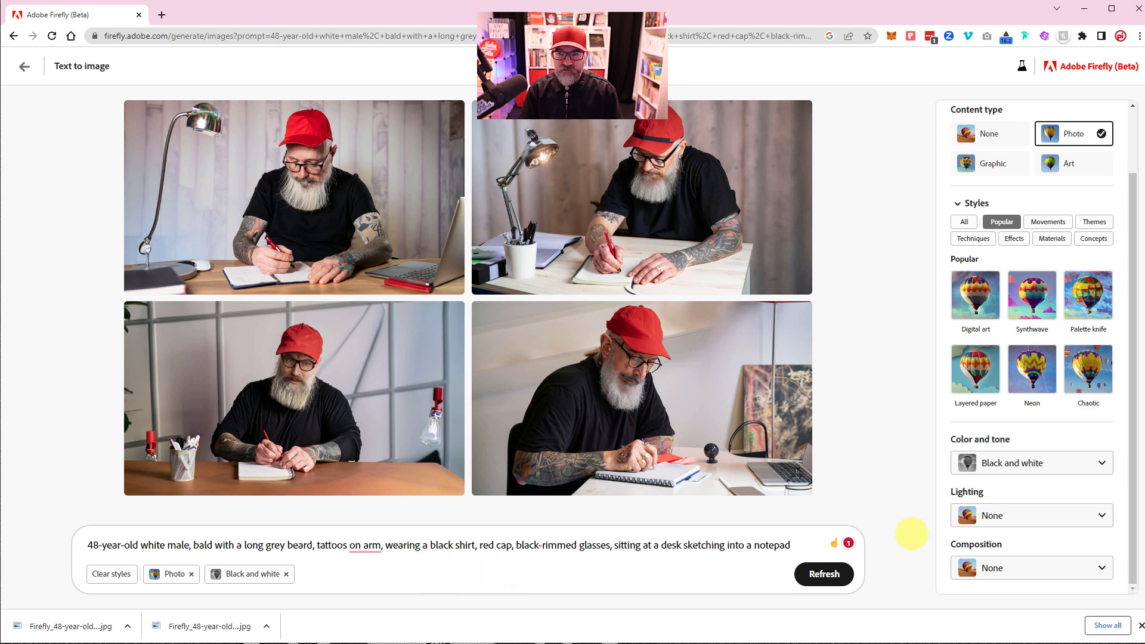
{"action": "scroll", "coordinate": [1045, 438], "scroll_direction": "up", "scroll_amount": 2}
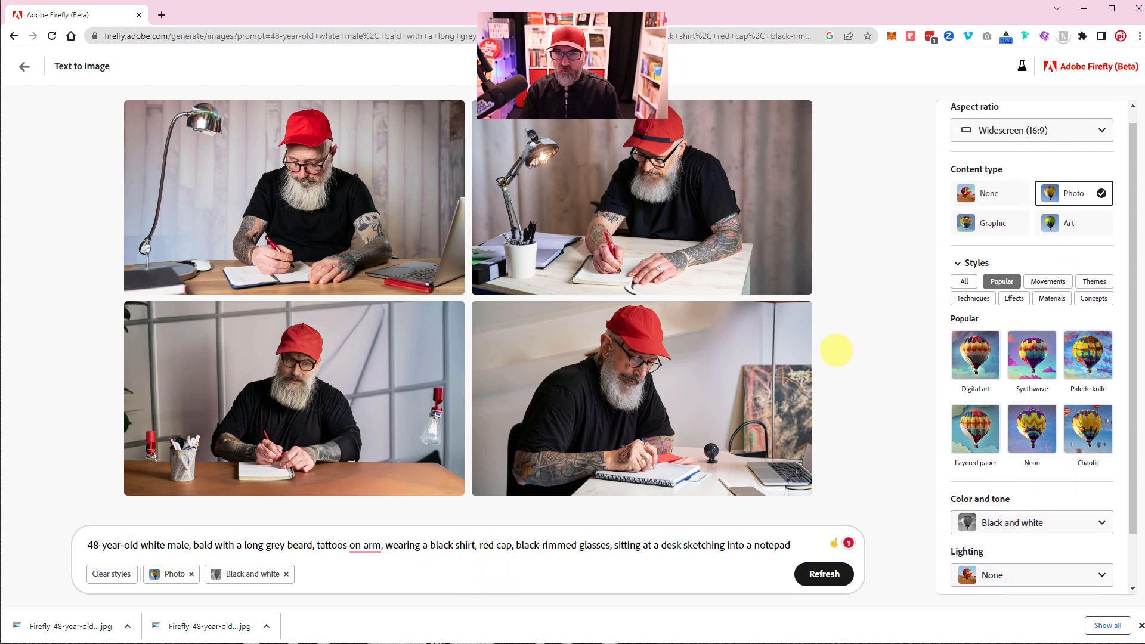
{"action": "scroll", "coordinate": [967, 391], "scroll_direction": "up", "scroll_amount": 1}
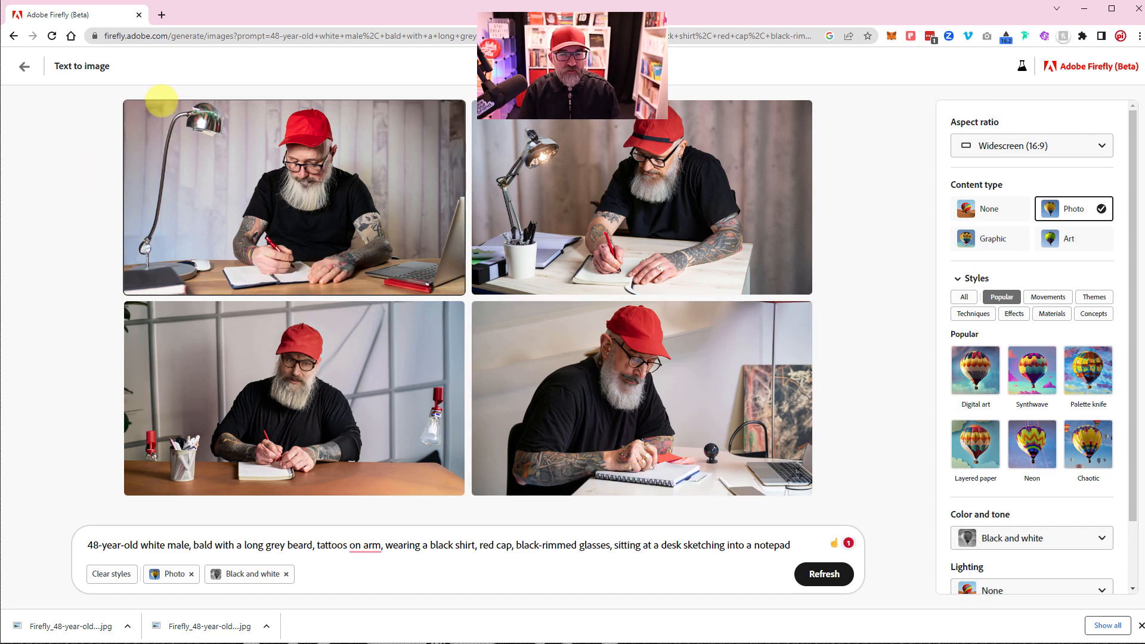
{"action": "scroll", "coordinate": [1022, 358], "scroll_direction": "down", "scroll_amount": 2}
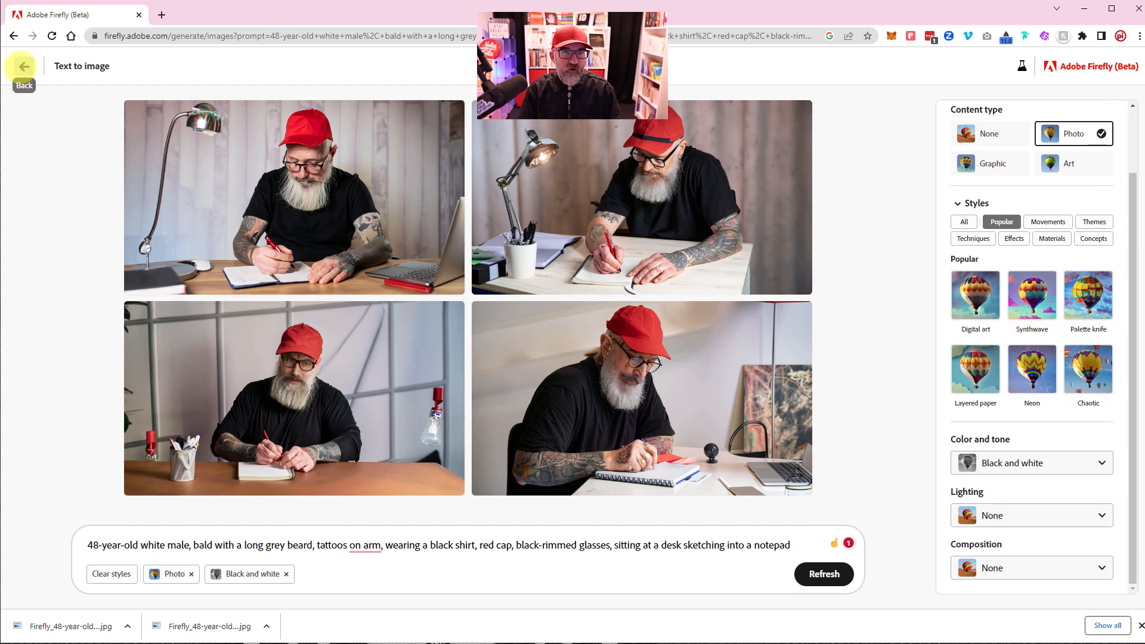
- Leave Text to image, open the Text effects generator from the home page and browse its sample lettering
{"action": "left_click", "coordinate": [23, 67]}
{"action": "left_click", "coordinate": [24, 66]}
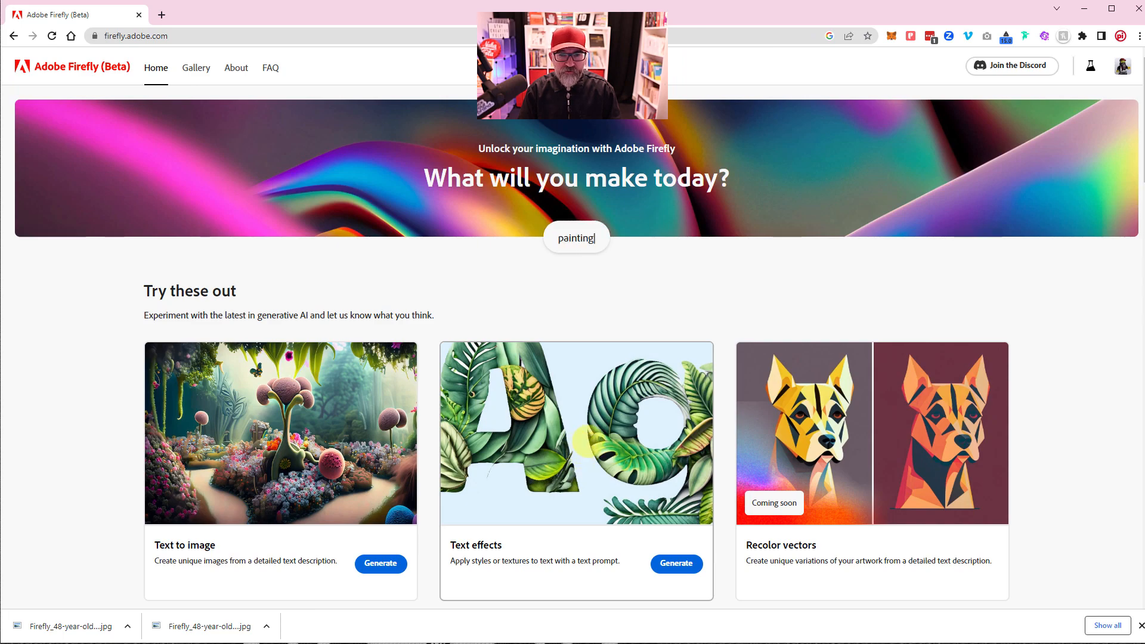
{"action": "left_click", "coordinate": [583, 442]}
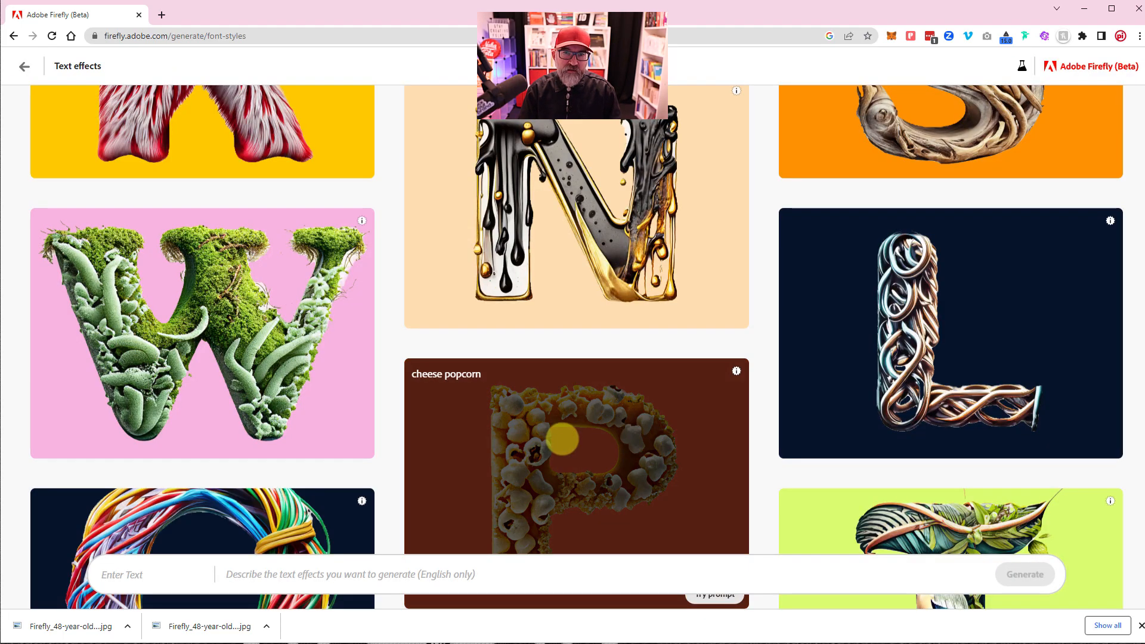
{"action": "scroll", "coordinate": [560, 434], "scroll_direction": "up", "scroll_amount": 5}
{"action": "scroll", "coordinate": [569, 430], "scroll_direction": "up", "scroll_amount": 20}
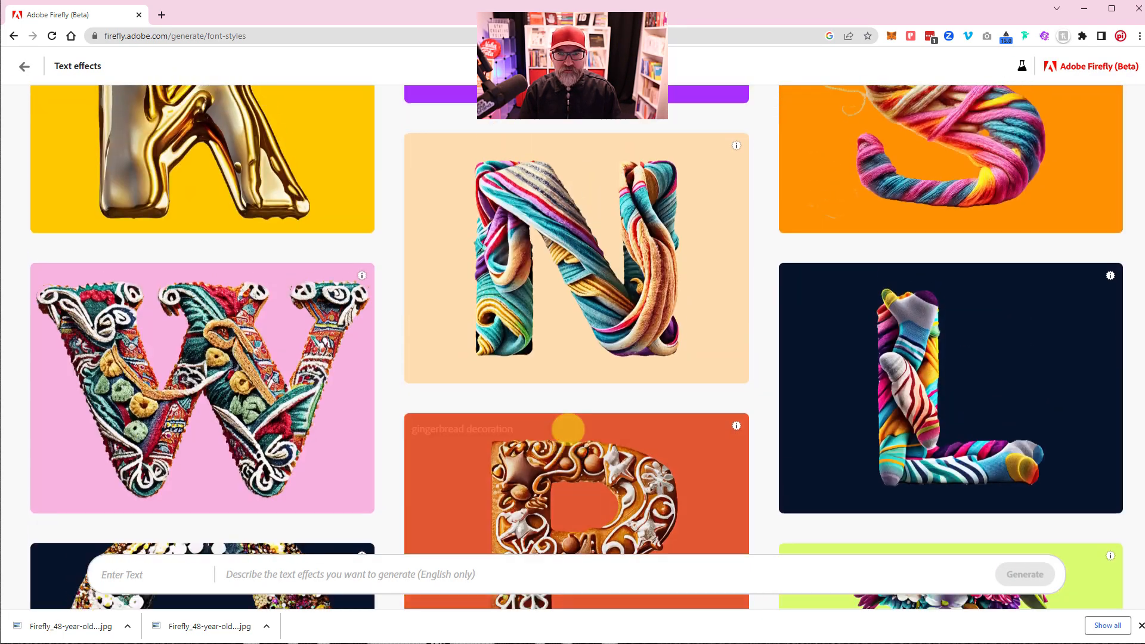
{"action": "scroll", "coordinate": [568, 430], "scroll_direction": "up", "scroll_amount": 20}
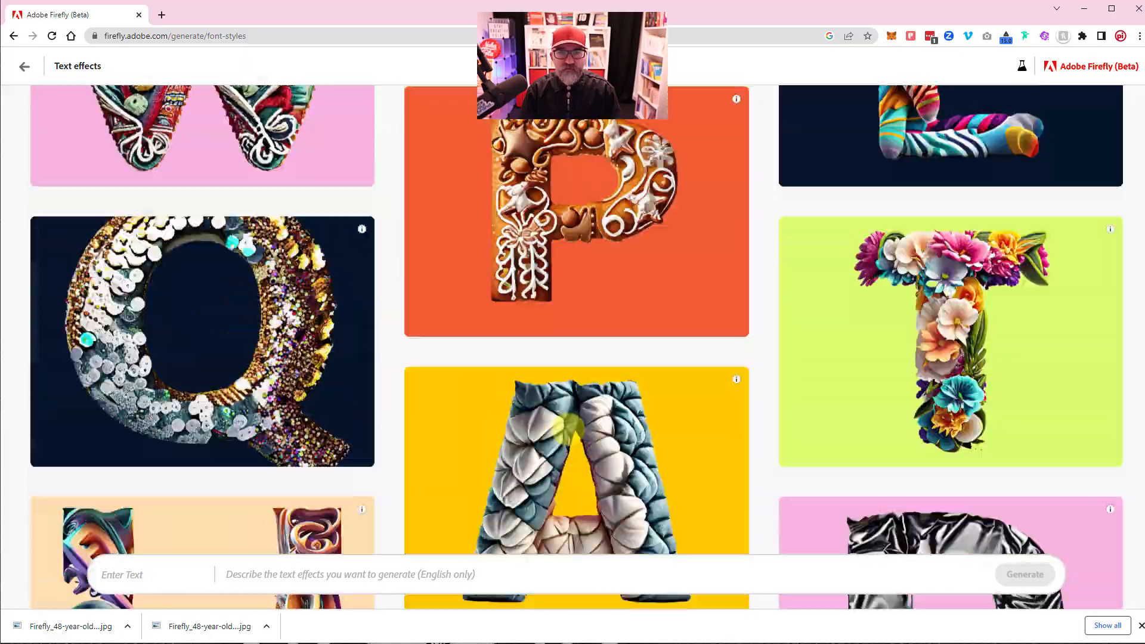
{"action": "scroll", "coordinate": [568, 429], "scroll_direction": "up", "scroll_amount": 20}
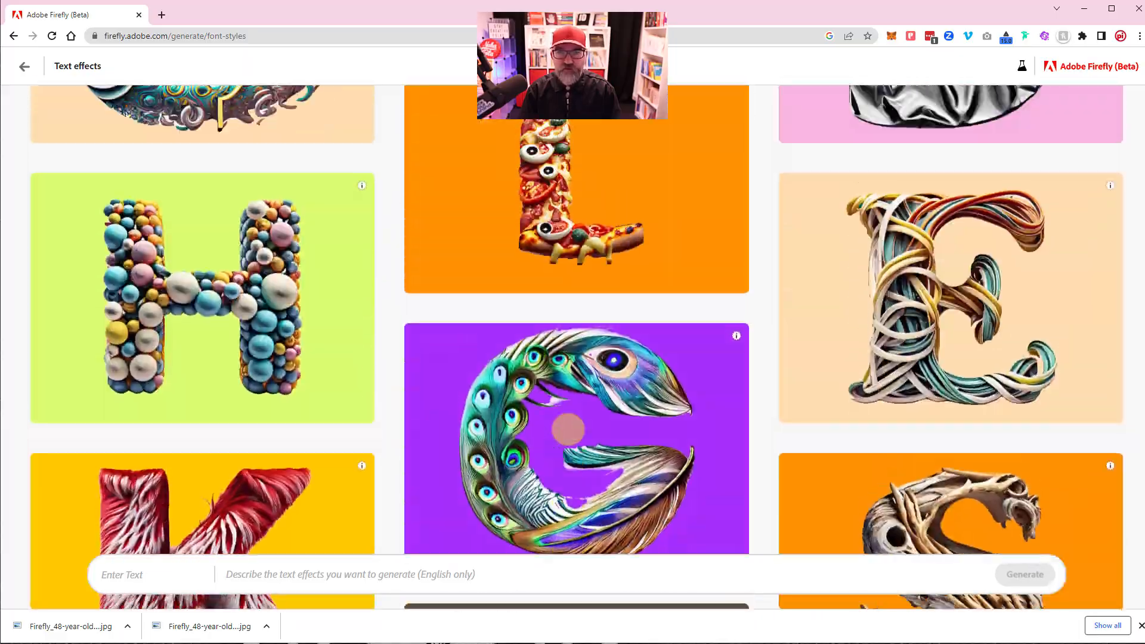
{"action": "scroll", "coordinate": [568, 429], "scroll_direction": "down", "scroll_amount": 7}
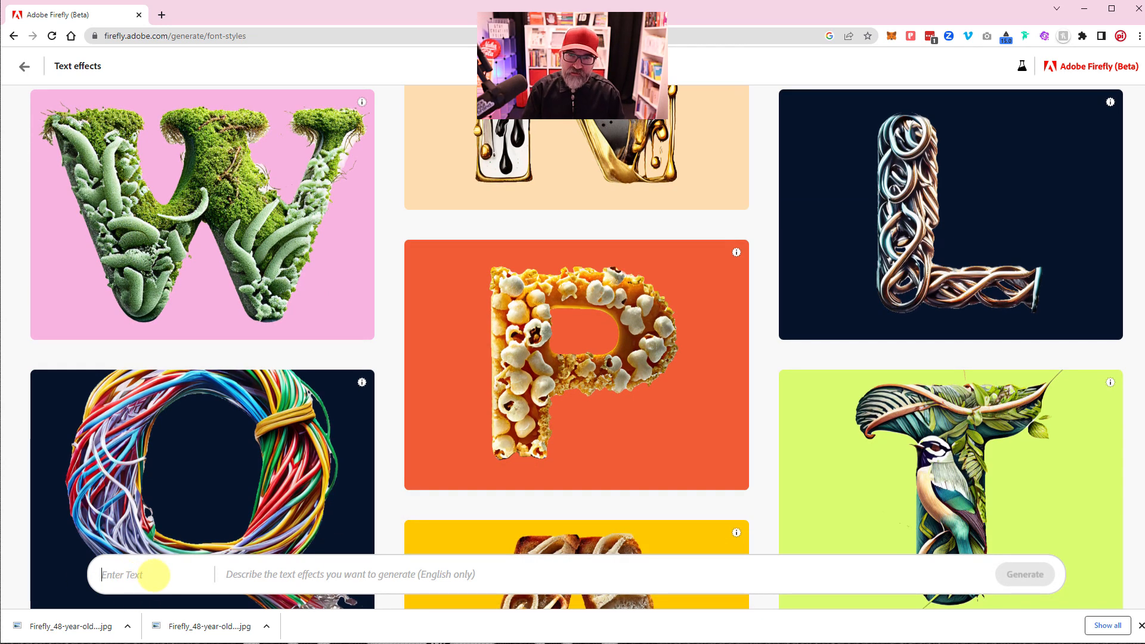
- Generate a text effect for the word ROCK from the prompt "Fire and ice" and set the text effect fit to Loose
{"action": "type", "text": "ROCK"}
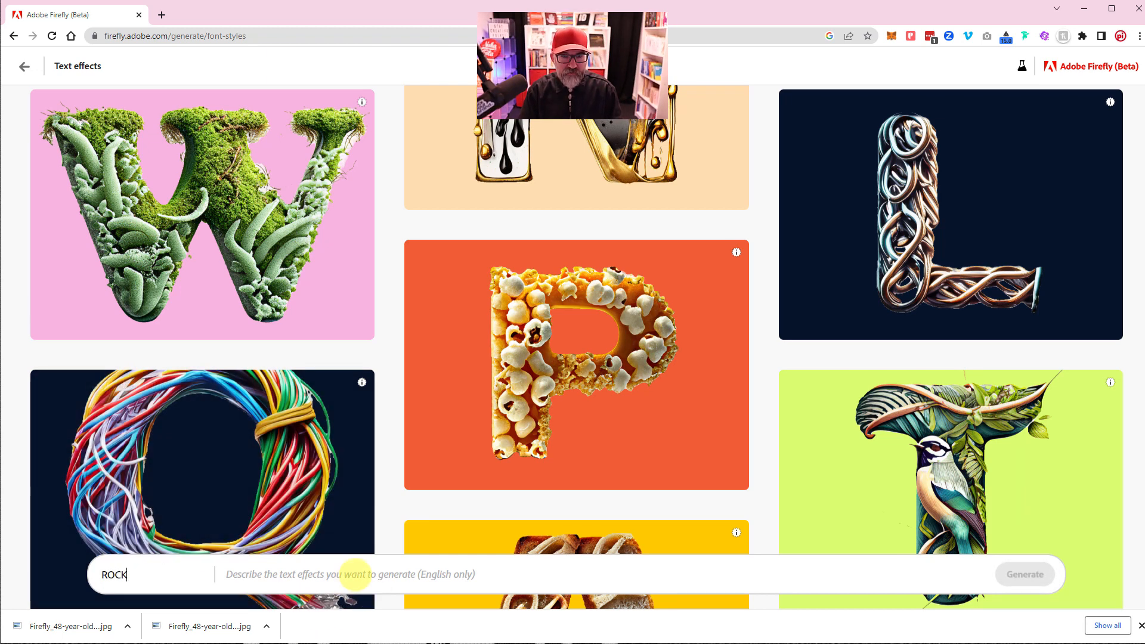
{"action": "left_click", "coordinate": [342, 574]}
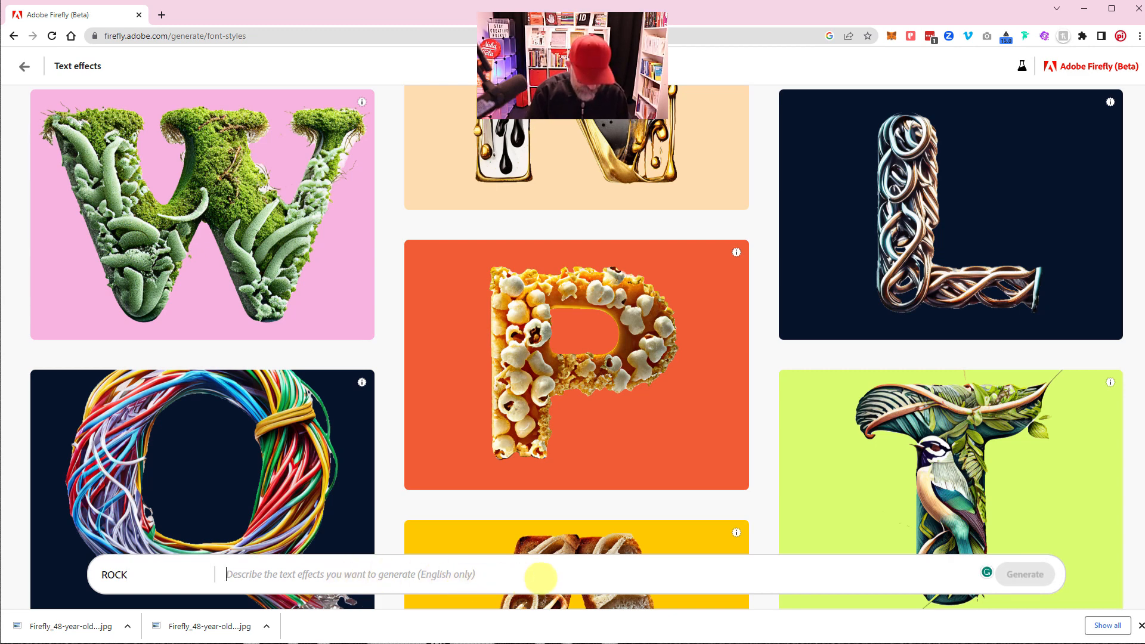
{"action": "type", "text": "Fire and"}
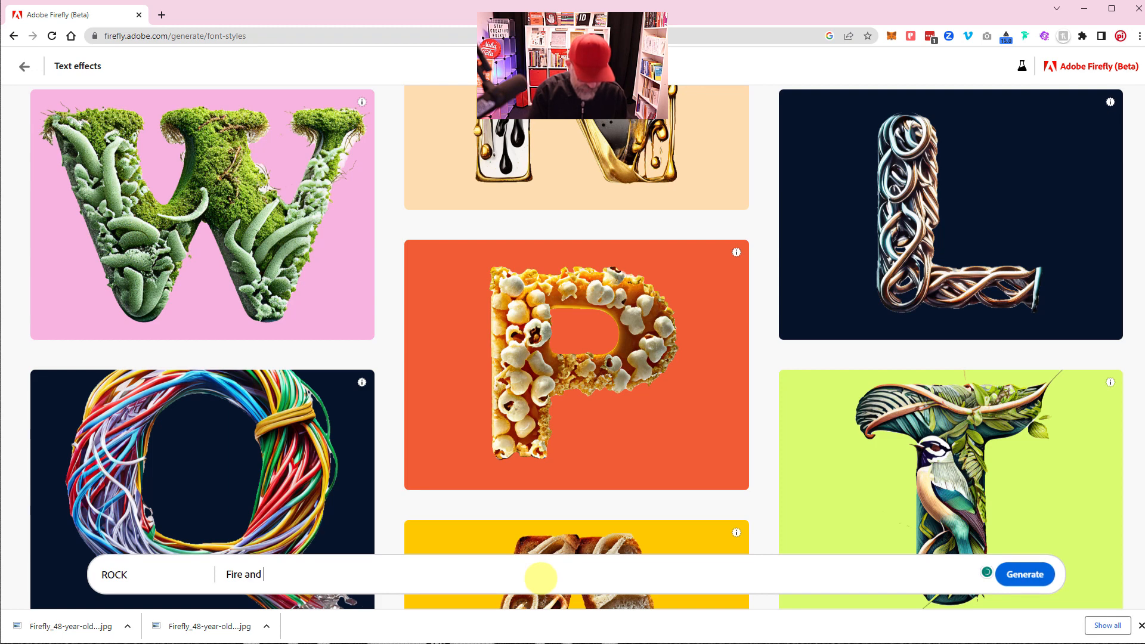
{"action": "type", "text": " ice"}
{"action": "left_click", "coordinate": [1026, 575]}
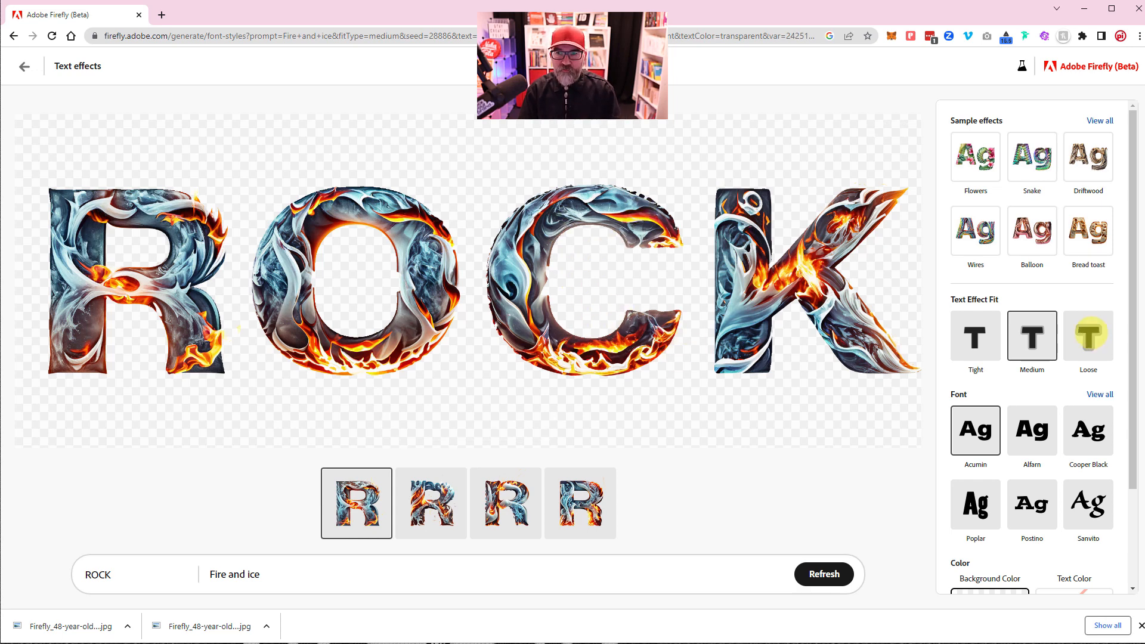
{"action": "left_click", "coordinate": [1088, 334]}
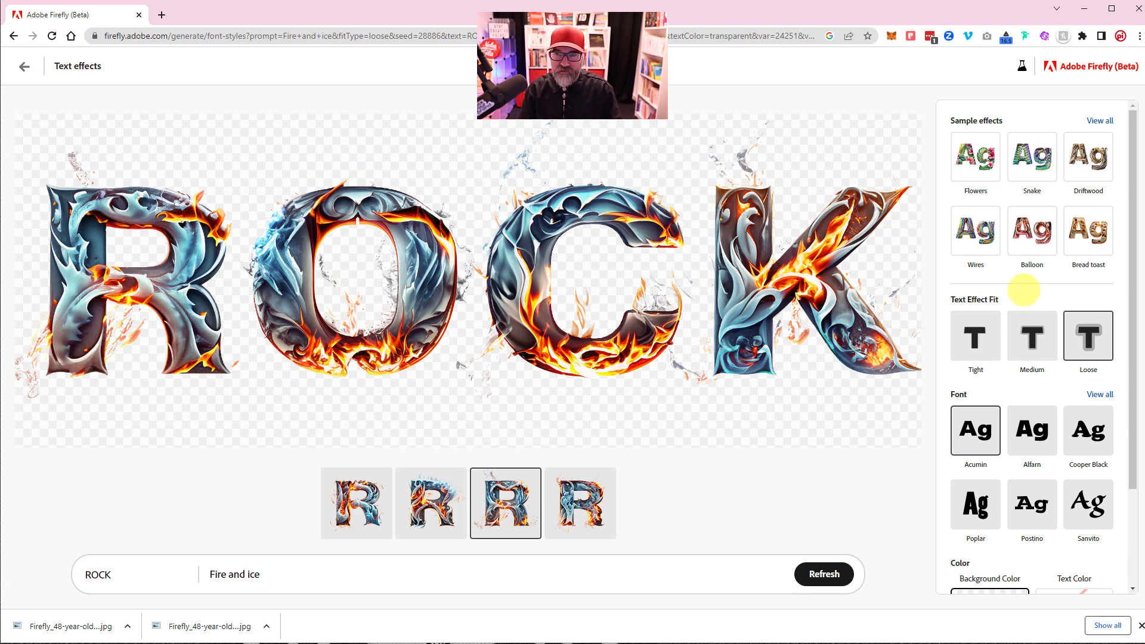
- Browse the full set of sample effects and apply Tiger Fur to the ROCK lettering
{"action": "left_click", "coordinate": [1097, 121]}
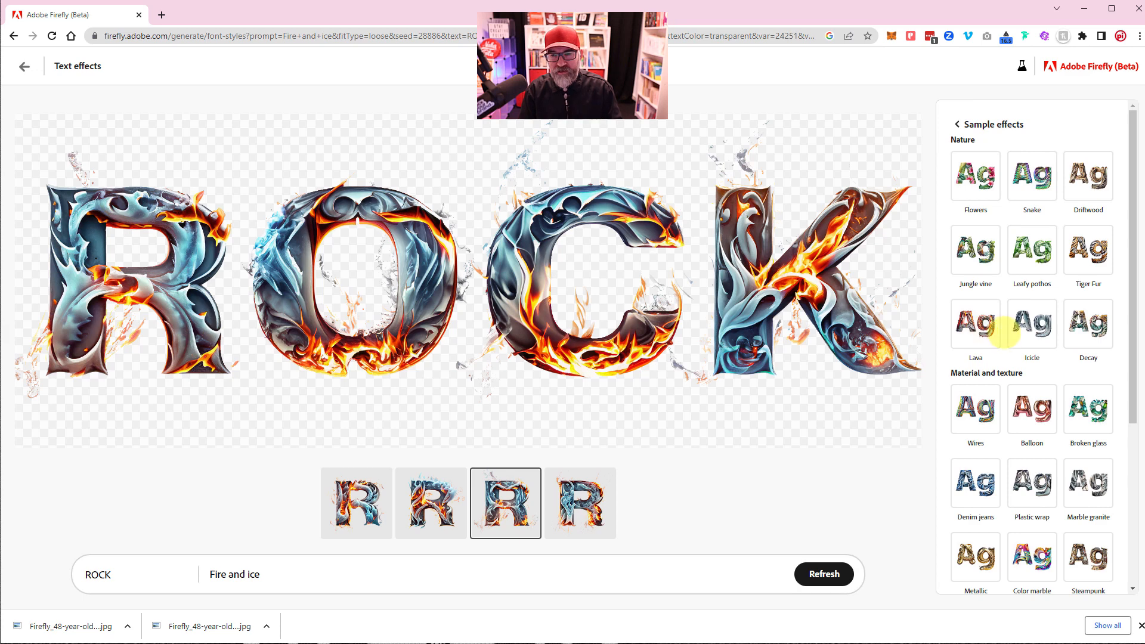
{"action": "scroll", "coordinate": [1004, 334], "scroll_direction": "down", "scroll_amount": 2}
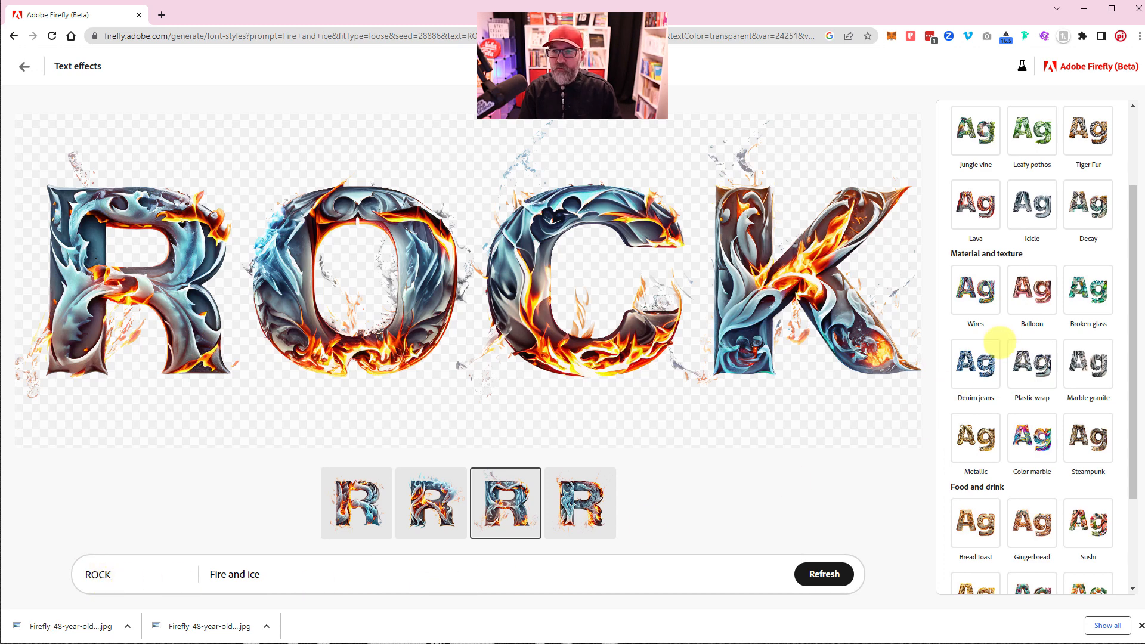
{"action": "scroll", "coordinate": [1008, 334], "scroll_direction": "up", "scroll_amount": 2}
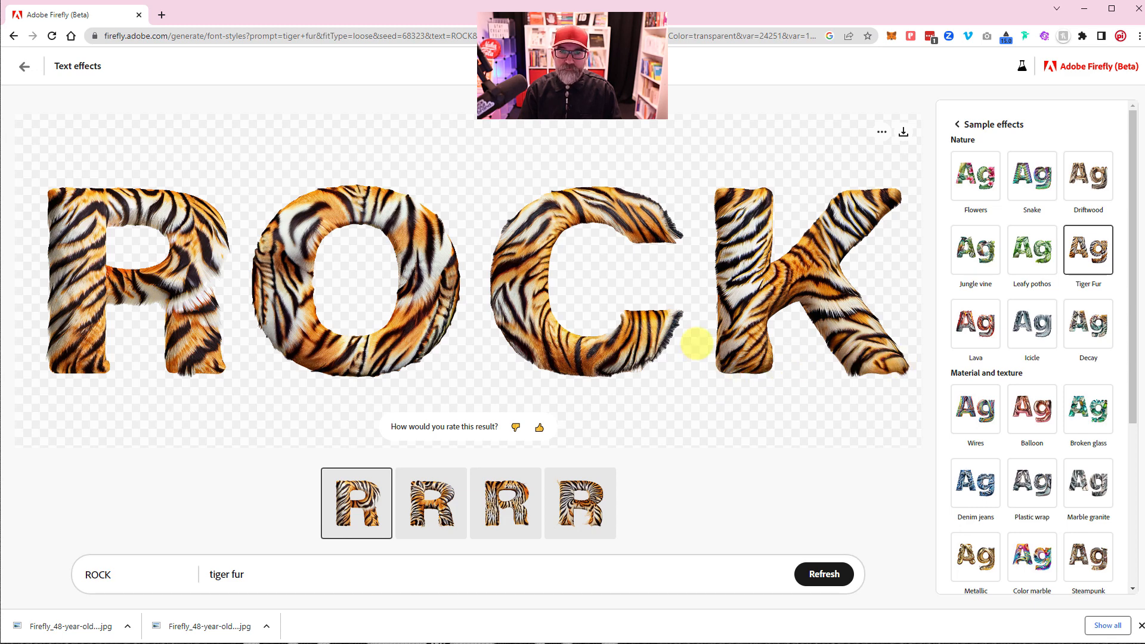
{"action": "scroll", "coordinate": [1030, 327], "scroll_direction": "down", "scroll_amount": 4}
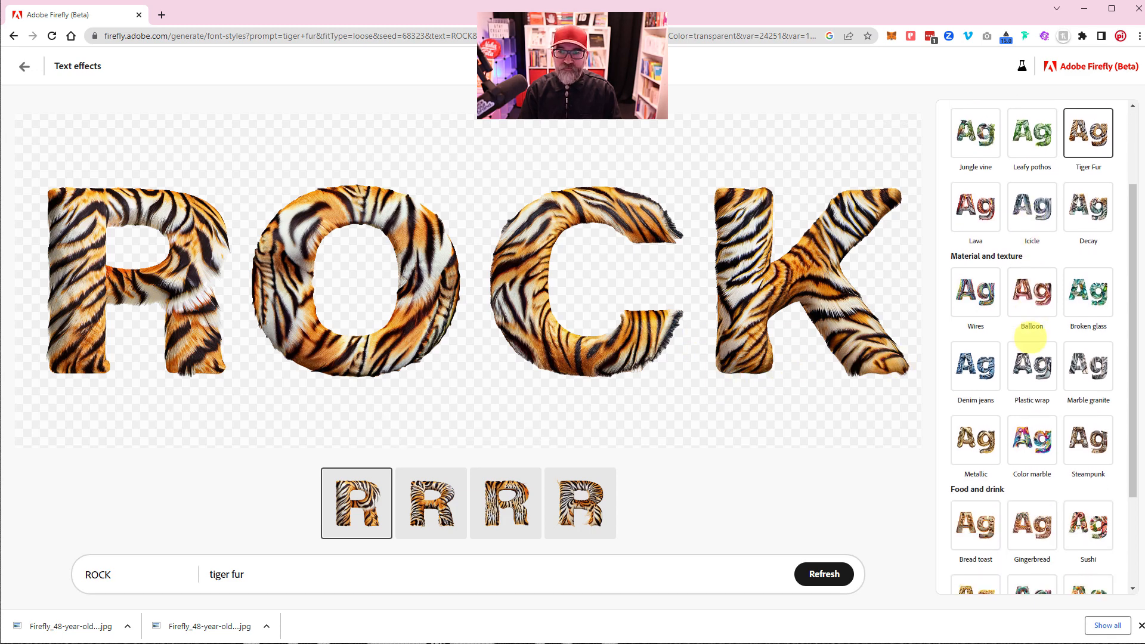
{"action": "scroll", "coordinate": [1014, 268], "scroll_direction": "up", "scroll_amount": 4}
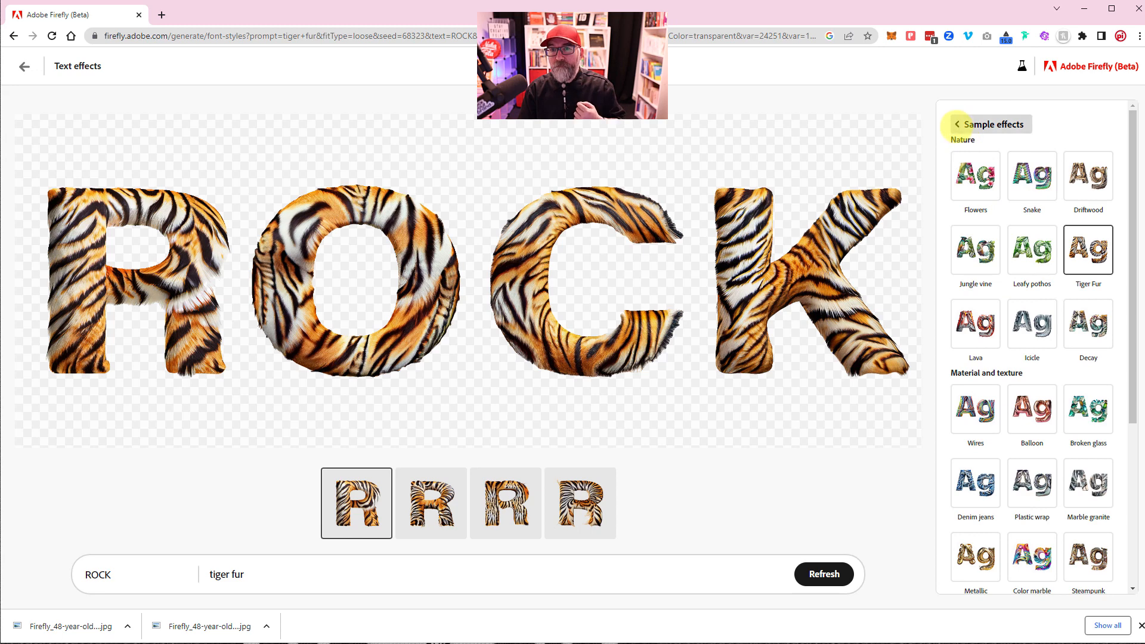
{"action": "left_click", "coordinate": [958, 124]}
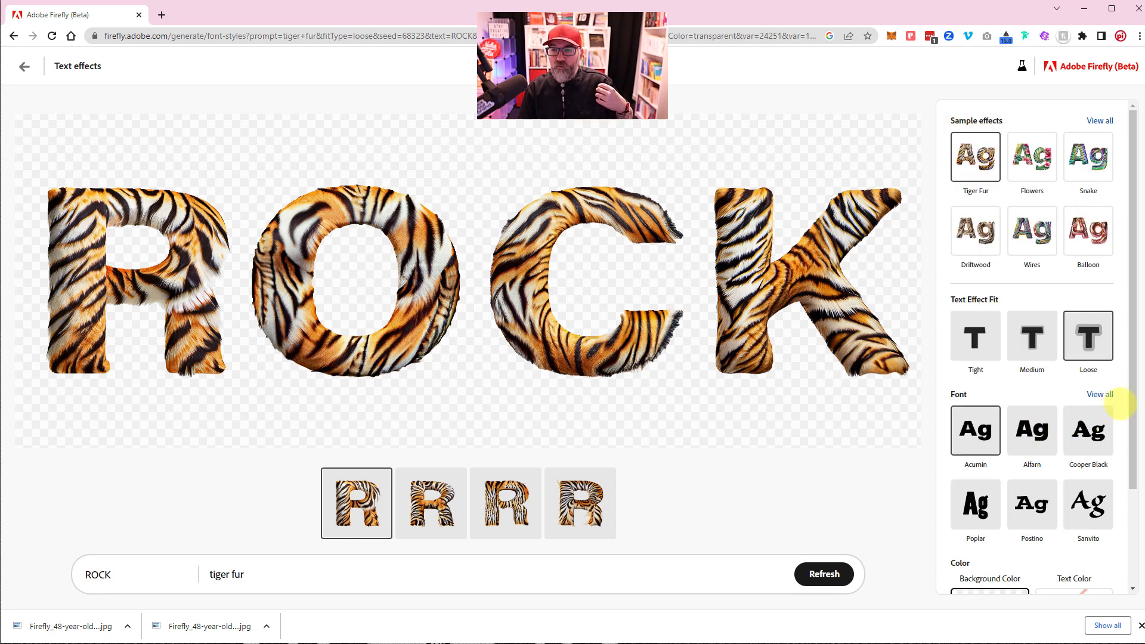
- Look through the available fonts and color options, and download the tiger fur ROCK image
{"action": "left_click", "coordinate": [1099, 395]}
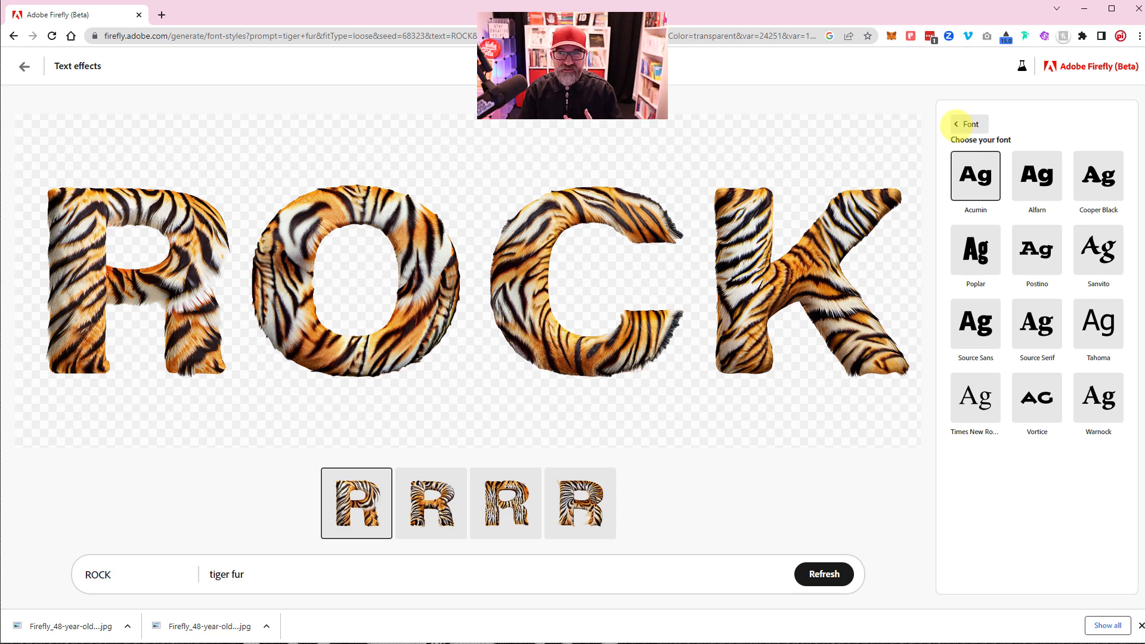
{"action": "left_click", "coordinate": [958, 124]}
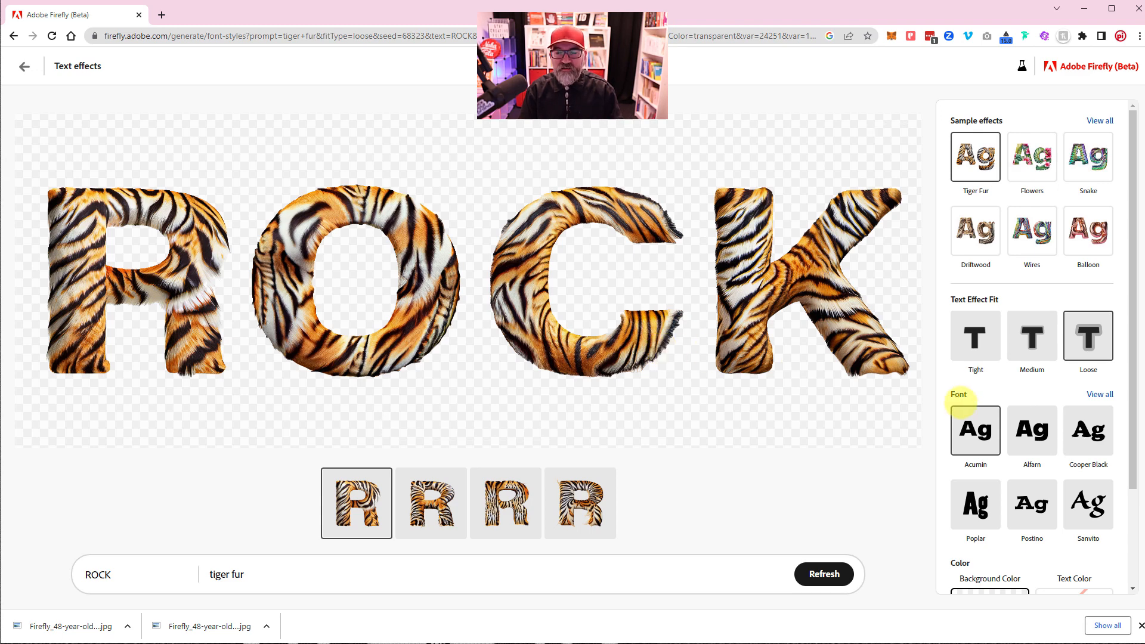
{"action": "scroll", "coordinate": [1010, 388], "scroll_direction": "down", "scroll_amount": 2}
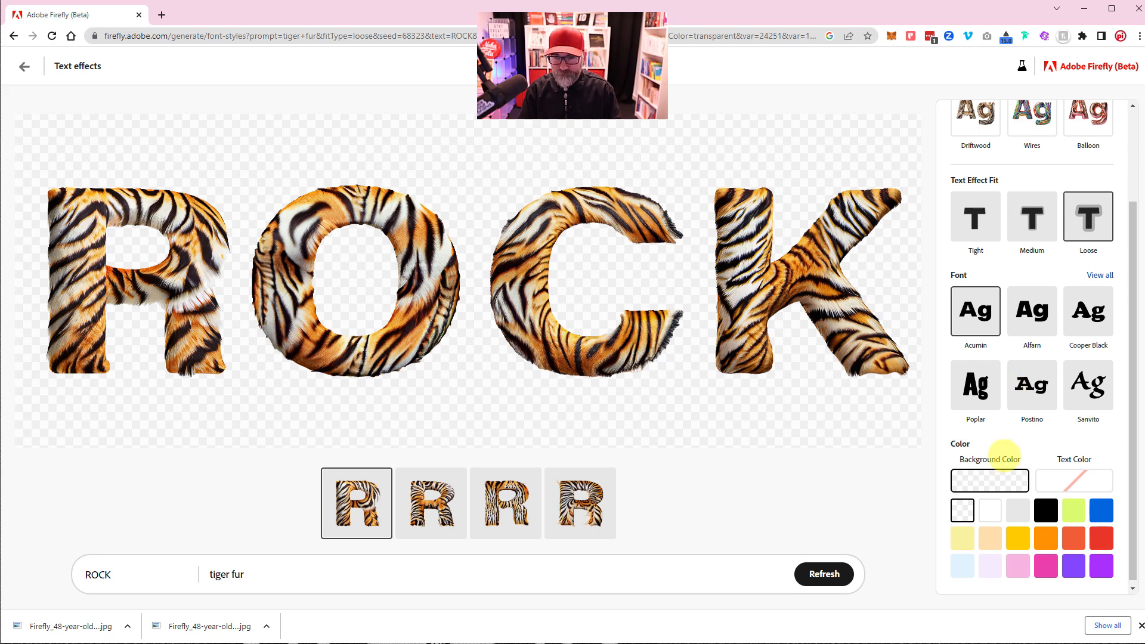
{"action": "scroll", "coordinate": [1002, 454], "scroll_direction": "down", "scroll_amount": 1}
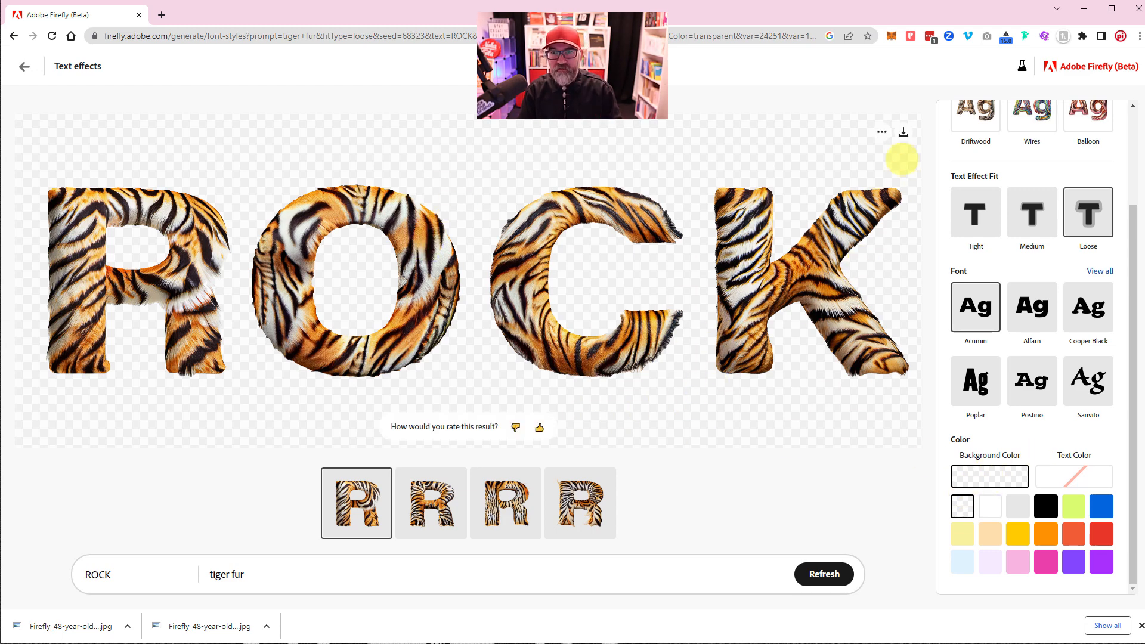
{"action": "left_click", "coordinate": [904, 133]}
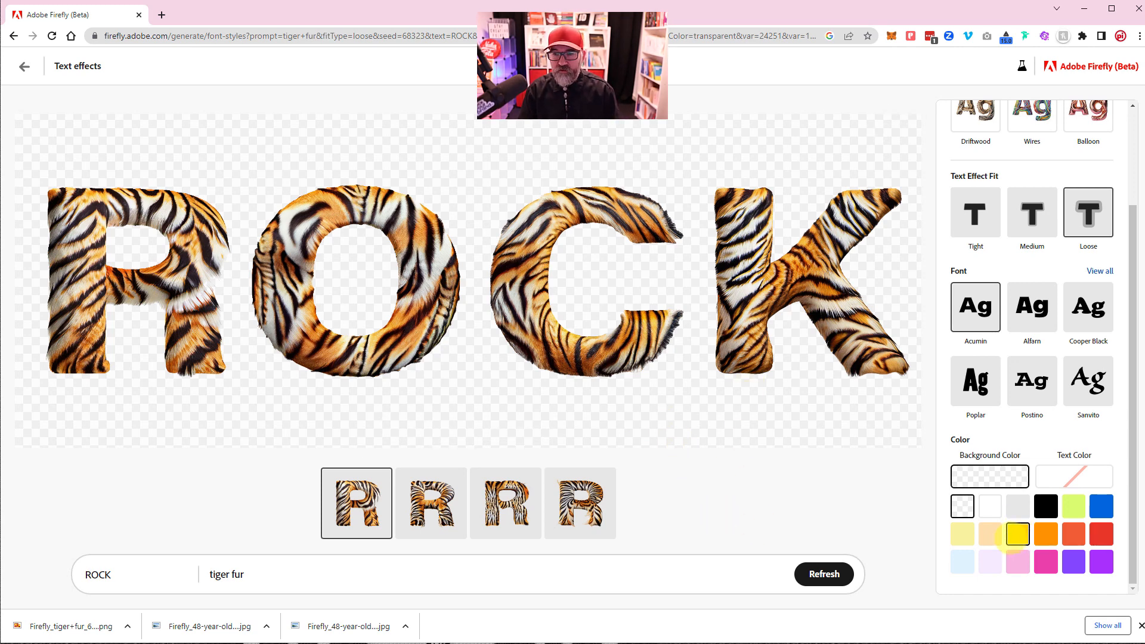
- Try yellow, black, purple and pale lavender backgrounds behind the tiger fur lettering and restore the transparent background
{"action": "left_click", "coordinate": [1018, 535]}
{"action": "left_click", "coordinate": [1046, 534]}
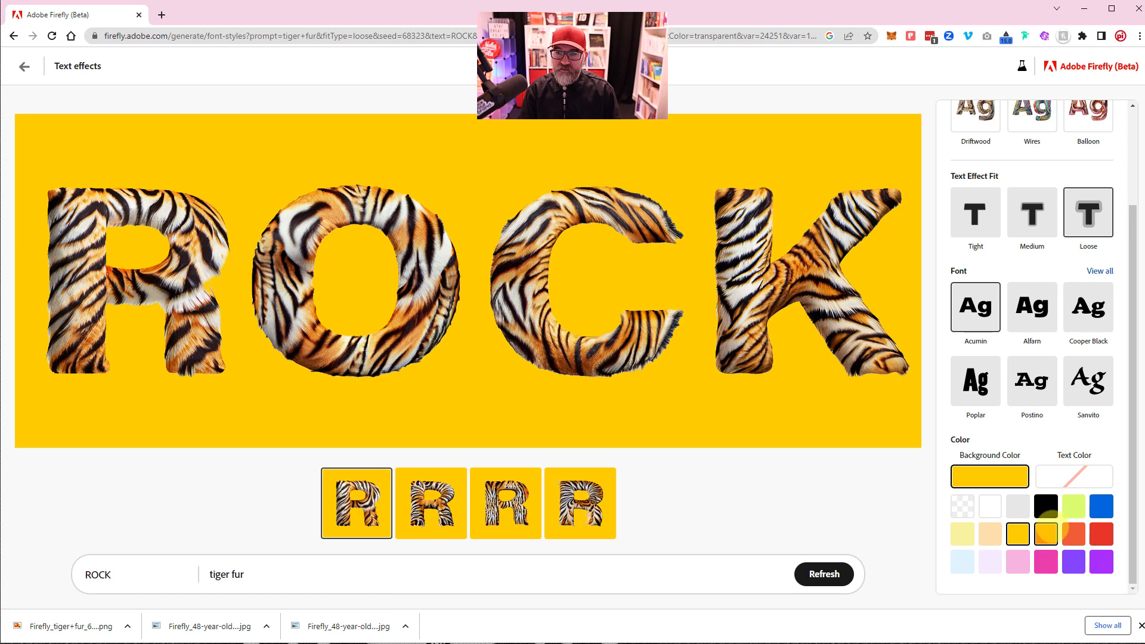
{"action": "left_click", "coordinate": [1046, 506]}
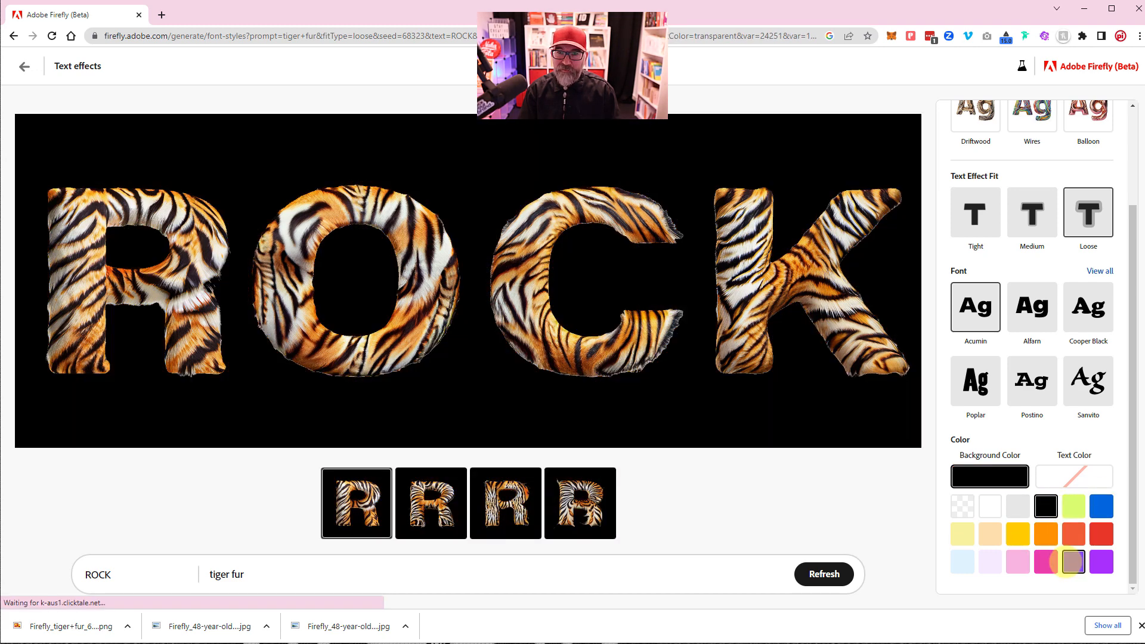
{"action": "left_click", "coordinate": [1074, 562]}
{"action": "left_click", "coordinate": [1102, 562]}
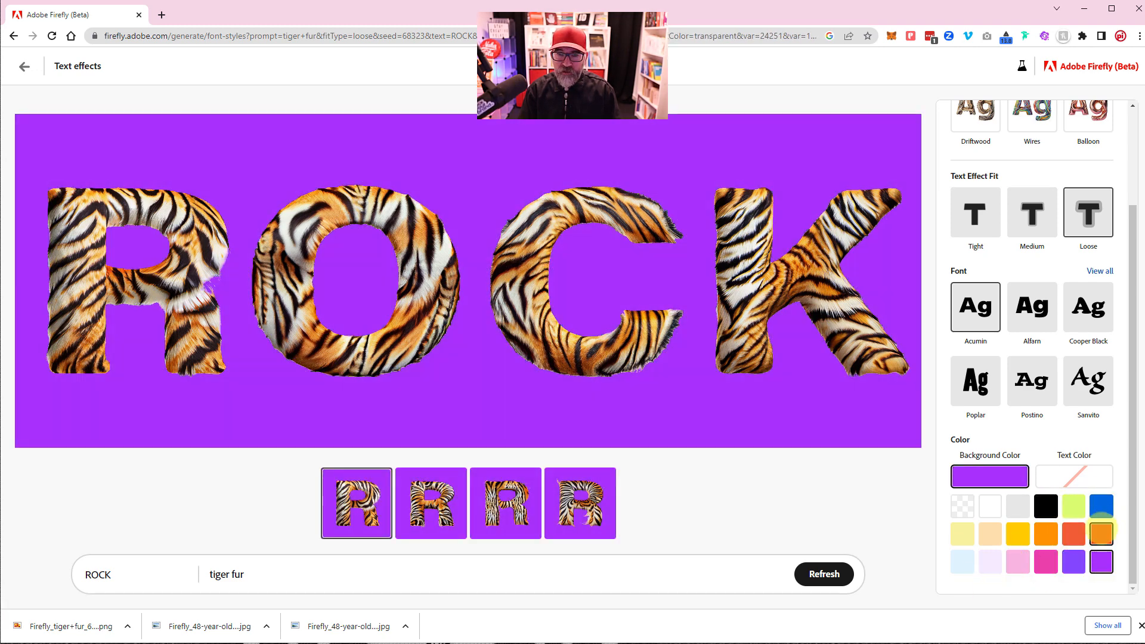
{"action": "left_click", "coordinate": [1101, 534]}
{"action": "left_click", "coordinate": [990, 561]}
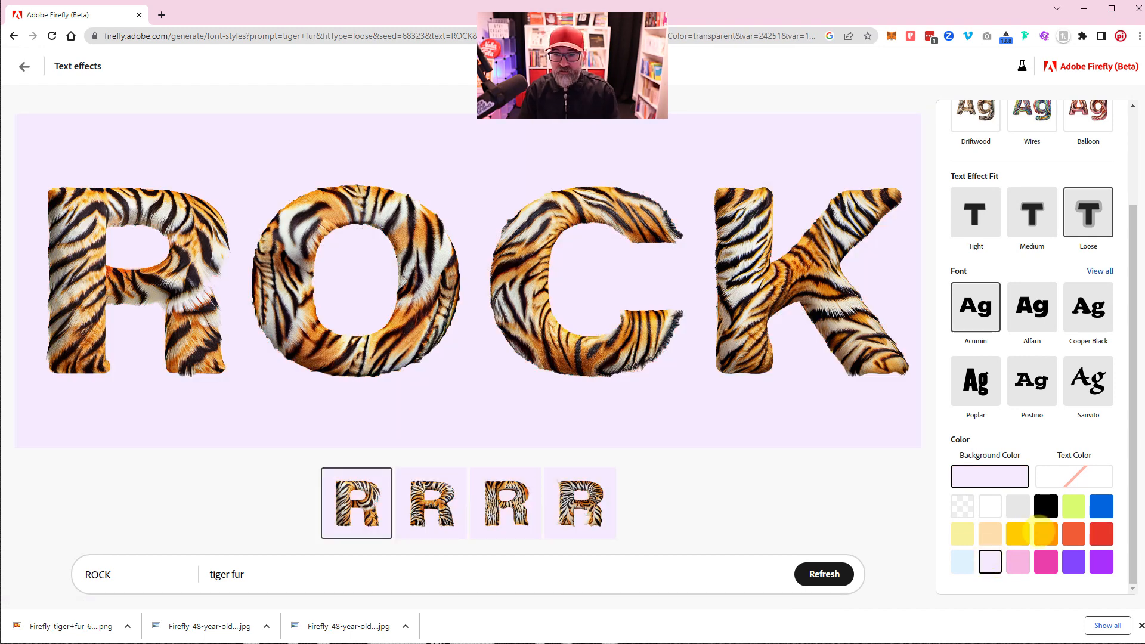
{"action": "left_click", "coordinate": [1046, 534]}
{"action": "left_click", "coordinate": [962, 506]}
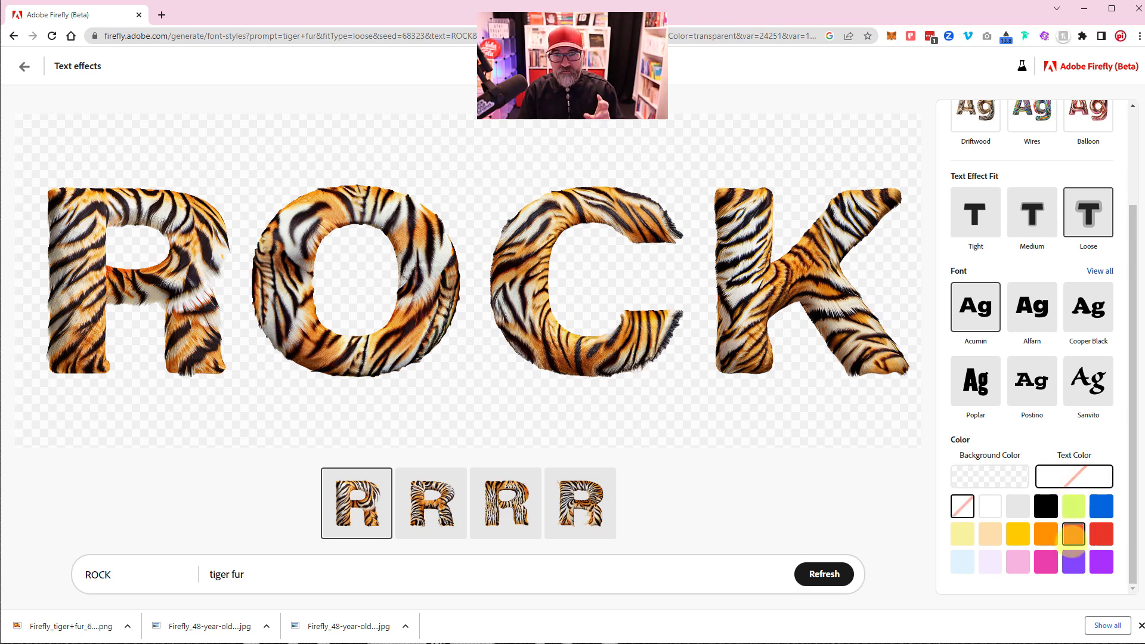
- Set the text color to blue and regenerate the ROCK lettering from the prompt "fire and ice"
{"action": "left_click", "coordinate": [1101, 506]}
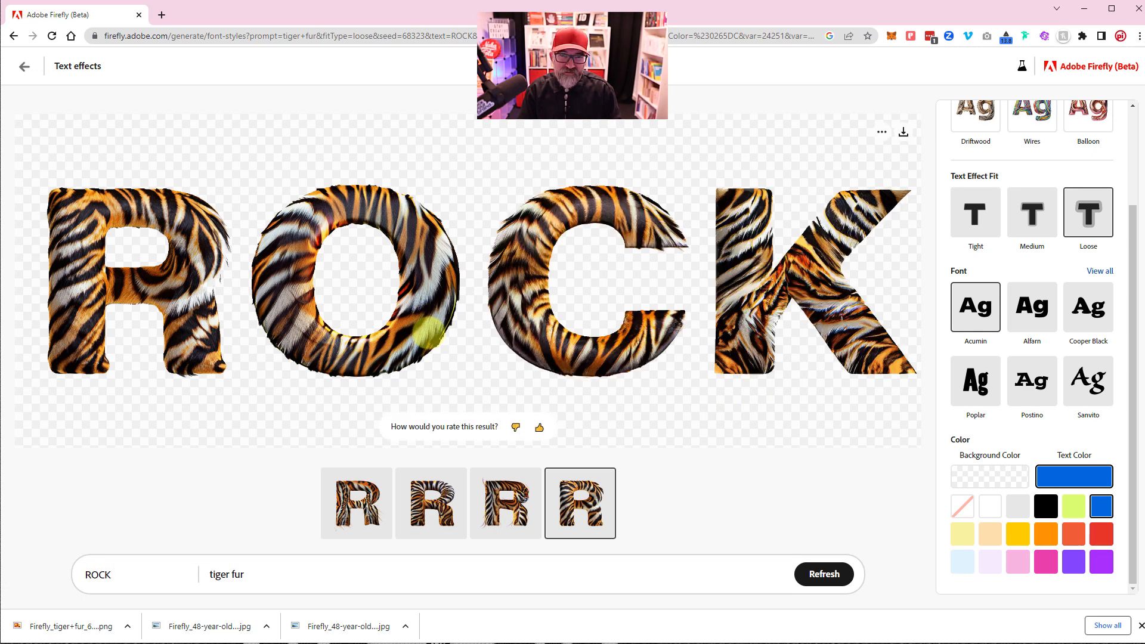
{"action": "scroll", "coordinate": [1034, 356], "scroll_direction": "up", "scroll_amount": 2}
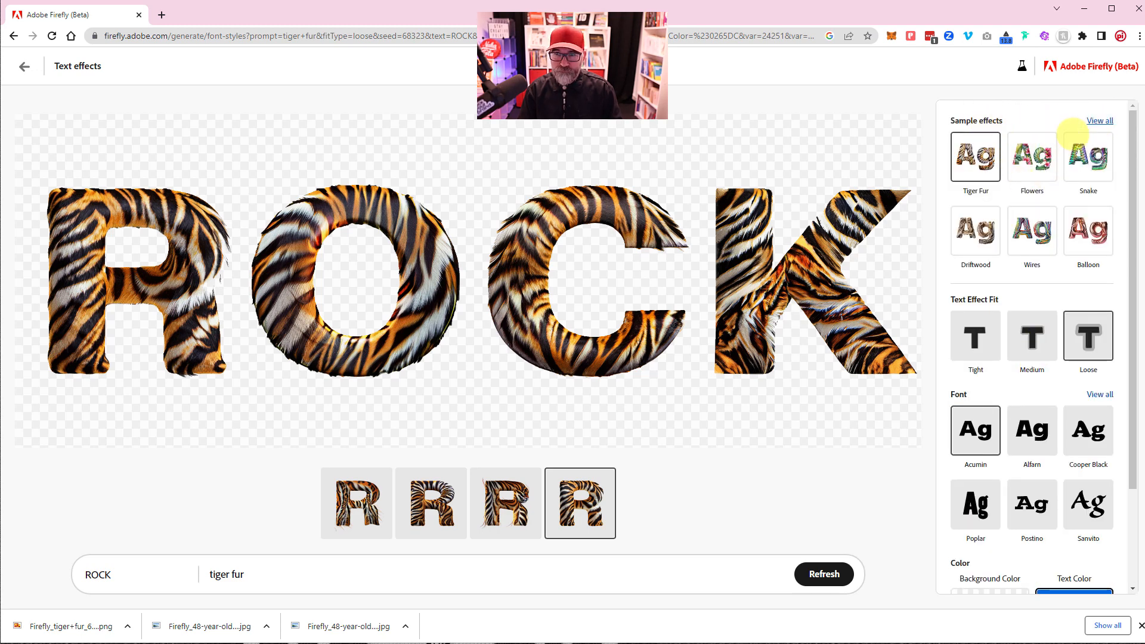
{"action": "left_click_drag", "start_coordinate": [252, 576], "coordinate": [197, 574]}
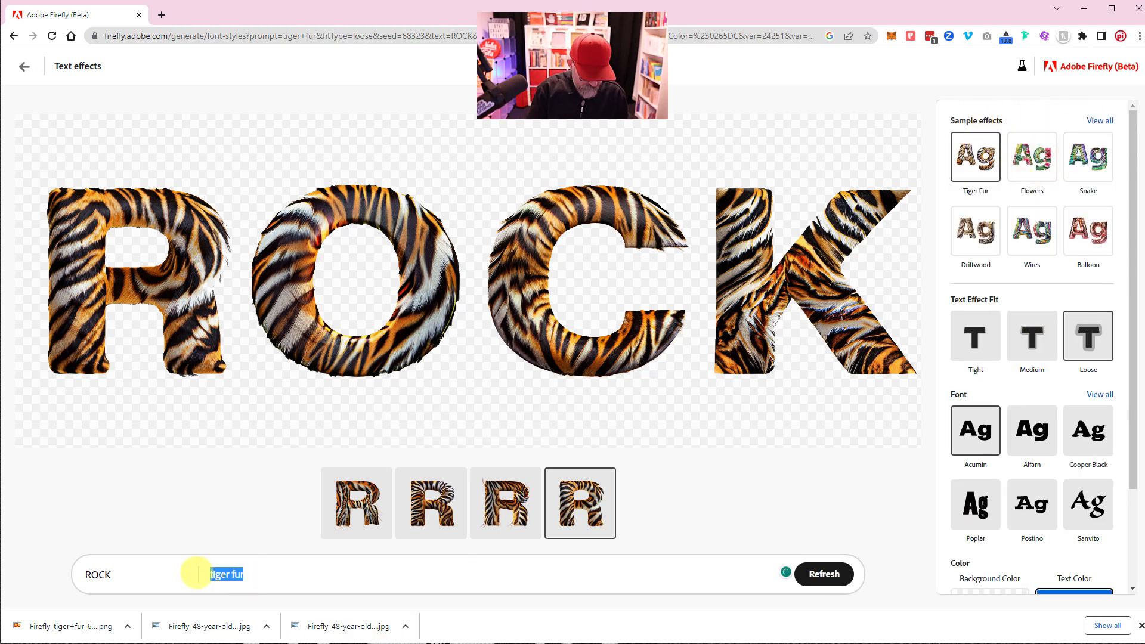
{"action": "type", "text": "fire and"}
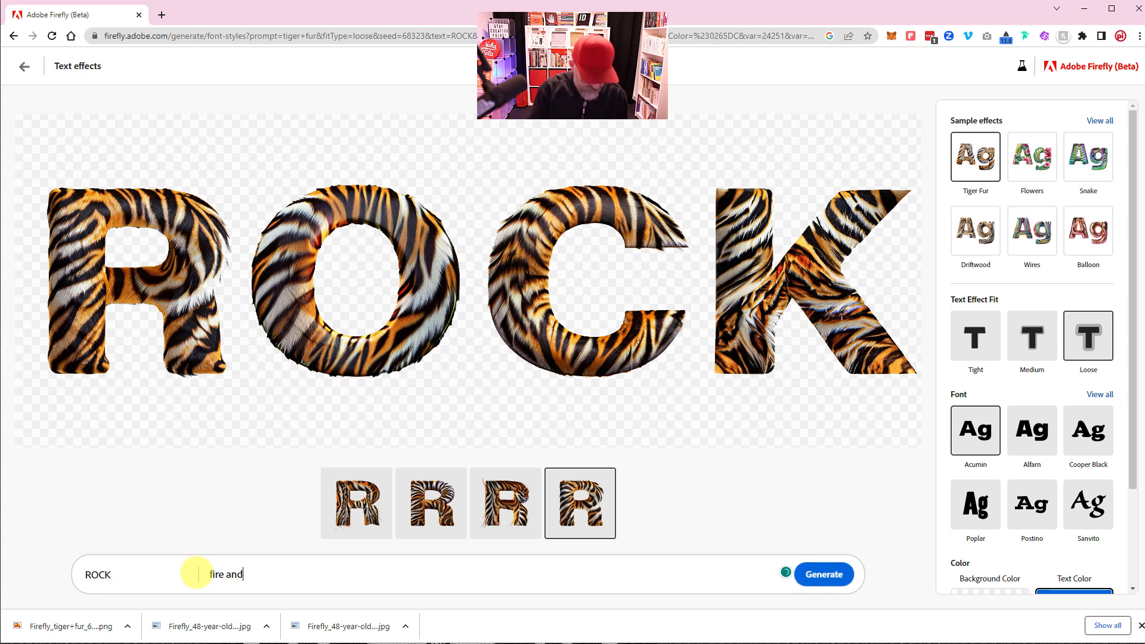
{"action": "type", "text": " ice"}
{"action": "left_click", "coordinate": [802, 574]}
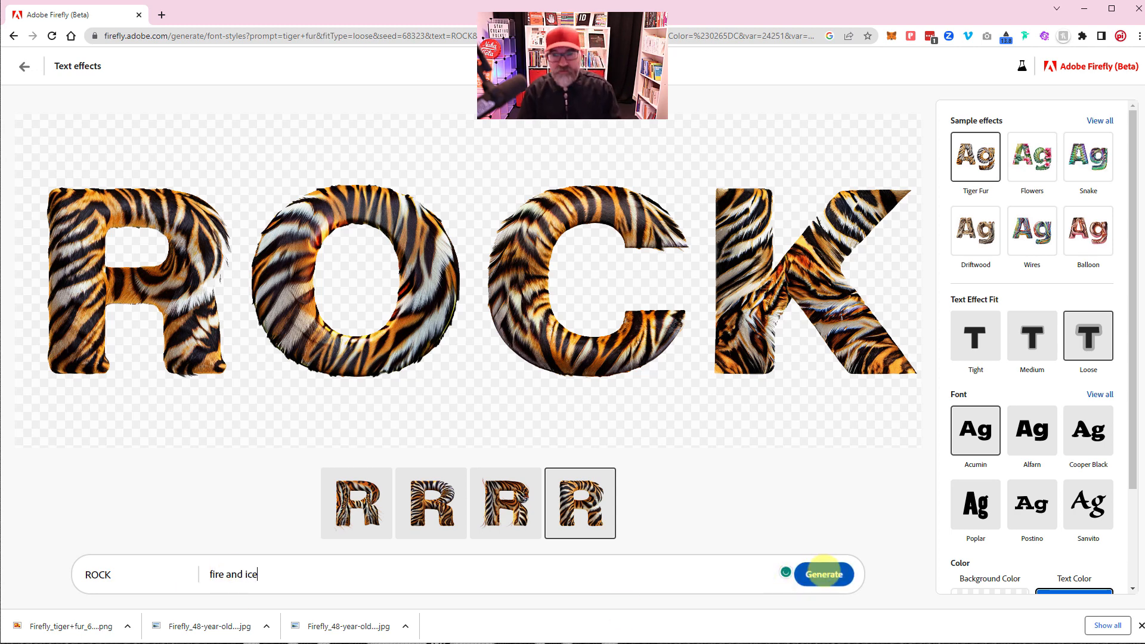
- Try magenta and lime green as the text color of the fire and ice lettering and display the third variation
{"action": "scroll", "coordinate": [1000, 546], "scroll_direction": "down", "scroll_amount": 3}
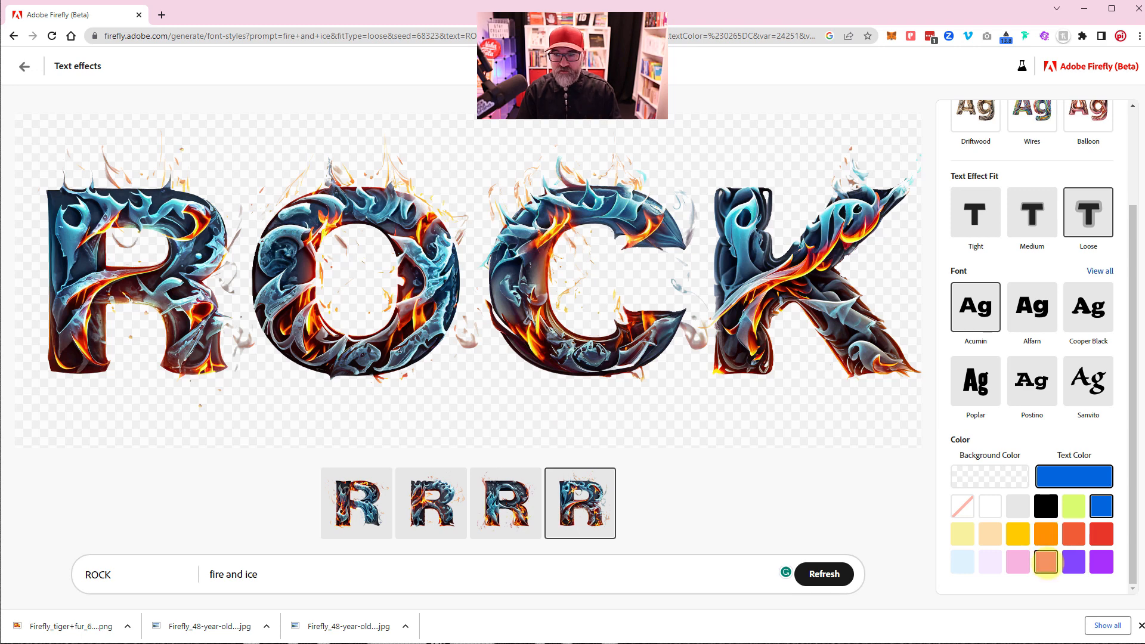
{"action": "left_click", "coordinate": [1046, 562]}
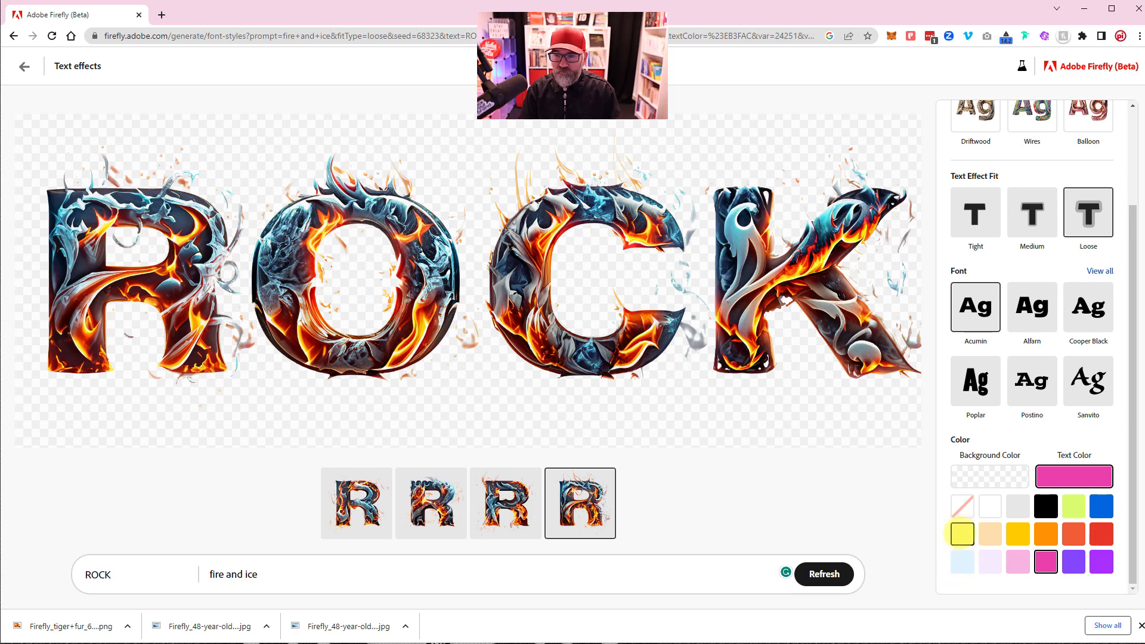
{"action": "left_click", "coordinate": [1068, 505]}
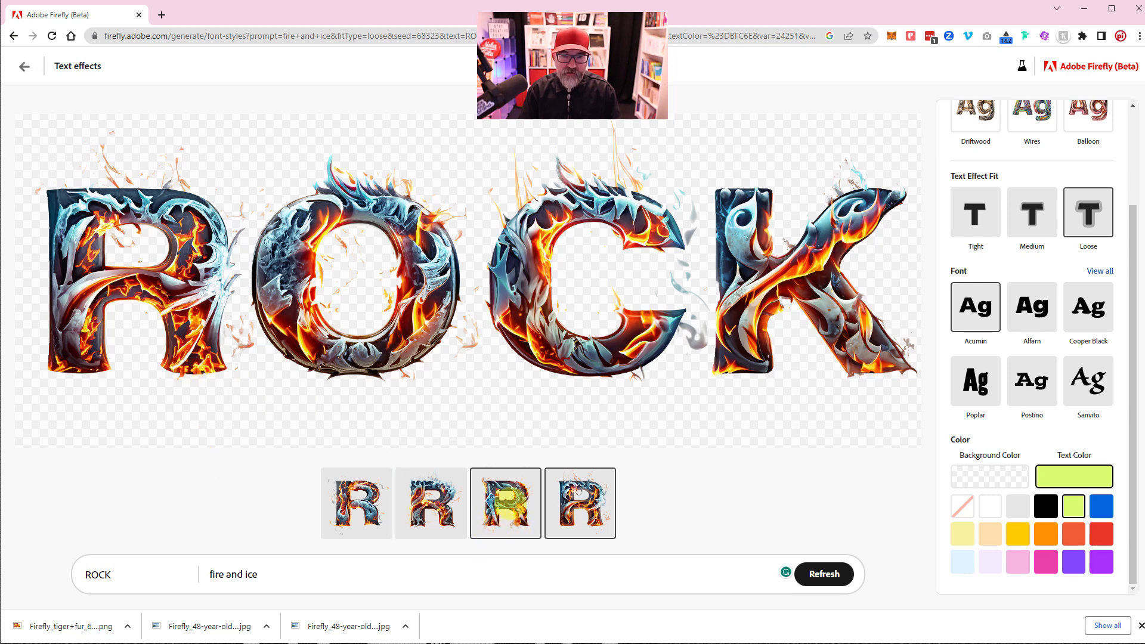
{"action": "left_click", "coordinate": [507, 502]}
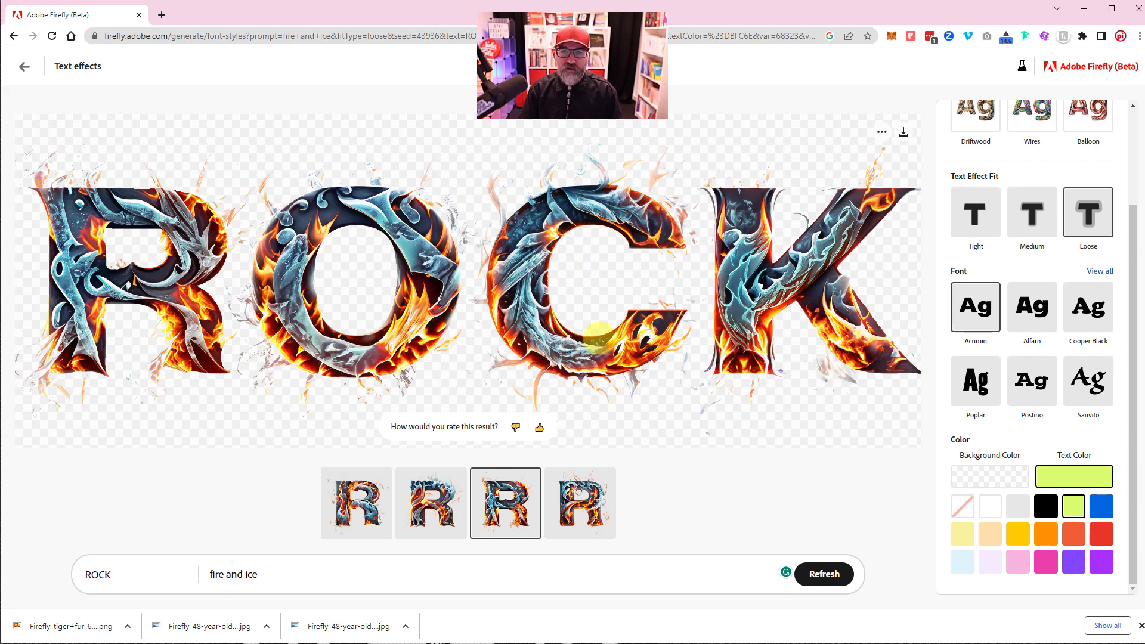
- Leave the ROCK result, browse the sample lettering gallery and return to the Firefly home page
{"action": "left_click", "coordinate": [24, 67]}
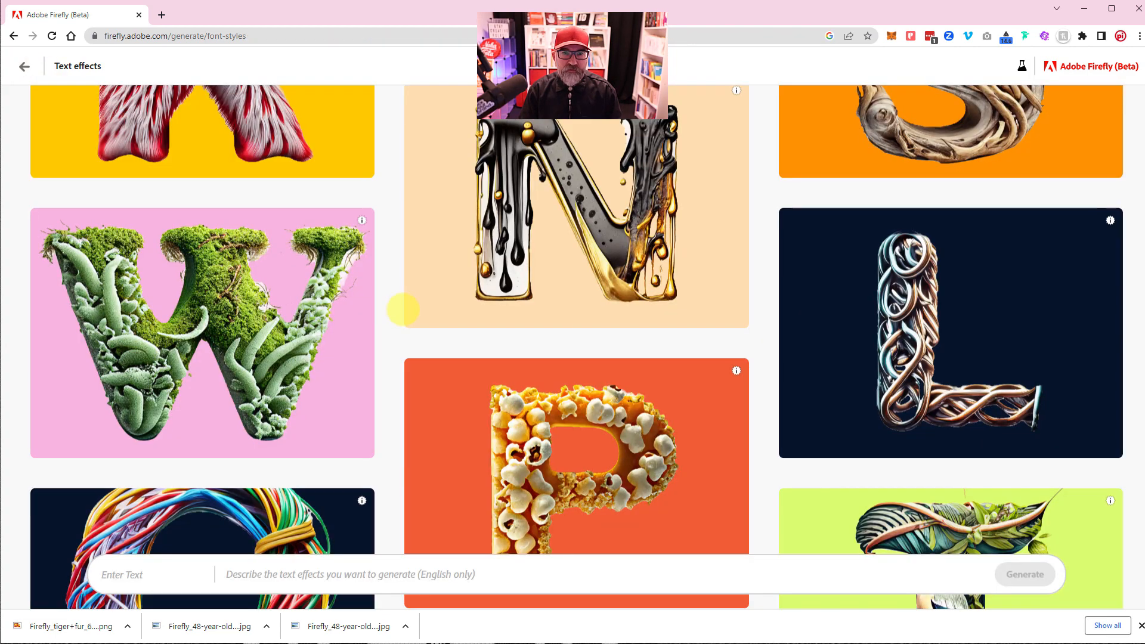
{"action": "scroll", "coordinate": [440, 324], "scroll_direction": "down", "scroll_amount": 4}
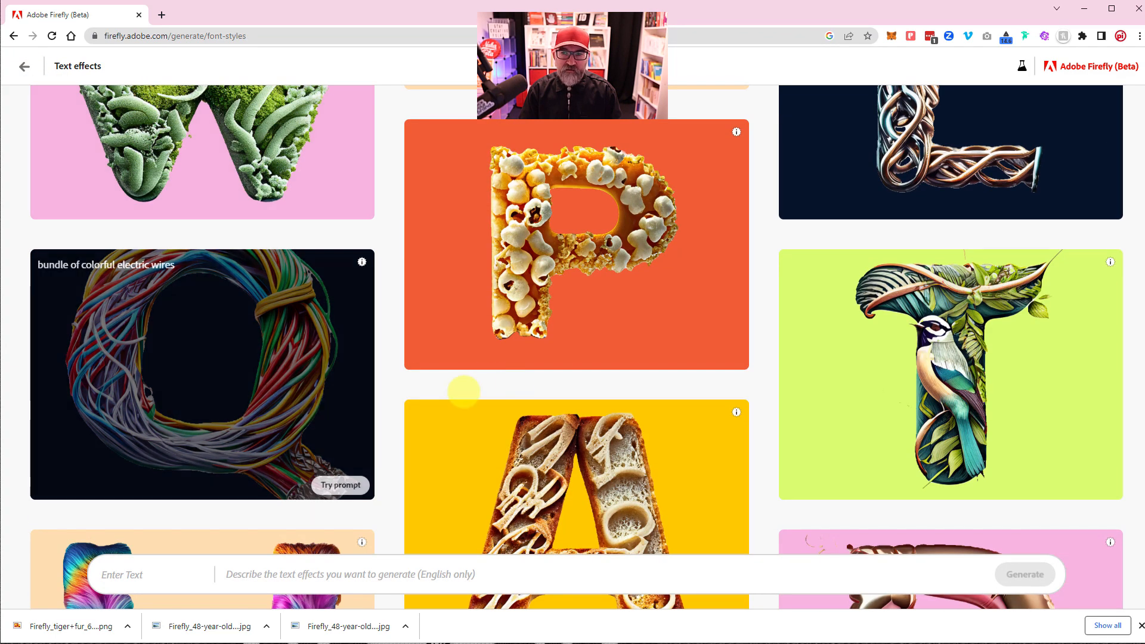
{"action": "scroll", "coordinate": [737, 400], "scroll_direction": "down", "scroll_amount": 4}
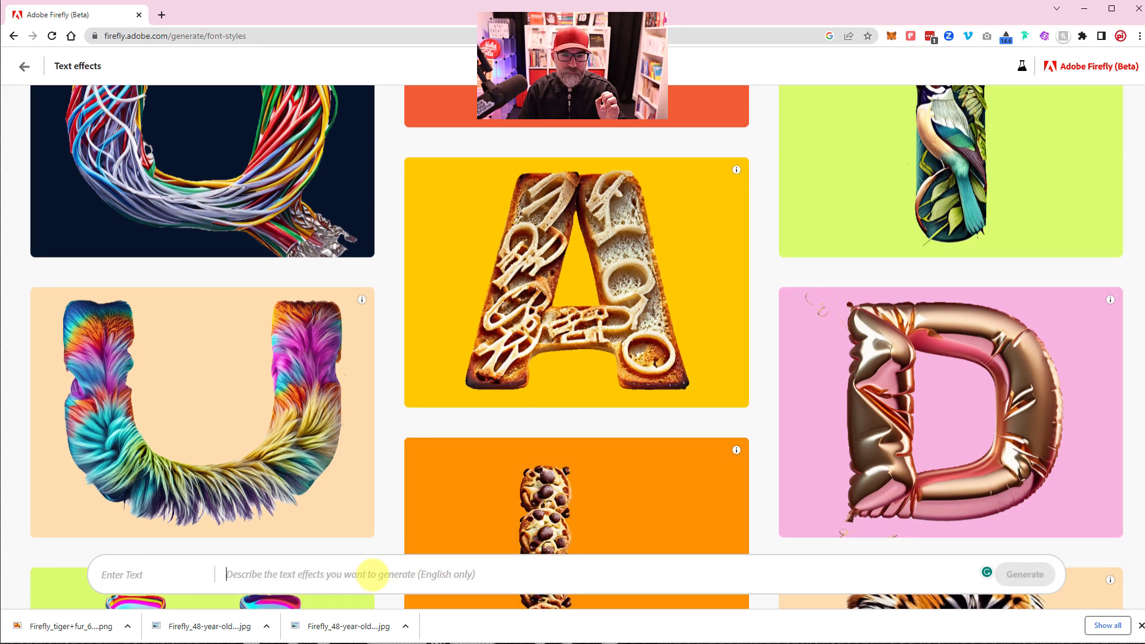
{"action": "scroll", "coordinate": [474, 460], "scroll_direction": "up", "scroll_amount": 5}
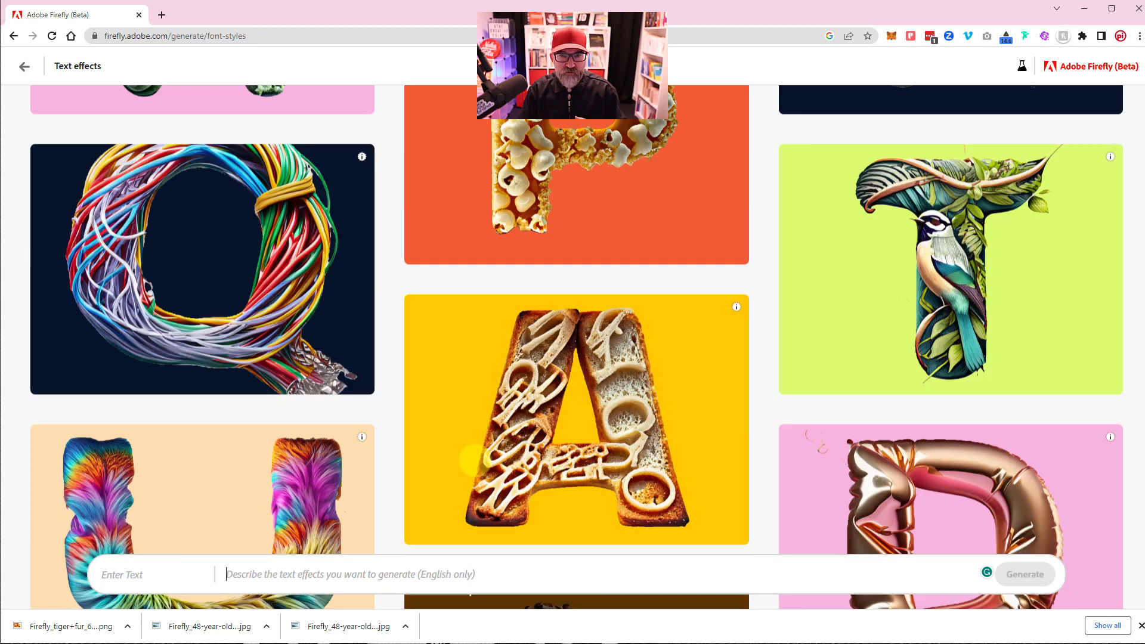
{"action": "scroll", "coordinate": [474, 461], "scroll_direction": "up", "scroll_amount": 10}
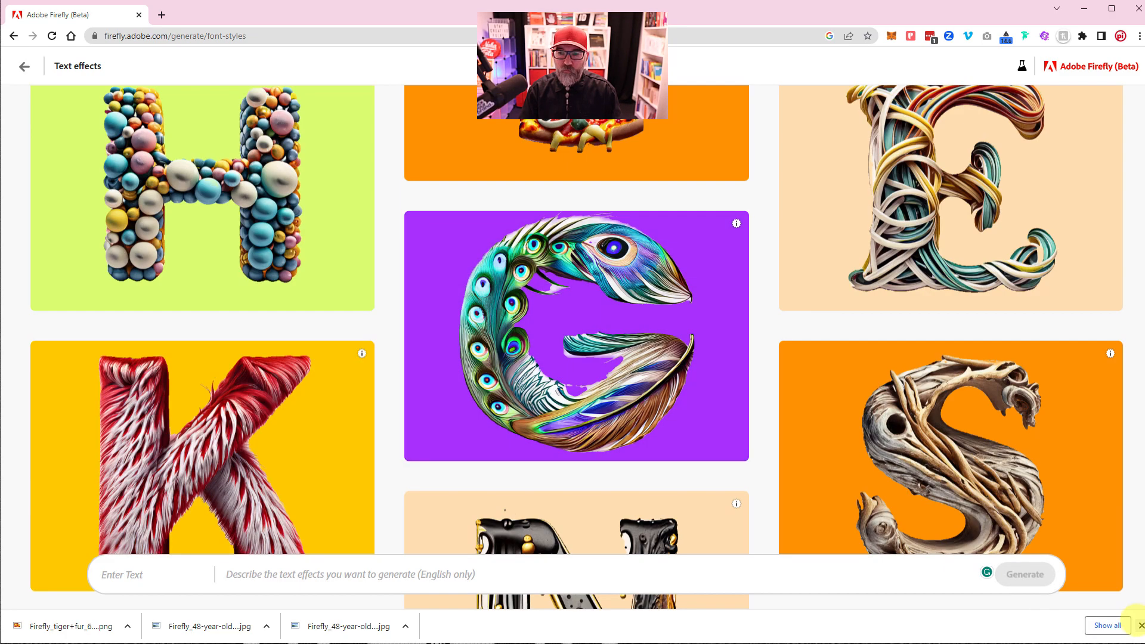
{"action": "left_click", "coordinate": [1140, 625]}
{"action": "scroll", "coordinate": [447, 333], "scroll_direction": "down", "scroll_amount": 10}
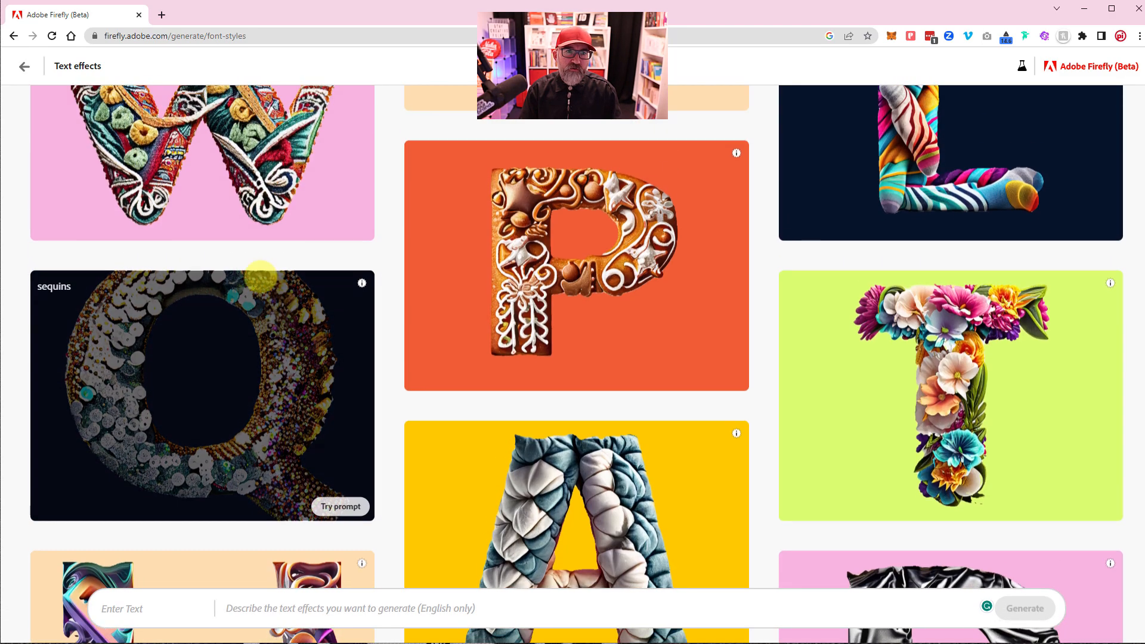
{"action": "left_click", "coordinate": [23, 66]}
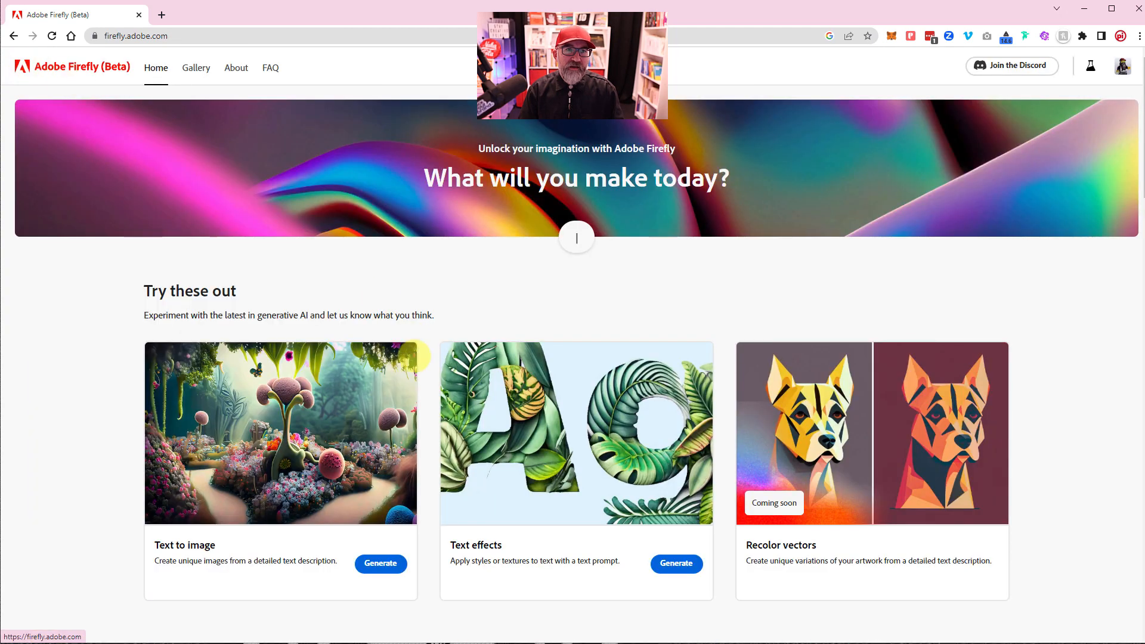